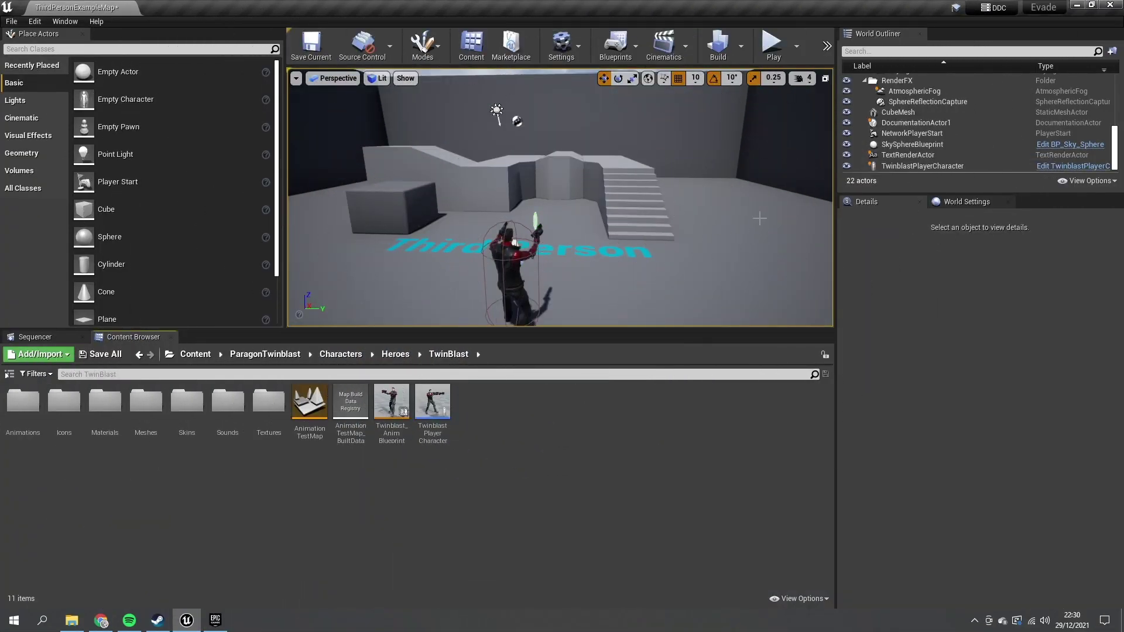
- Play the level, move the TwinBlast character forward, backward, left and right to test its locomotion, and stop the session
{"action": "right_click_drag", "start_coordinate": [560, 197], "coordinate": [445, 231]}
{"action": "right_click_drag", "start_coordinate": [644, 275], "coordinate": [598, 256]}
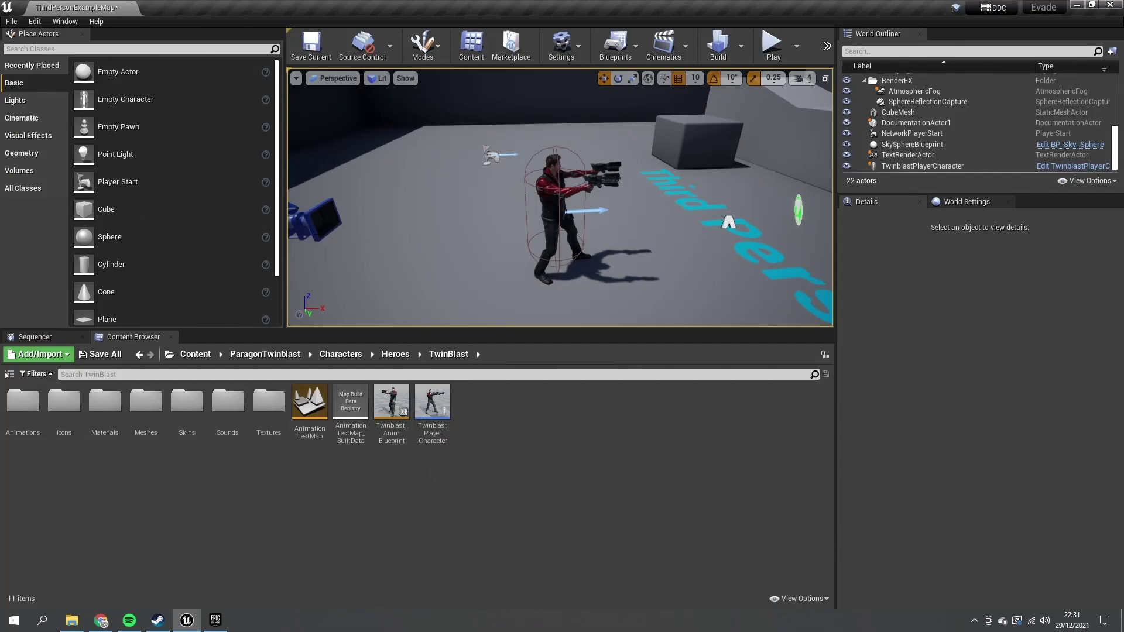
{"action": "left_click", "coordinate": [773, 44]}
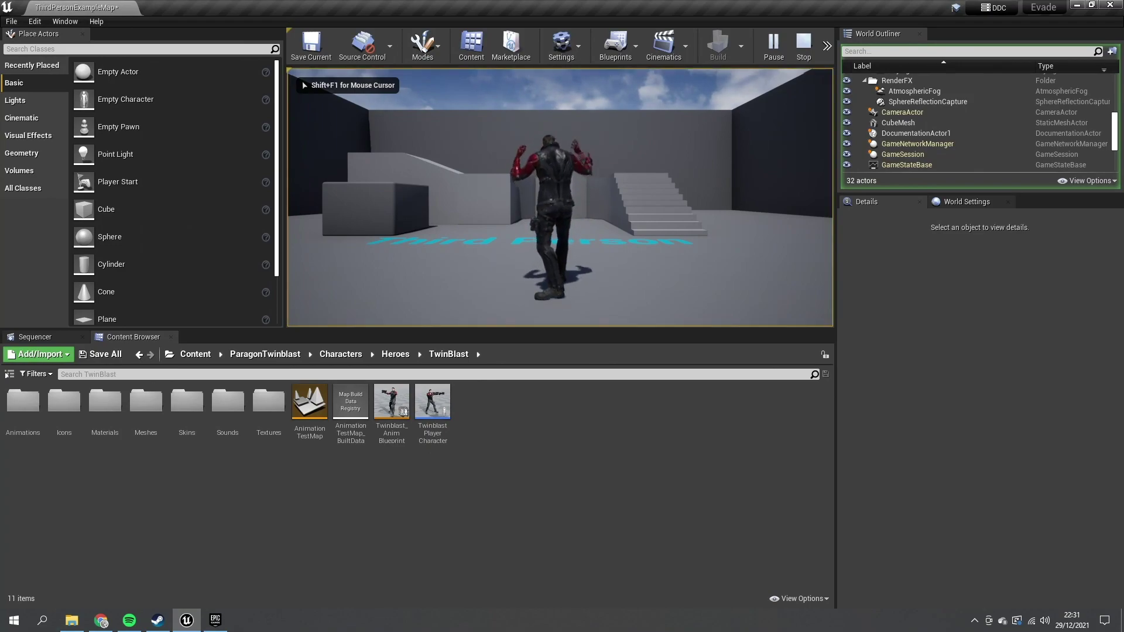
{"action": "key", "text": "d"}
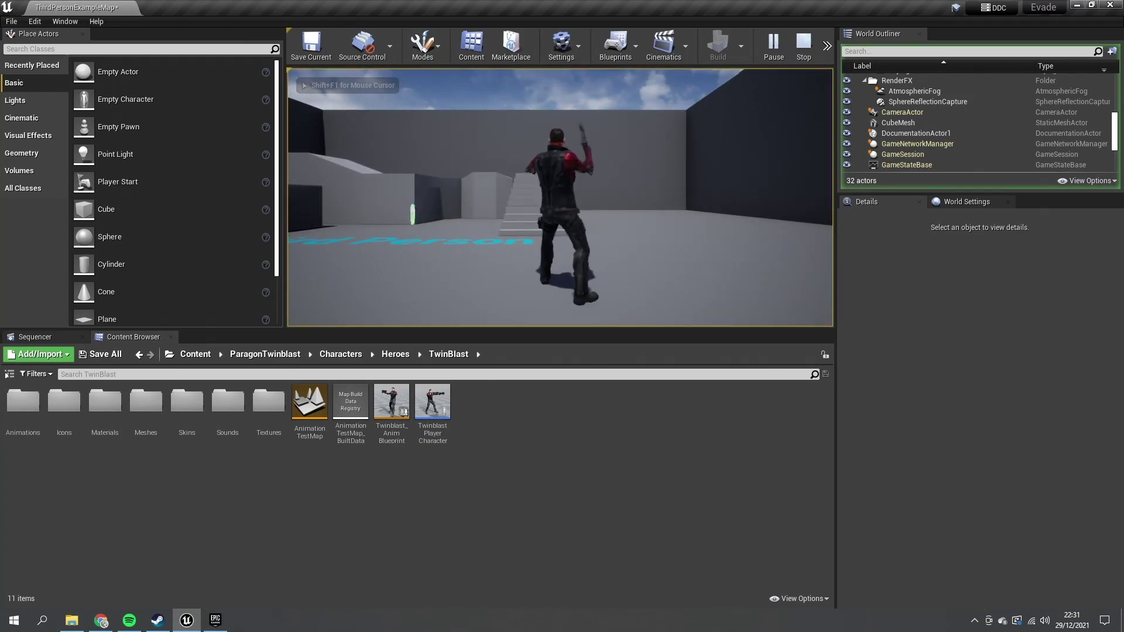
{"action": "key", "text": "a"}
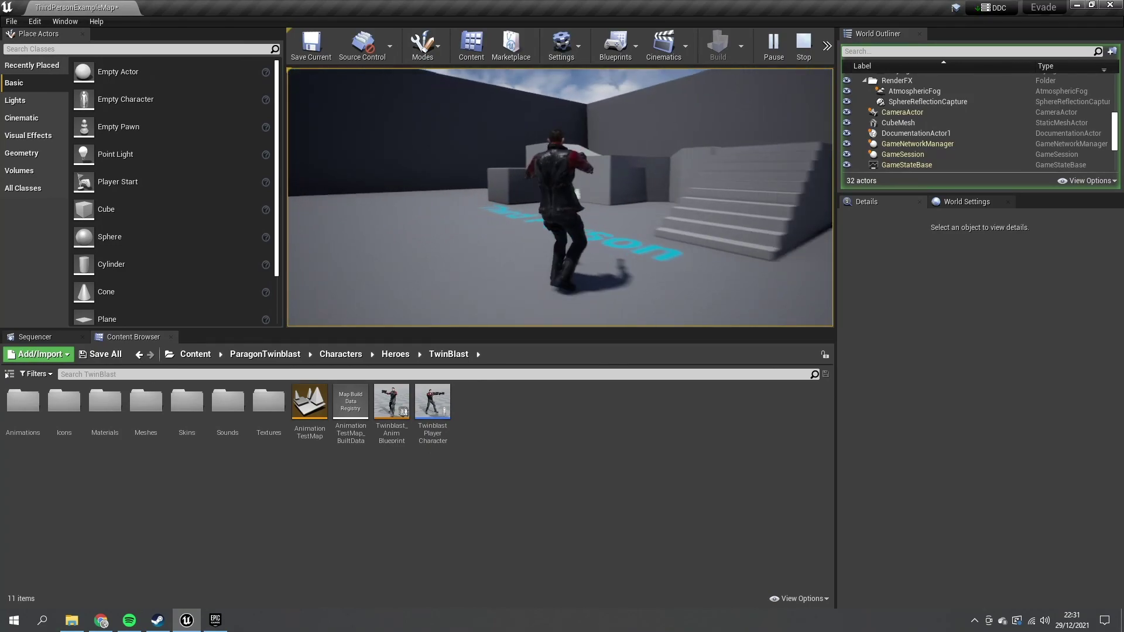
{"action": "key", "text": "d"}
{"action": "key", "text": "a"}
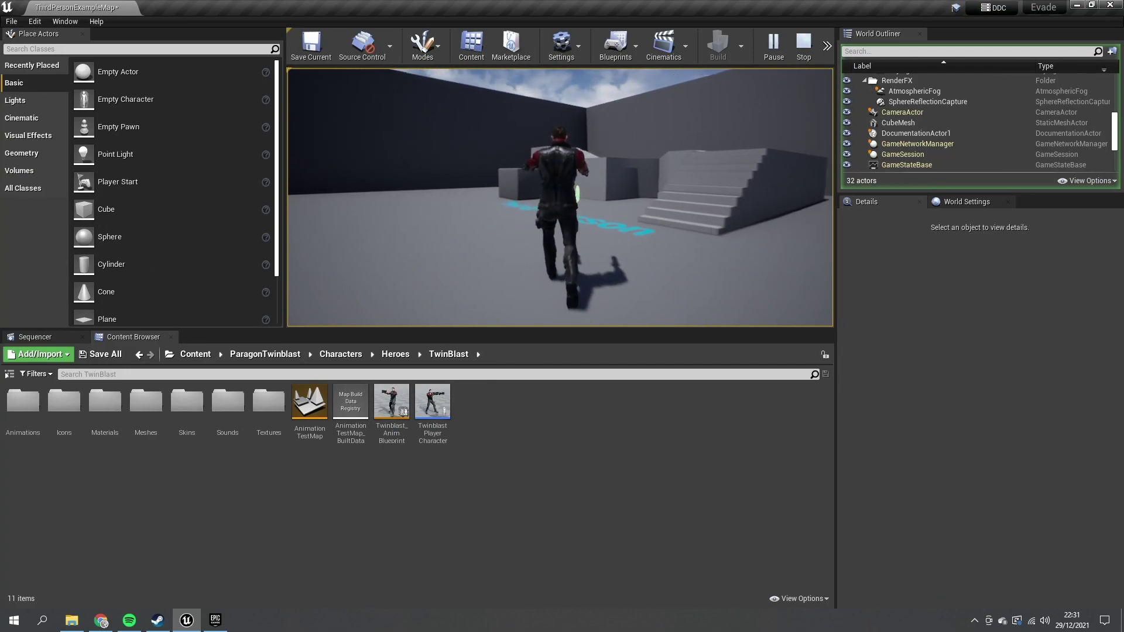
{"action": "key", "text": "w"}
{"action": "key", "text": "a"}
{"action": "key", "text": "d"}
{"action": "key", "text": "s"}
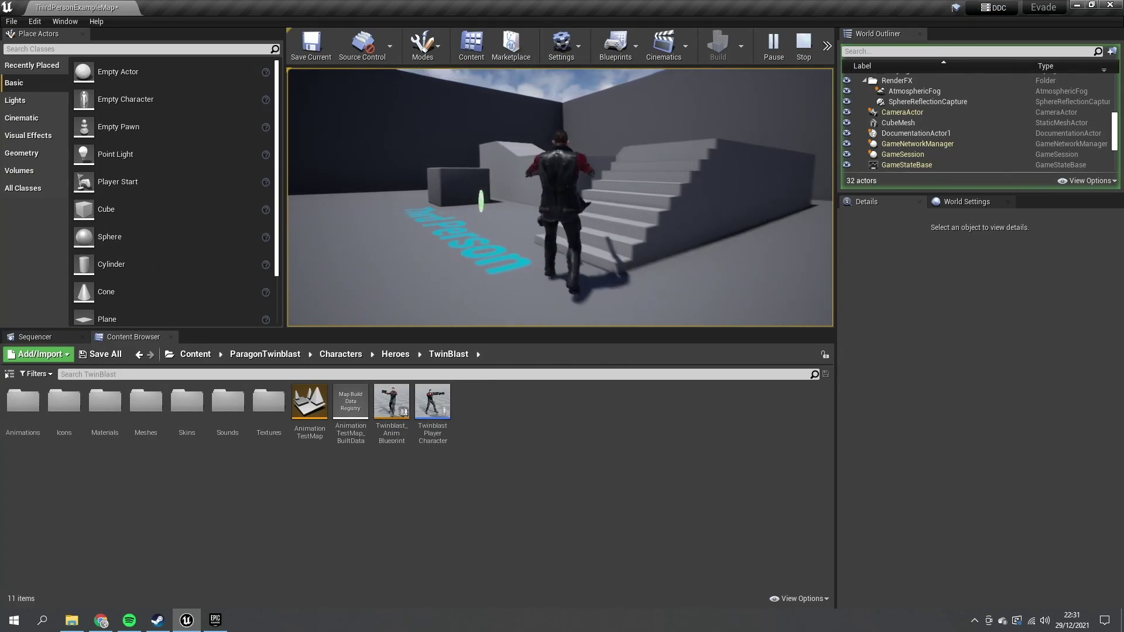
{"action": "key", "text": "w"}
{"action": "key", "text": "a"}
{"action": "key", "text": "d"}
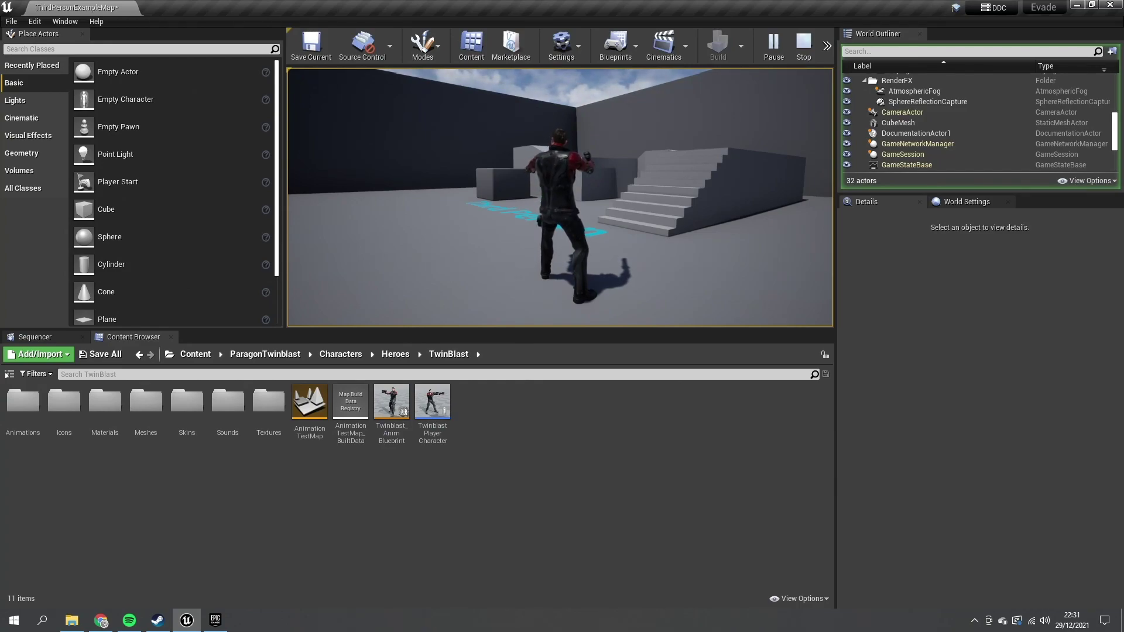
{"action": "key", "text": "Escape"}
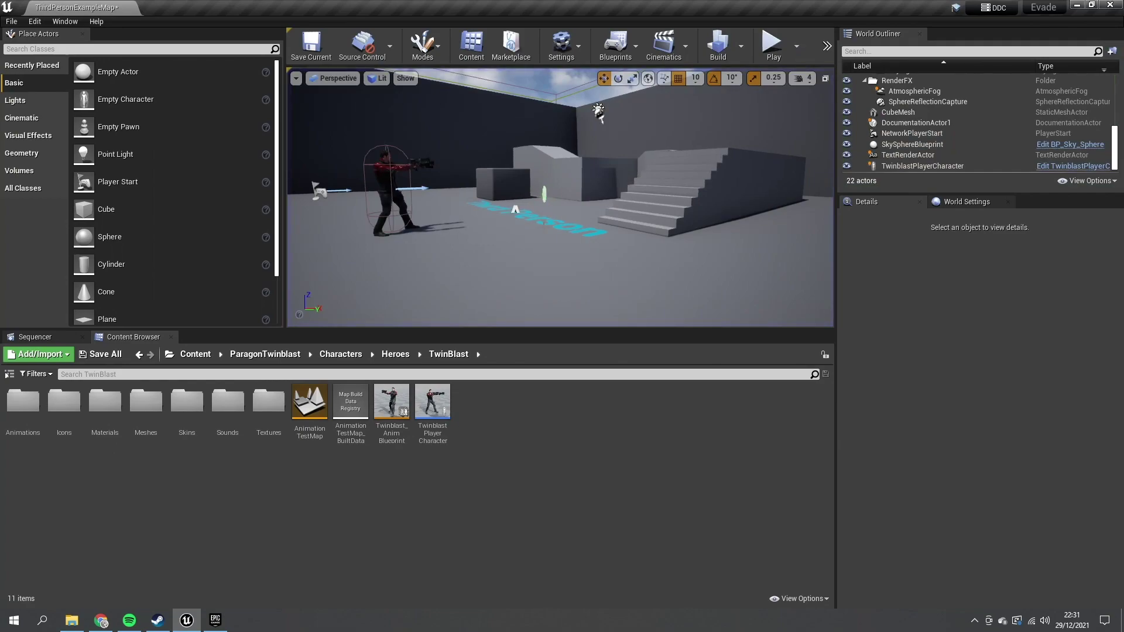
- Preview the Evade_Bwd, Evade_Fwd, Evade_Left and Evade_Right animations from TwinBlast's Animations folder, and close the animation editor
{"action": "double_click", "coordinate": [22, 401]}
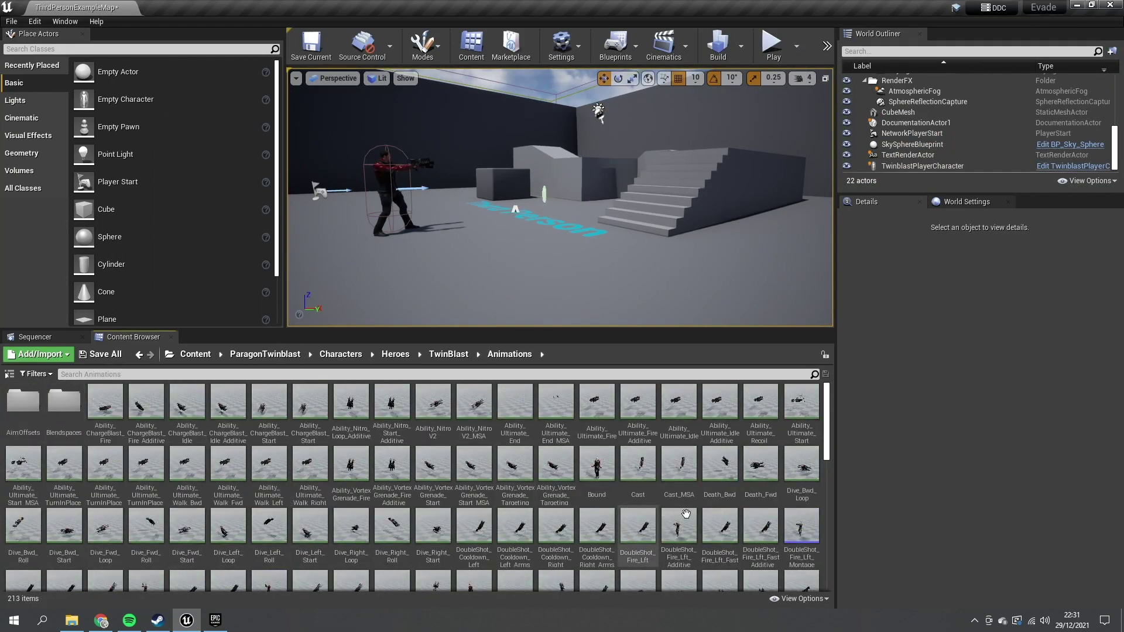
{"action": "scroll", "coordinate": [761, 494], "scroll_direction": "down", "scroll_amount": 3}
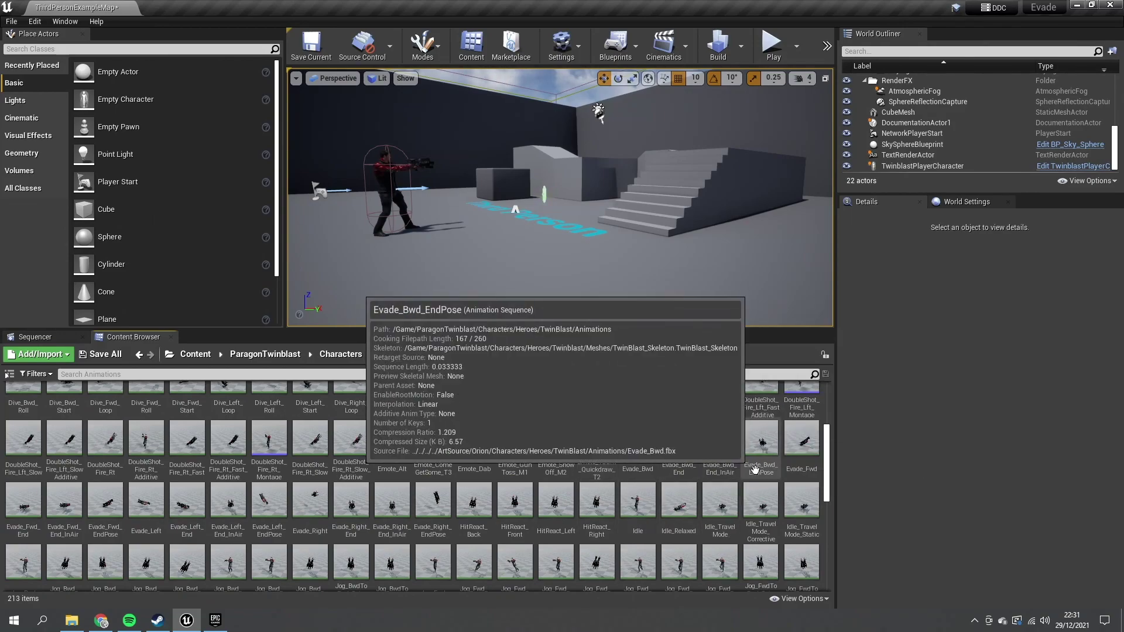
{"action": "double_click", "coordinate": [635, 456]}
{"action": "left_click_drag", "start_coordinate": [625, 316], "coordinate": [832, 299], "text": "alt"}
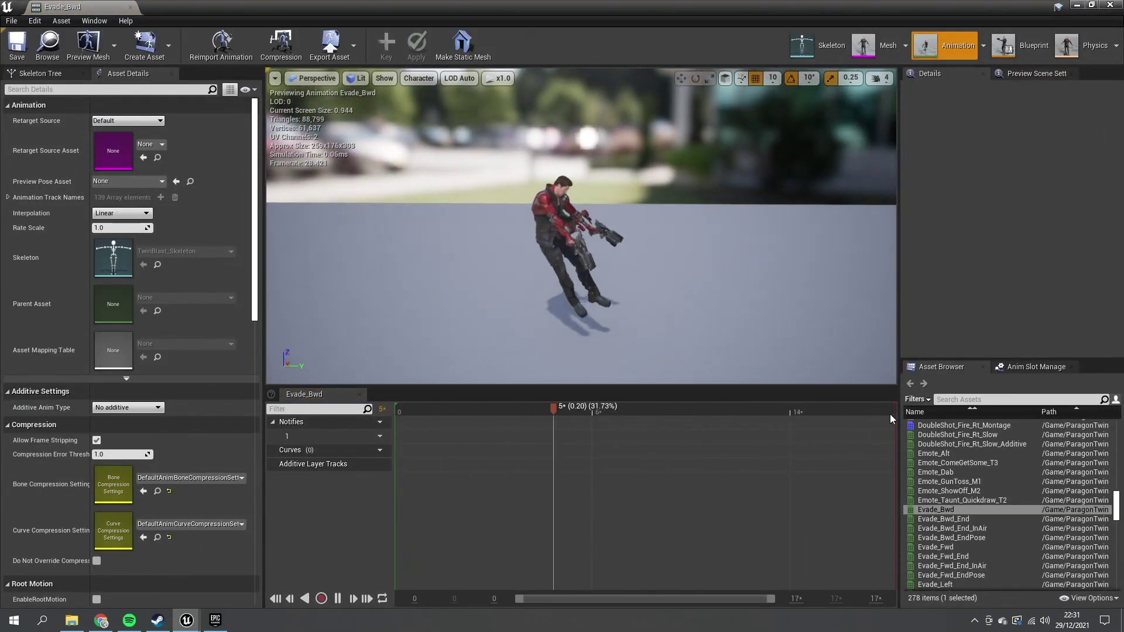
{"action": "double_click", "coordinate": [969, 548]}
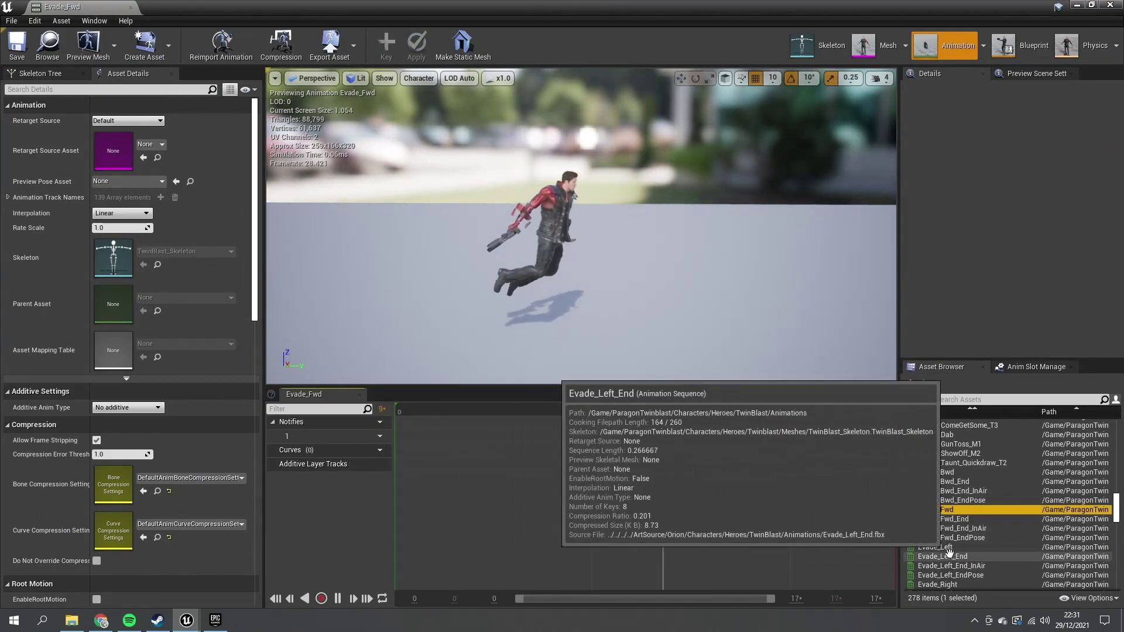
{"action": "double_click", "coordinate": [947, 549]}
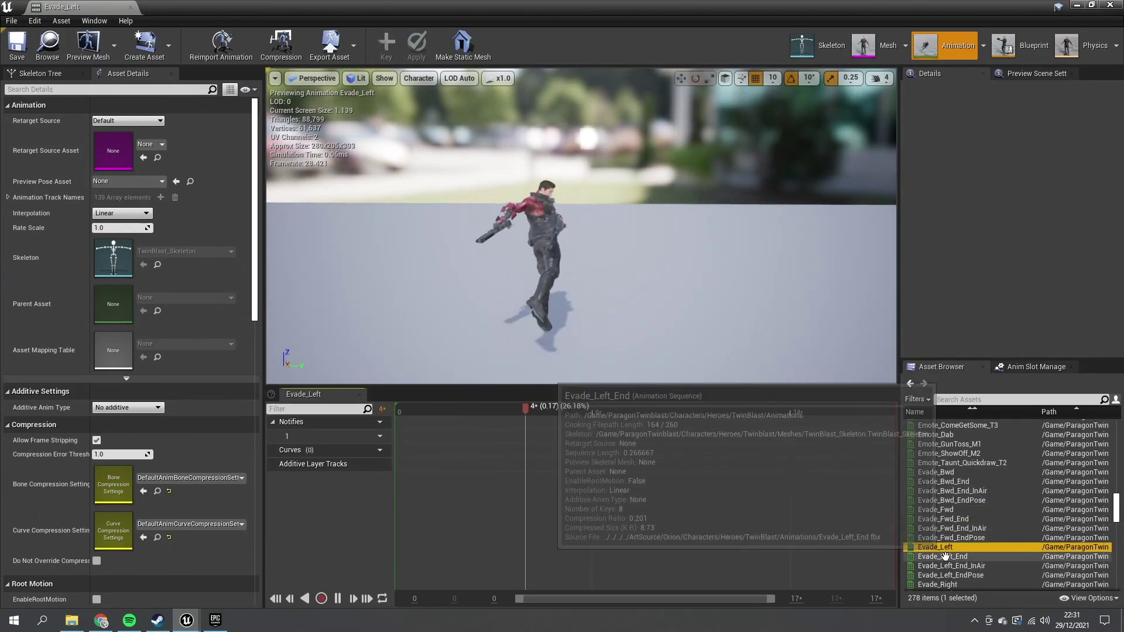
{"action": "double_click", "coordinate": [940, 584]}
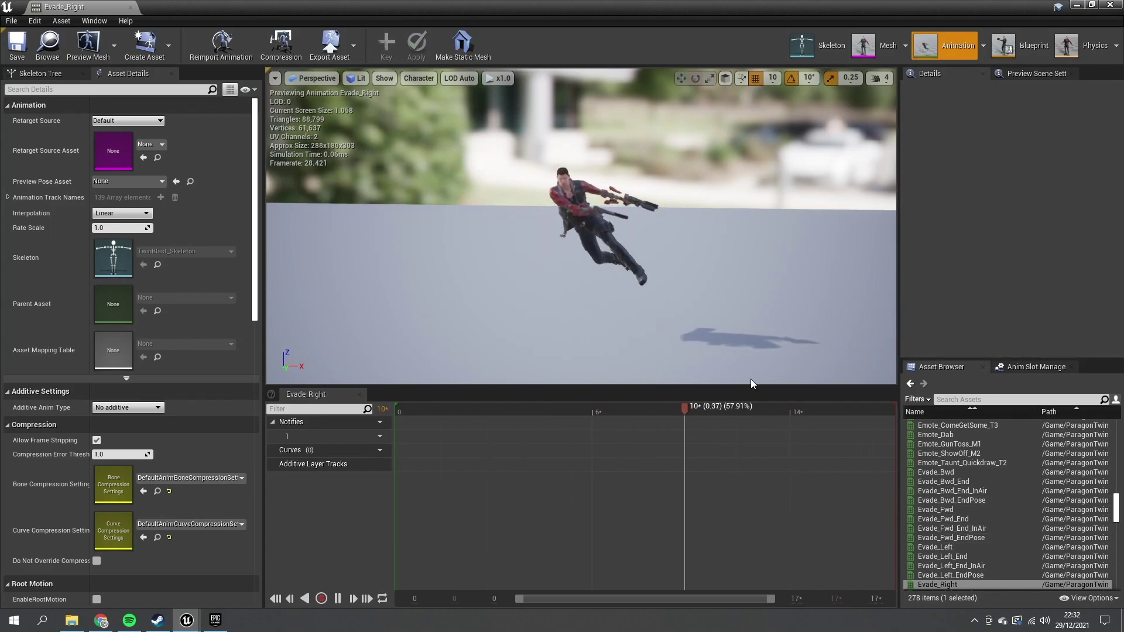
{"action": "left_click_drag", "start_coordinate": [589, 328], "coordinate": [884, 329], "text": "alt"}
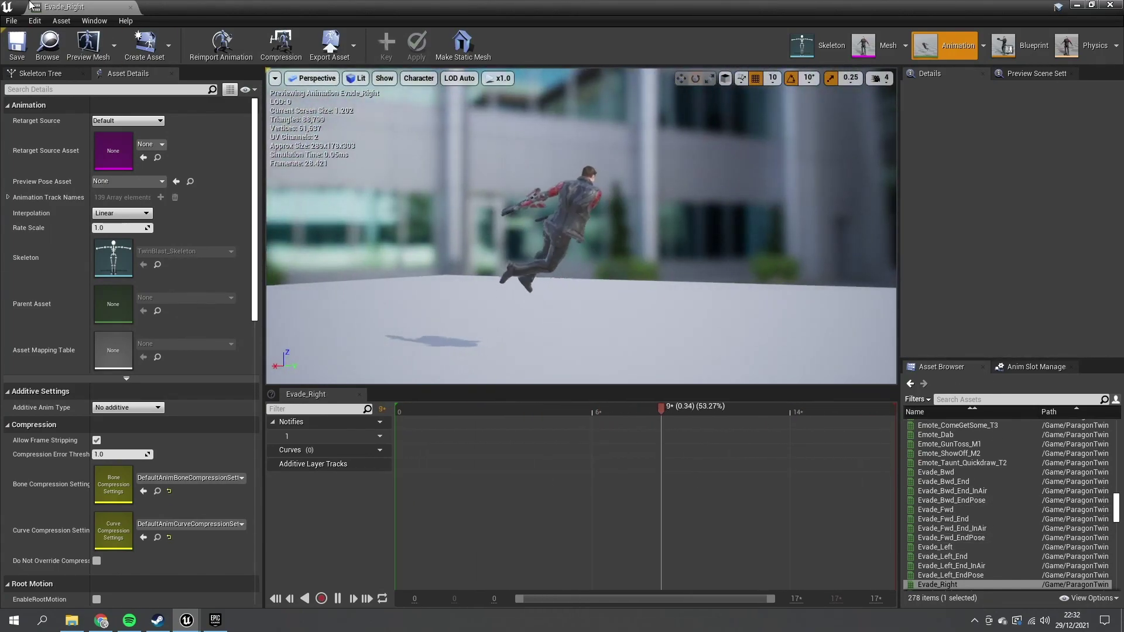
{"action": "left_click", "coordinate": [1115, 8]}
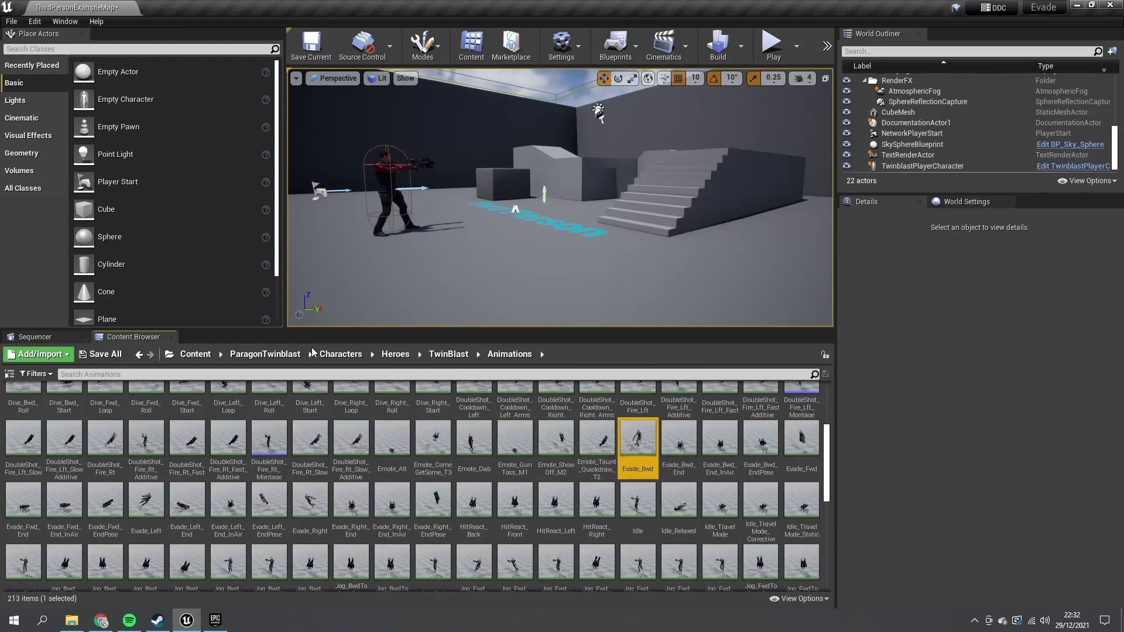
- Create a Blend Space for TwinBlast_Skeleton in the root Content folder and name it EvasionBS
{"action": "left_click", "coordinate": [196, 354]}
{"action": "right_click", "coordinate": [356, 441]}
{"action": "mouse_move", "coordinate": [387, 257]}
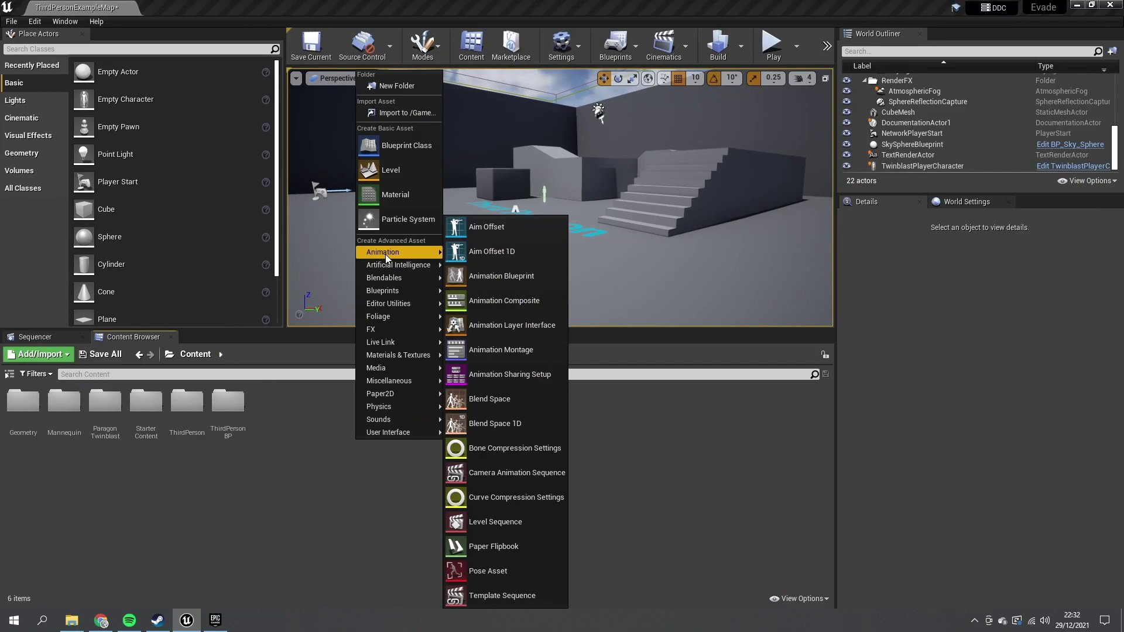
{"action": "left_click", "coordinate": [493, 403]}
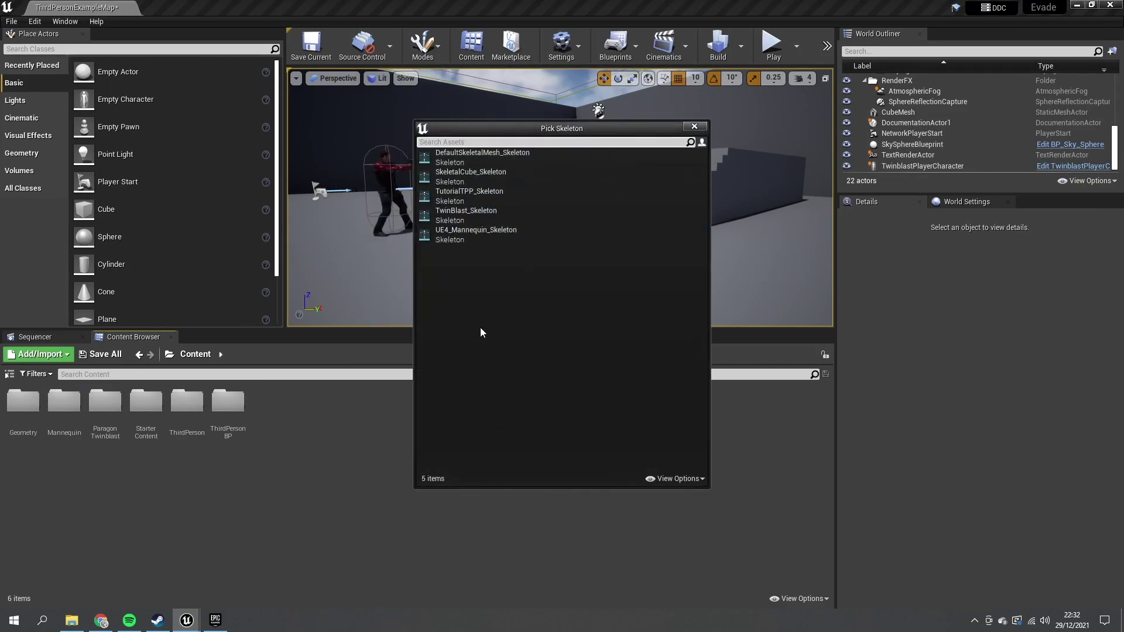
{"action": "left_click", "coordinate": [488, 221]}
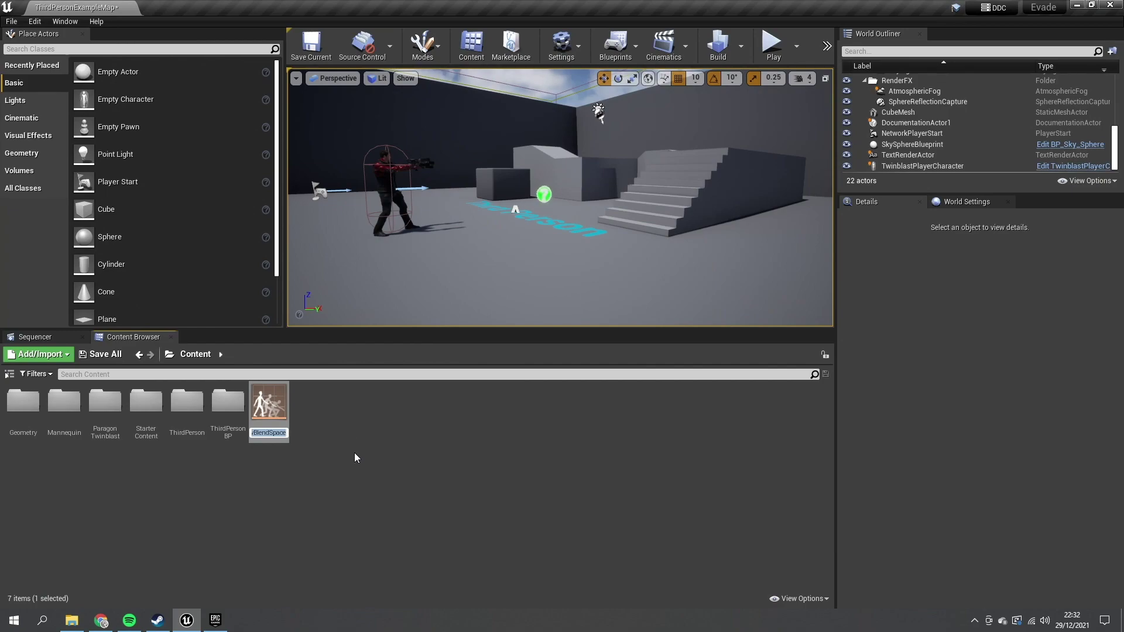
{"action": "type", "text": "Evasi"}
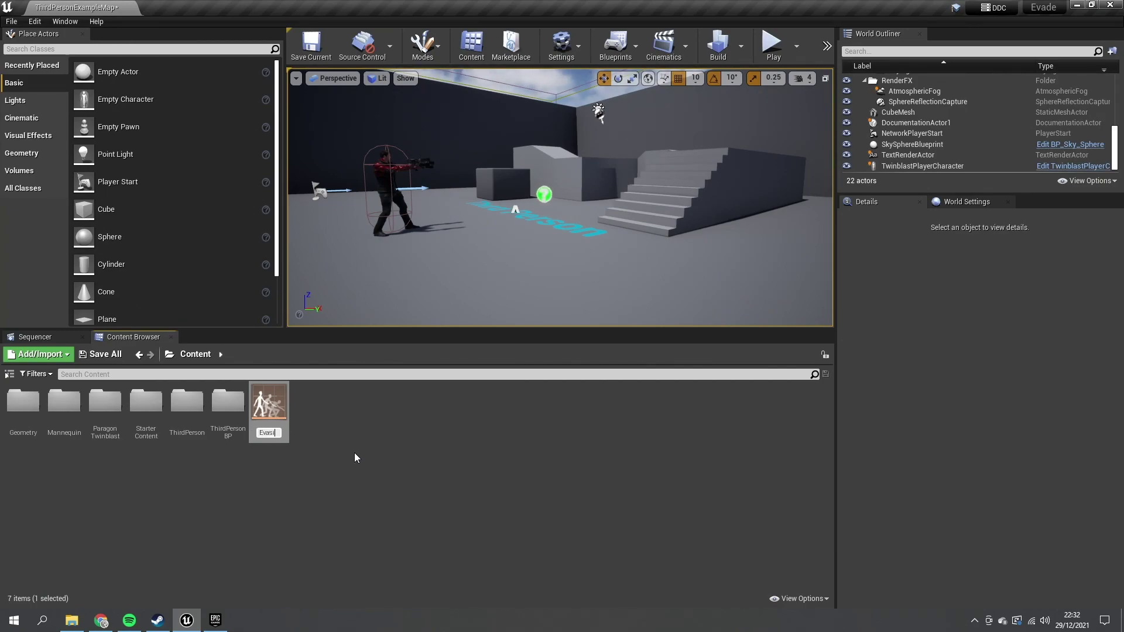
{"action": "type", "text": "onBS"}
{"action": "key", "text": "Return"}
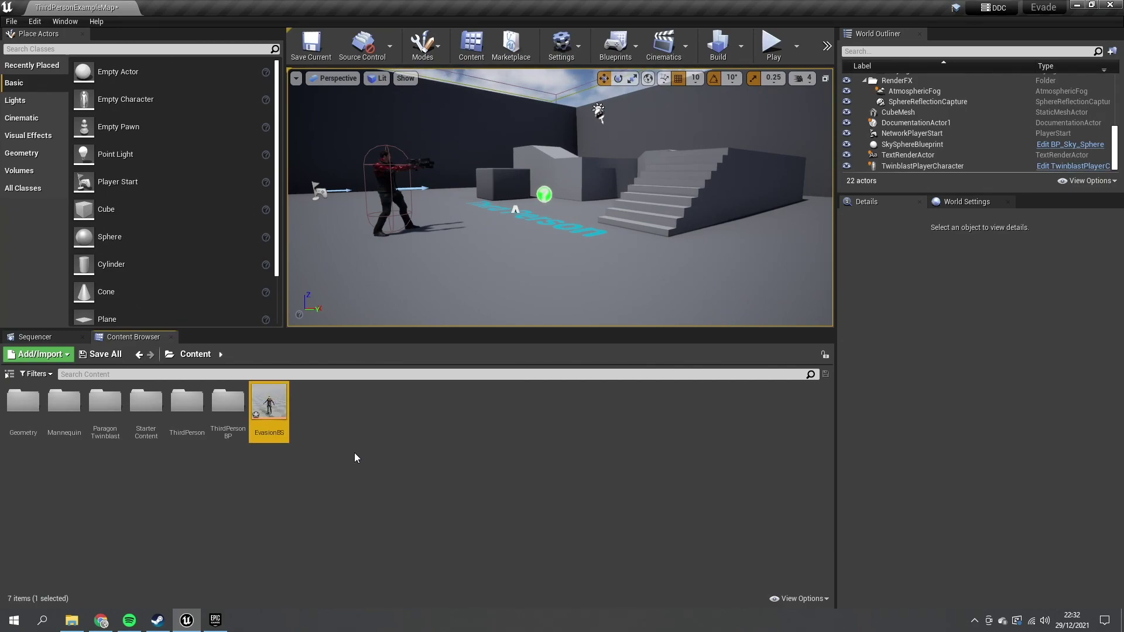
- Open EvasionBS and name its horizontal axis X-Value, with a minimum of -1 and a maximum of 1
{"action": "double_click", "coordinate": [269, 404]}
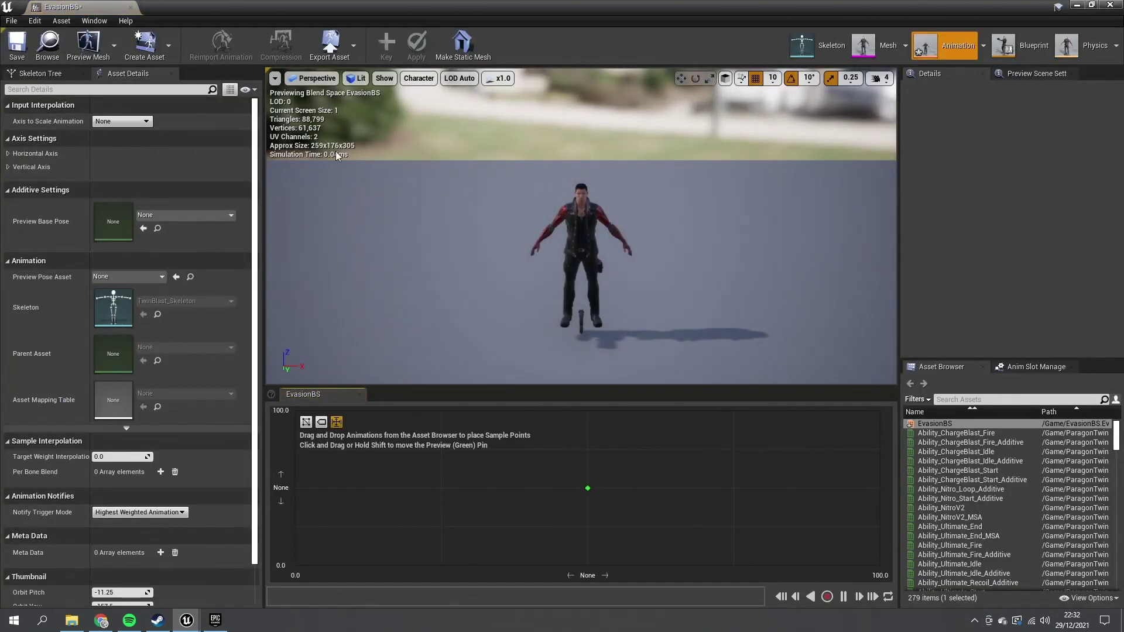
{"action": "left_click", "coordinate": [8, 153]}
{"action": "double_click", "coordinate": [33, 252]}
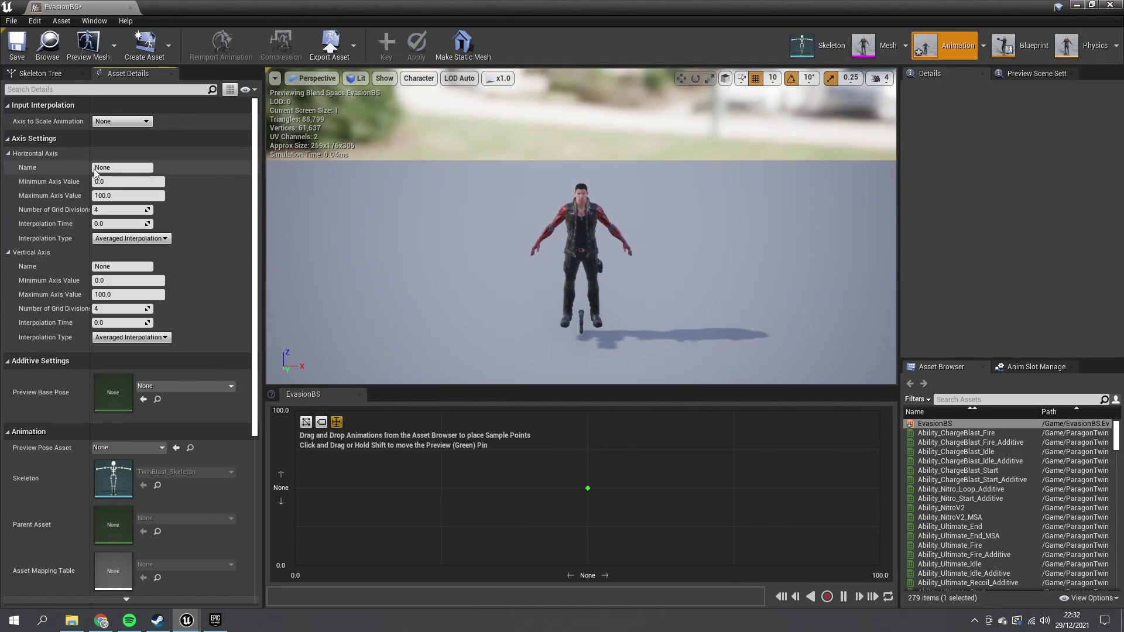
{"action": "left_click", "coordinate": [112, 169]}
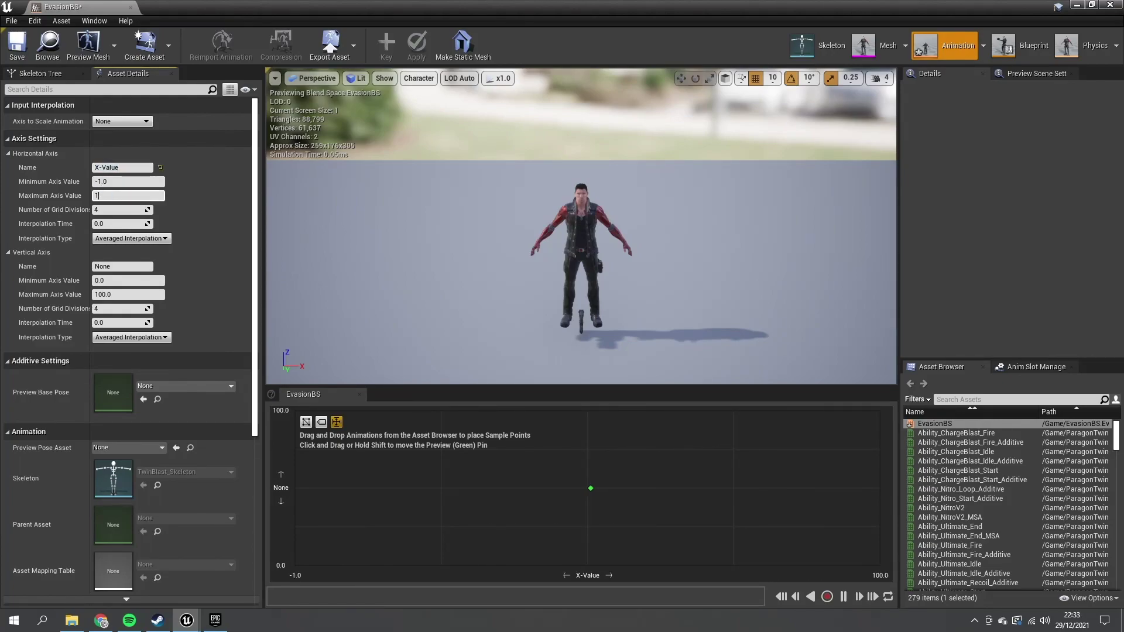
- Name the vertical axis Y-Value, set its range from -1 to 1, and save the blend space
{"action": "left_click", "coordinate": [122, 267]}
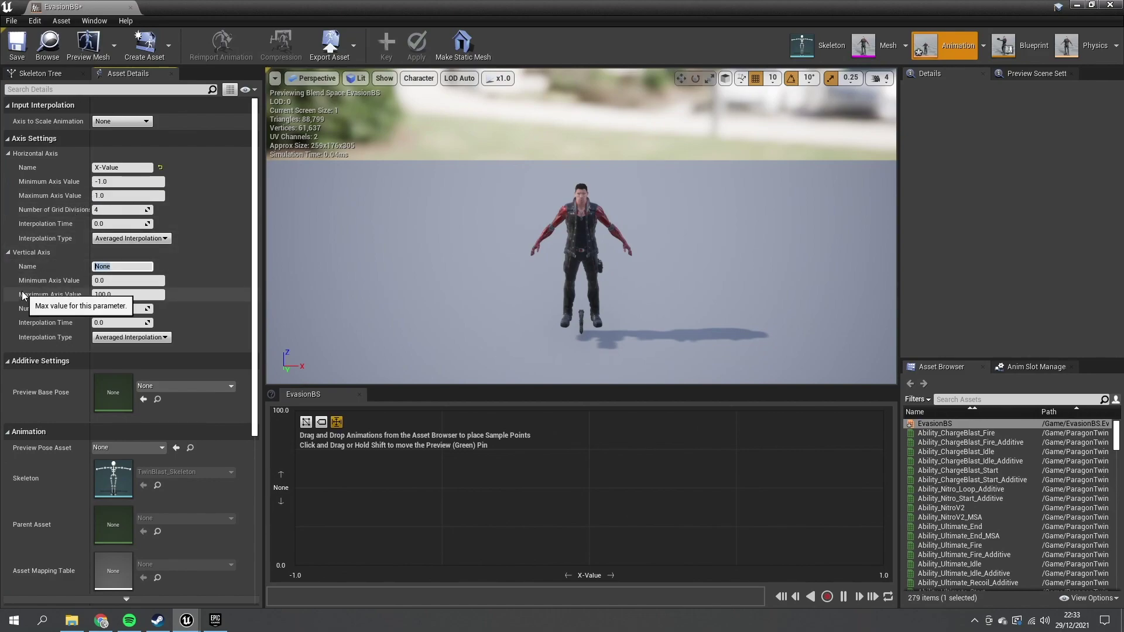
{"action": "type", "text": "Y-Value"}
{"action": "key", "text": "Tab"}
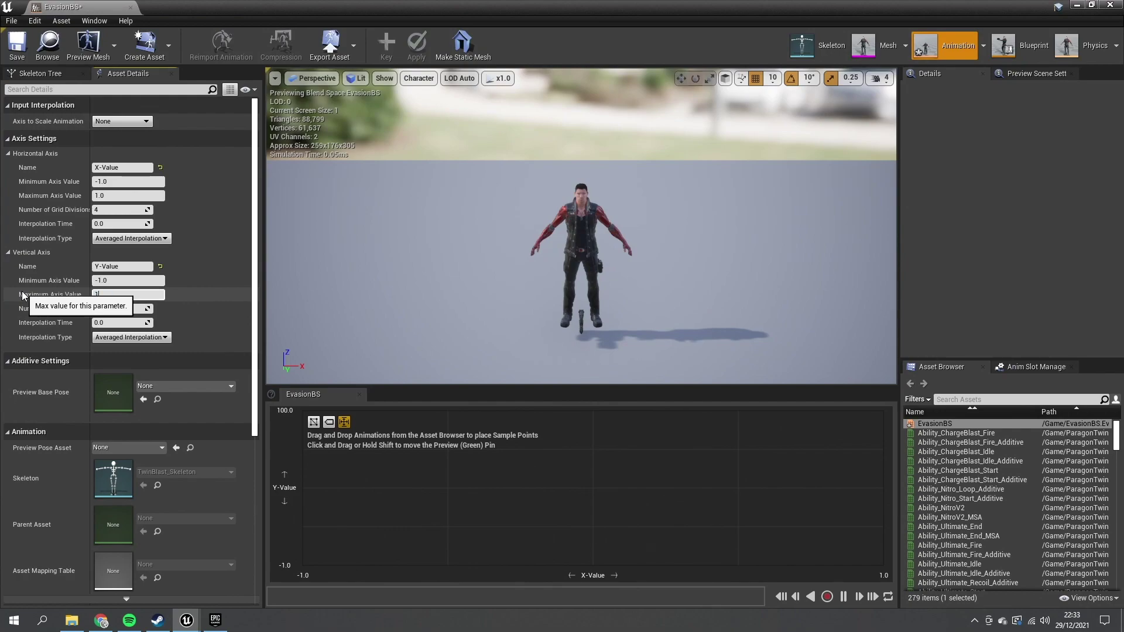
{"action": "left_click", "coordinate": [17, 45]}
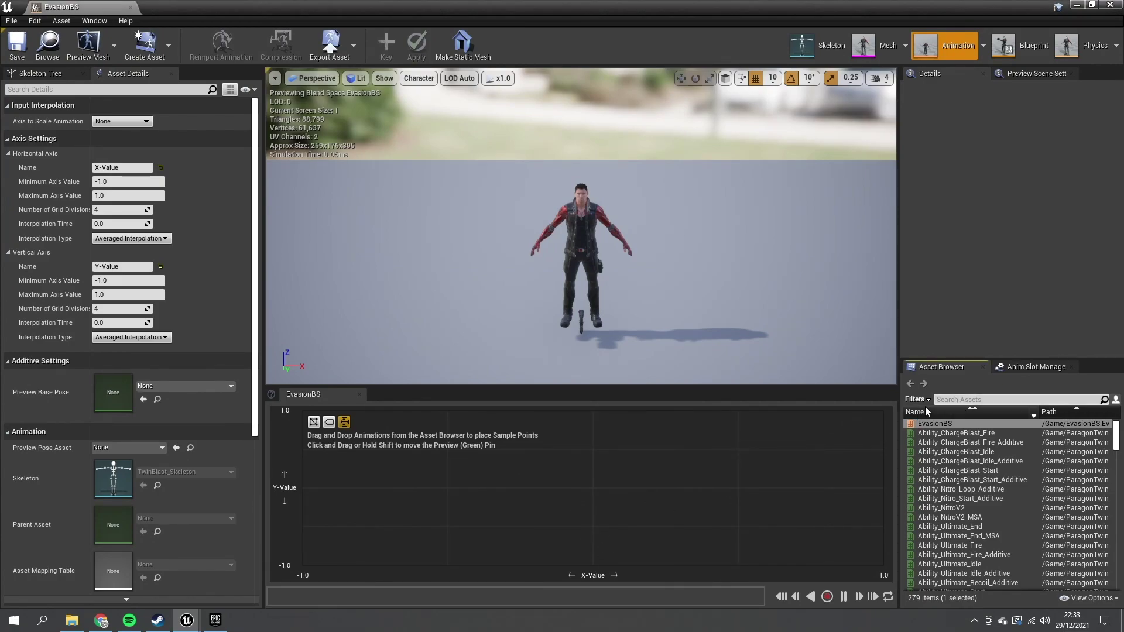
- Place Evade_Bwd at (0, -1), Evade_Fwd at (0, 1), Evade_Left at (-1, 0) and Evade_Right at (1, 0), preview the blend and save
{"action": "type", "text": "de"}
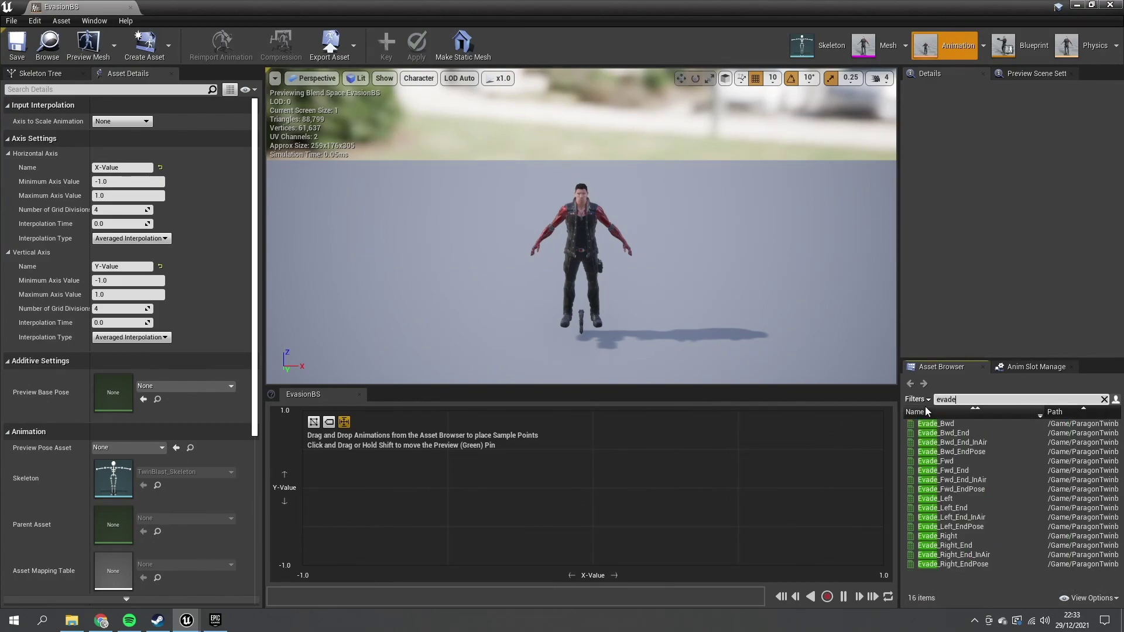
{"action": "left_click_drag", "start_coordinate": [937, 424], "coordinate": [593, 564]}
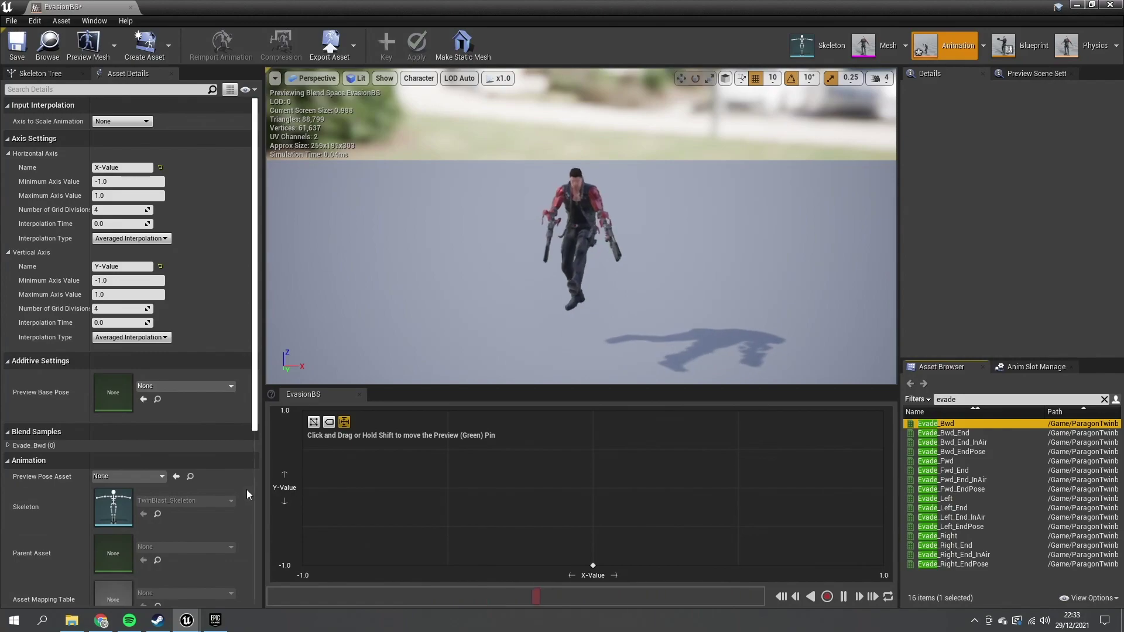
{"action": "left_click_drag", "start_coordinate": [937, 461], "coordinate": [593, 411]}
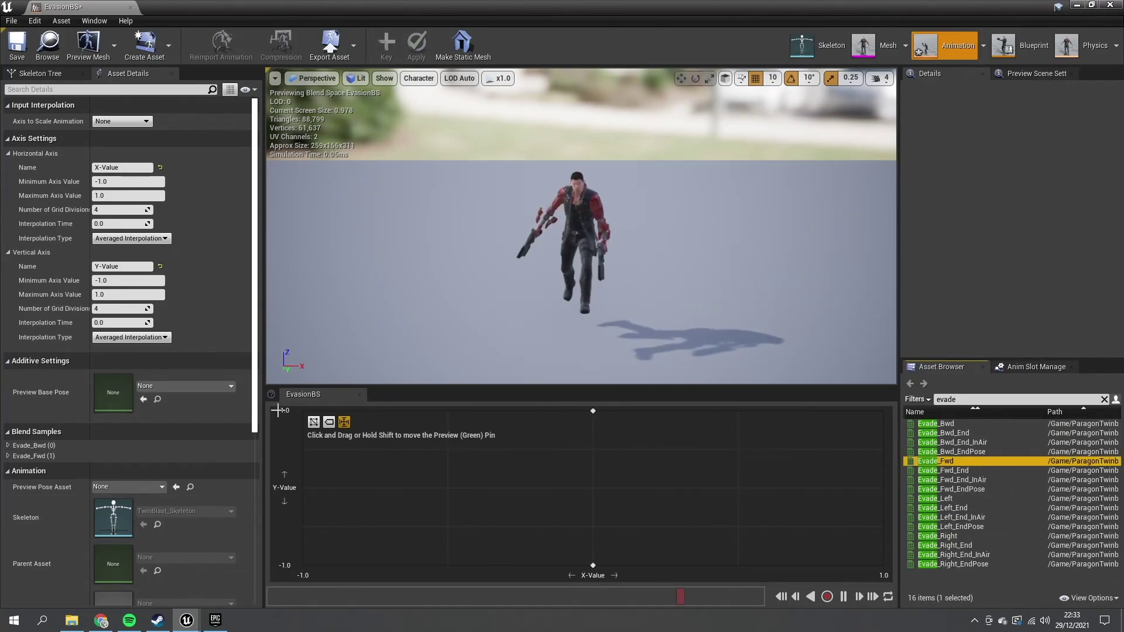
{"action": "left_click_drag", "start_coordinate": [937, 499], "coordinate": [324, 498]}
{"action": "left_click_drag", "start_coordinate": [928, 539], "coordinate": [868, 490]}
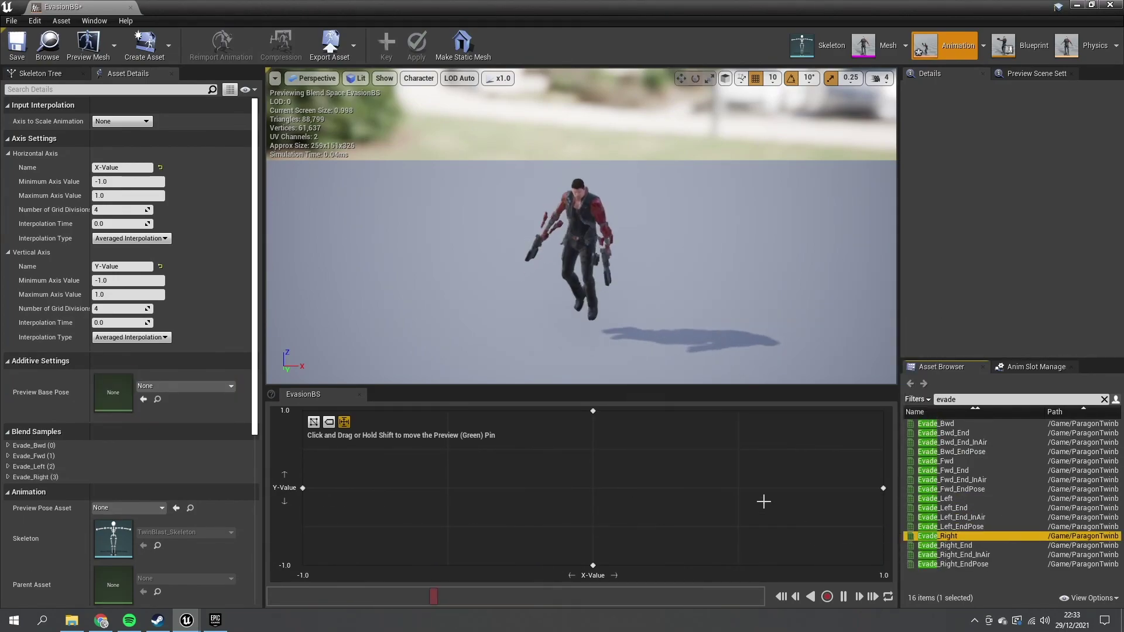
{"action": "left_click_drag", "start_coordinate": [599, 480], "coordinate": [514, 411]}
{"action": "left_click", "coordinate": [17, 44]}
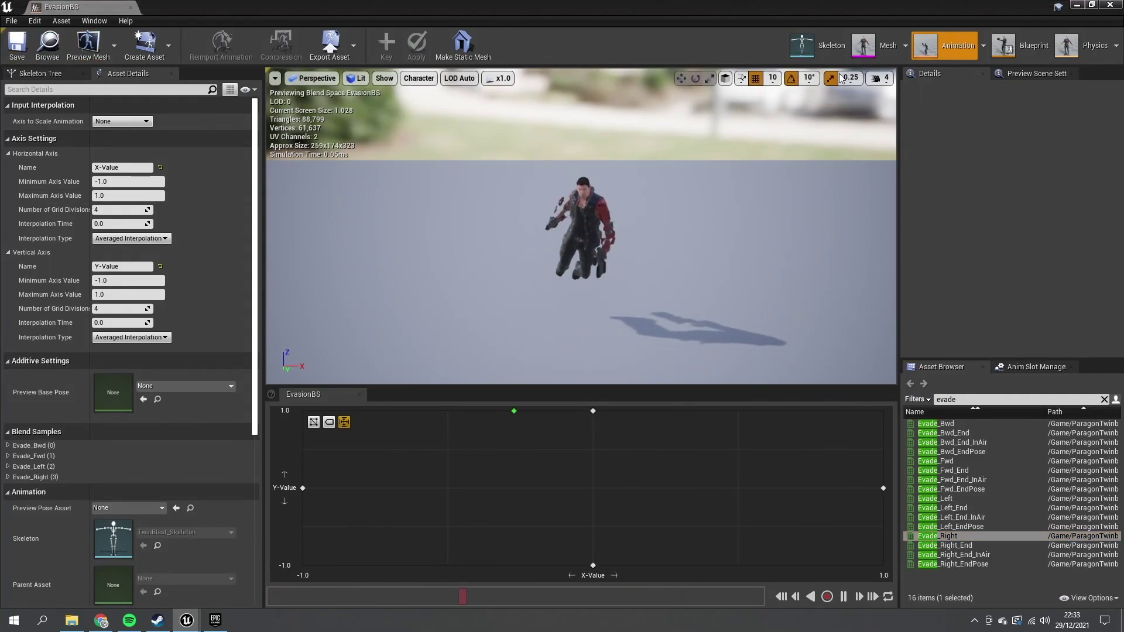
- Open Twinblast_AnimBlueprint and show the Upper Body Layer and Foot IK controls sections of its AnimGraph
{"action": "left_click", "coordinate": [1032, 51]}
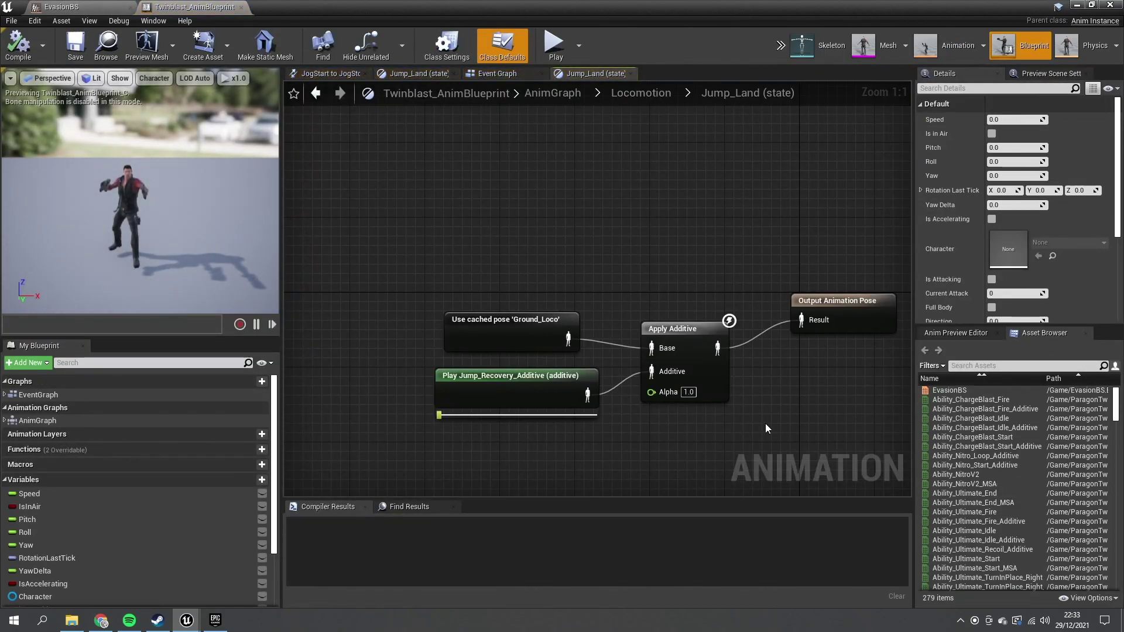
{"action": "right_click_drag", "start_coordinate": [755, 401], "coordinate": [589, 318]}
{"action": "left_click", "coordinate": [546, 99]}
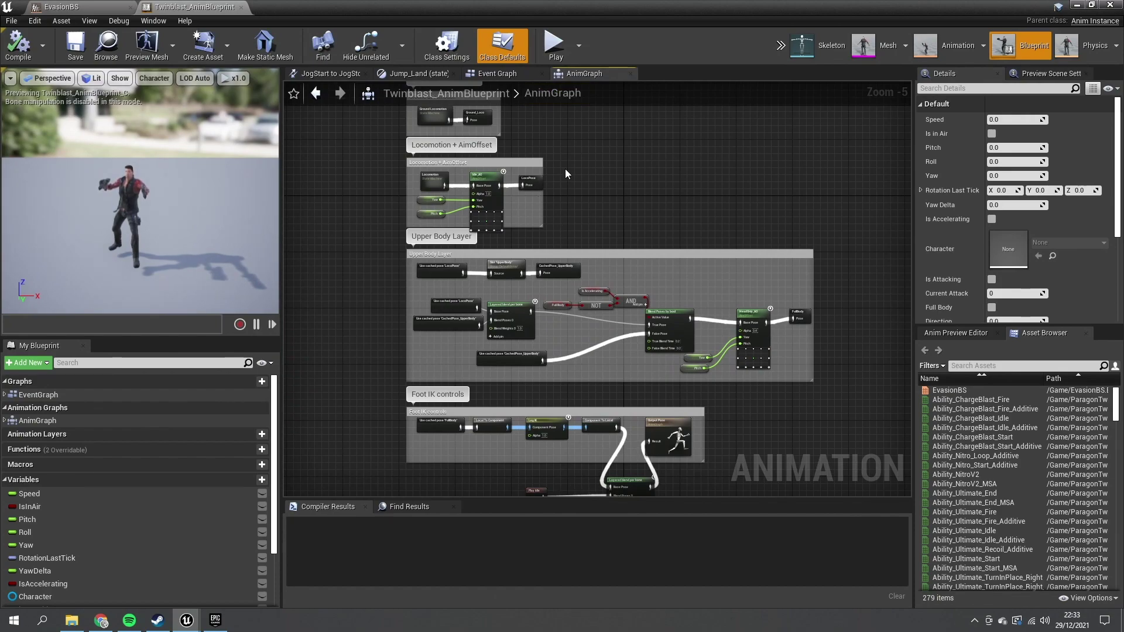
{"action": "right_click_drag", "start_coordinate": [566, 170], "coordinate": [598, 348]}
{"action": "right_click_drag", "start_coordinate": [672, 375], "coordinate": [685, 149]}
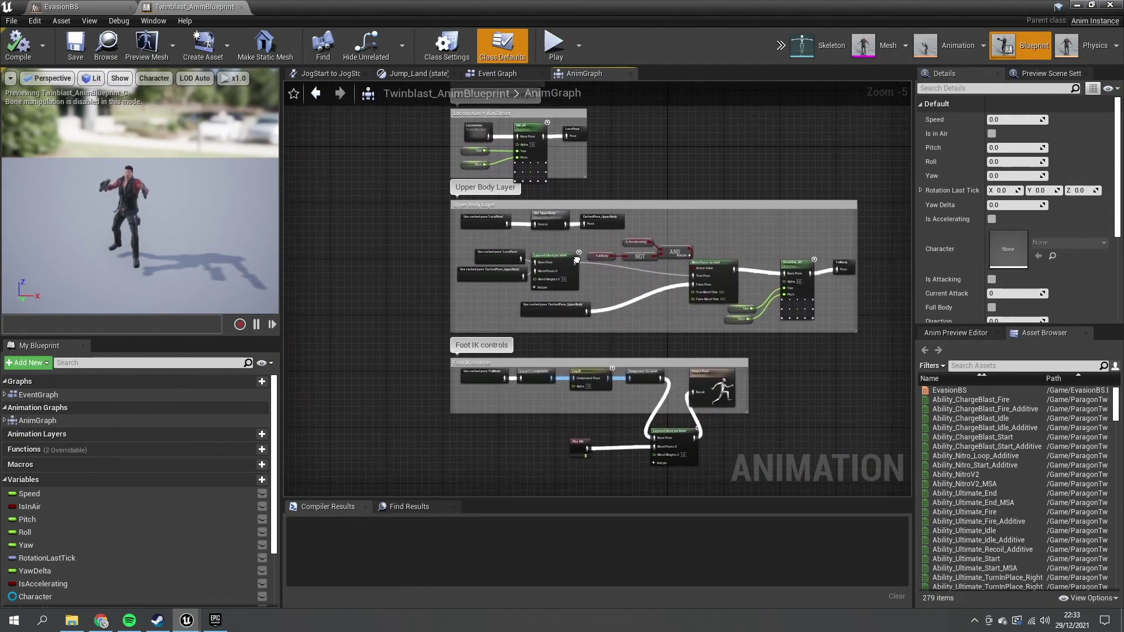
- Open the Ground Locomotion state machine and add a state named Evade with a transition coming from Run
{"action": "scroll", "coordinate": [529, 254], "scroll_direction": "up", "scroll_amount": 3}
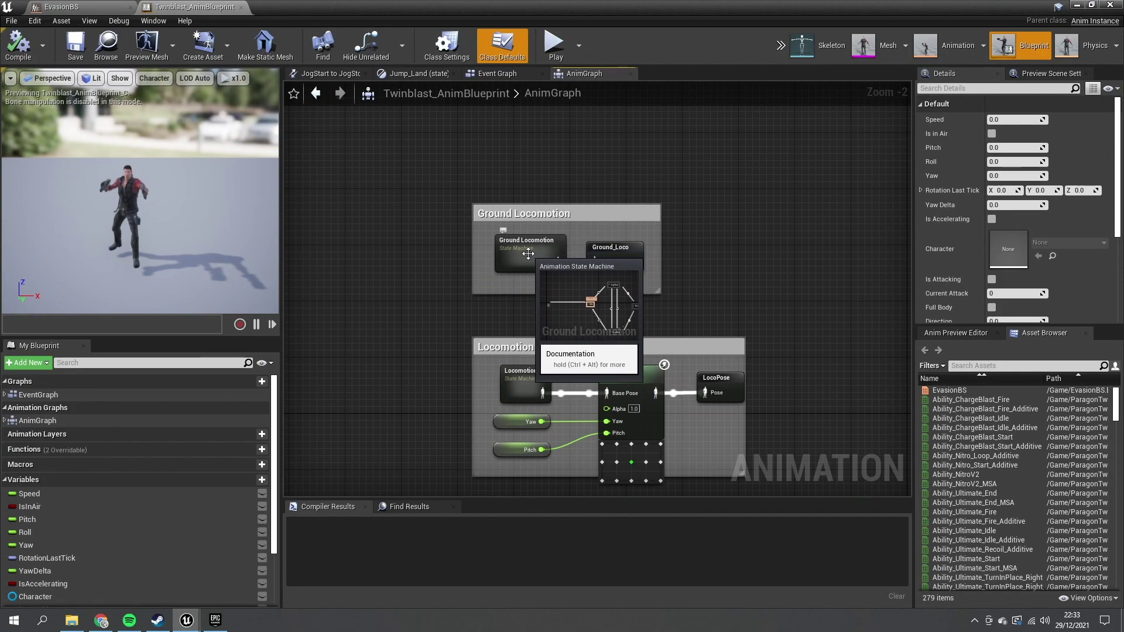
{"action": "double_click", "coordinate": [528, 253]}
{"action": "right_click_drag", "start_coordinate": [644, 321], "coordinate": [500, 290]}
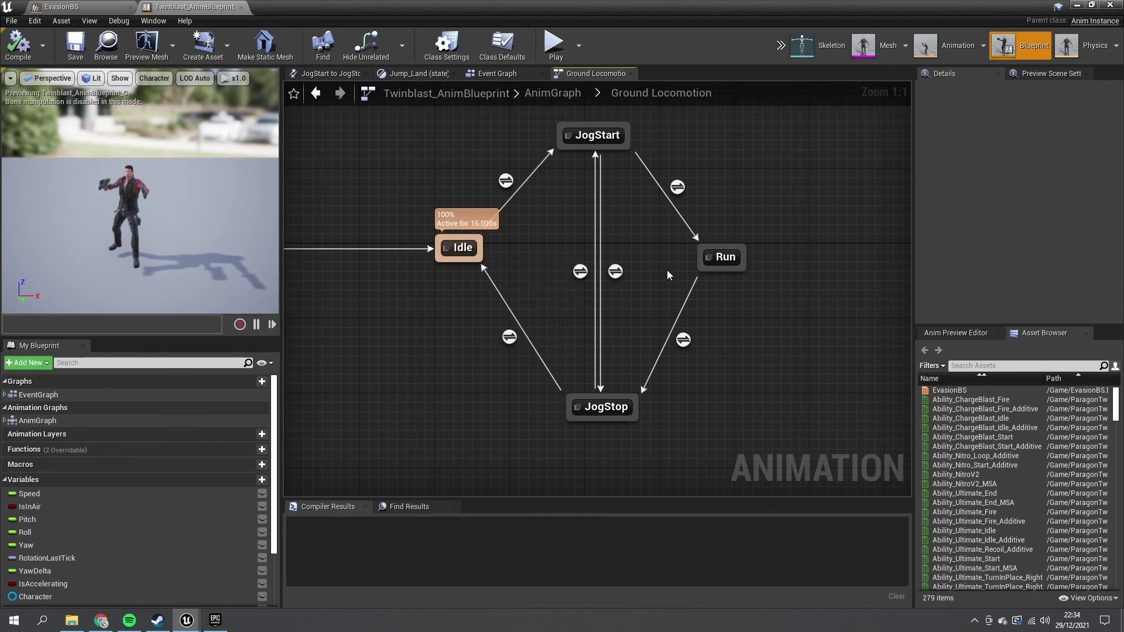
{"action": "right_click_drag", "start_coordinate": [711, 270], "coordinate": [560, 309]}
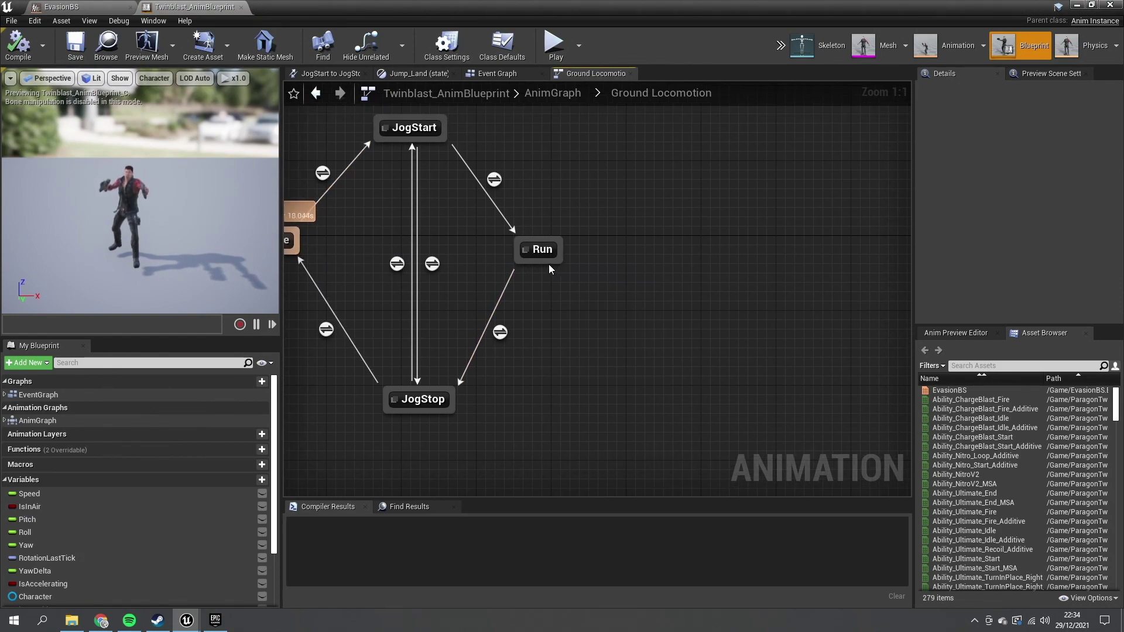
{"action": "left_click_drag", "start_coordinate": [549, 265], "coordinate": [605, 385]}
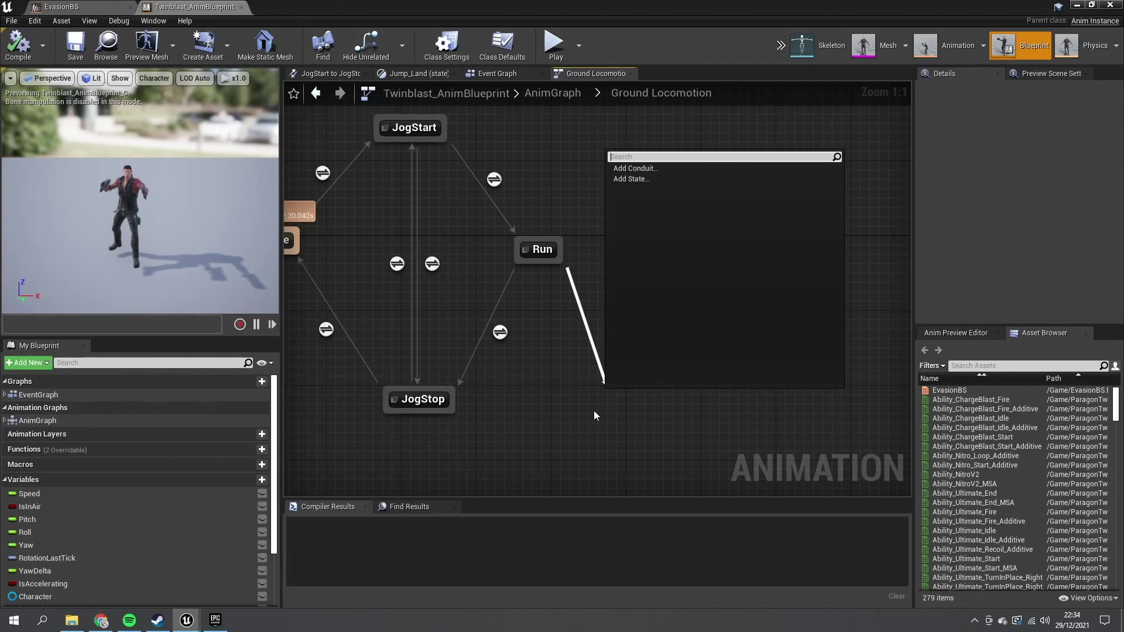
{"action": "left_click", "coordinate": [641, 181]}
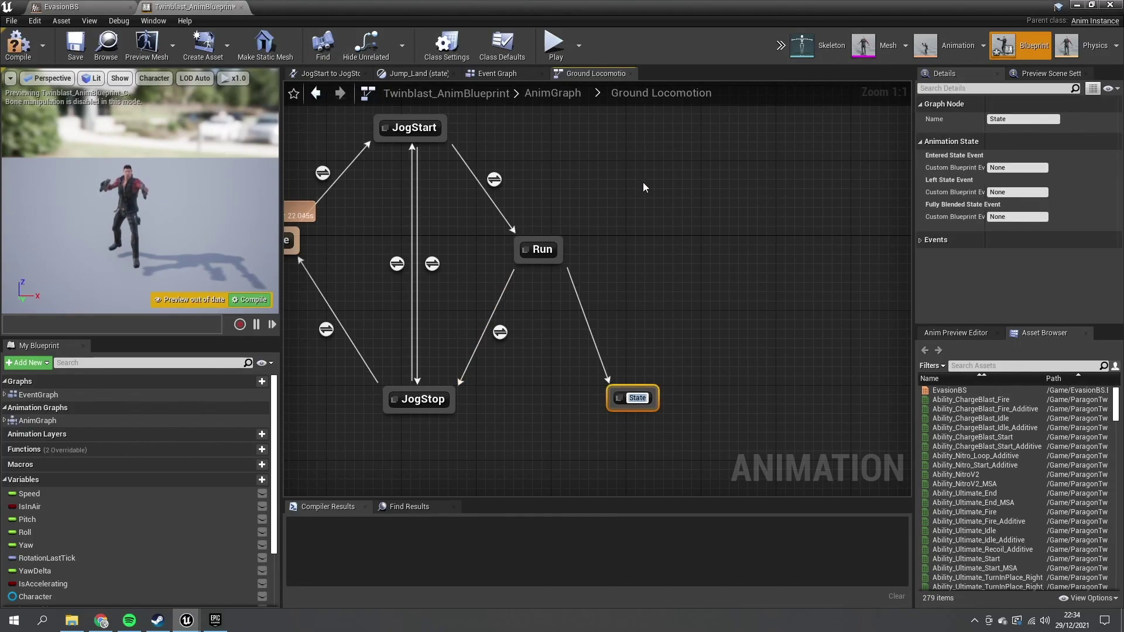
{"action": "type", "text": "Evade"}
{"action": "key", "text": "Return"}
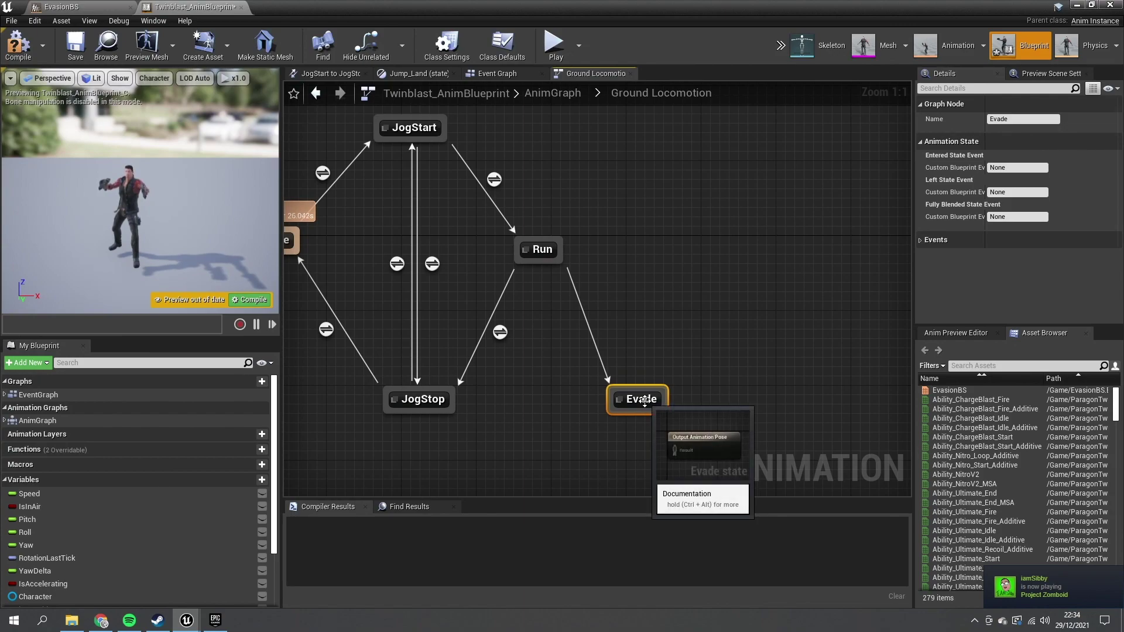
- Inside the Evade state, add an EvasionBS blend space player and connect it to the Output Animation Pose result
{"action": "left_click_drag", "start_coordinate": [645, 404], "coordinate": [636, 404]}
{"action": "double_click", "coordinate": [621, 403]}
{"action": "left_click_drag", "start_coordinate": [949, 390], "coordinate": [419, 287]}
{"action": "left_click_drag", "start_coordinate": [504, 325], "coordinate": [606, 318]}
{"action": "right_click_drag", "start_coordinate": [550, 381], "coordinate": [734, 340]}
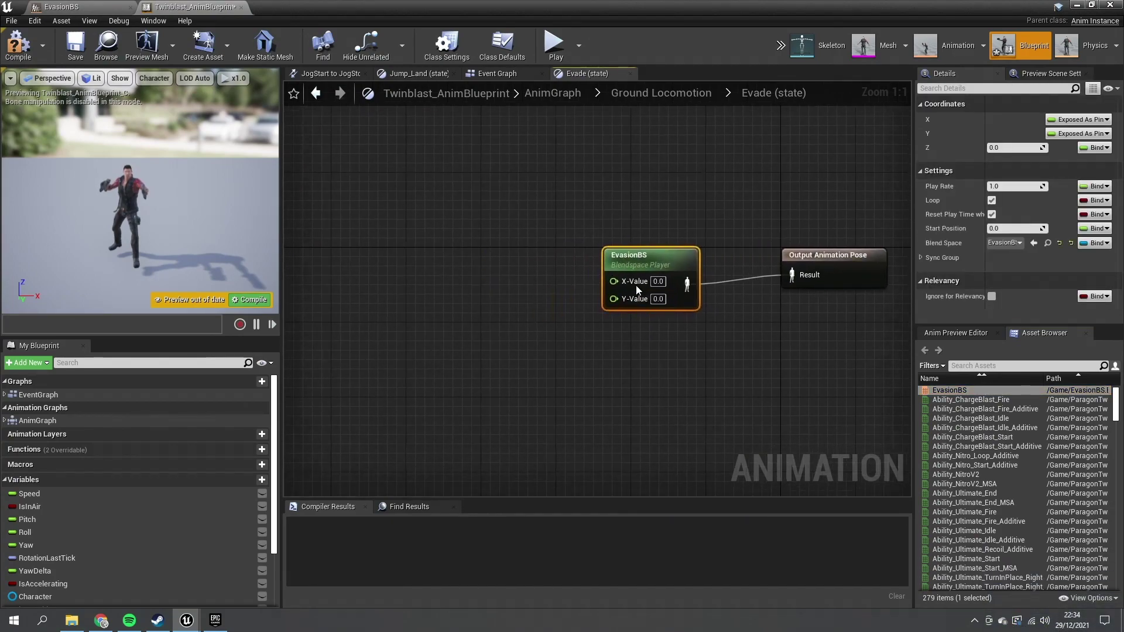
- Promote the EvasionBS node's X-Value and Y-Value inputs to variables, keeping those names, and compile the blueprint
{"action": "right_click", "coordinate": [620, 283]}
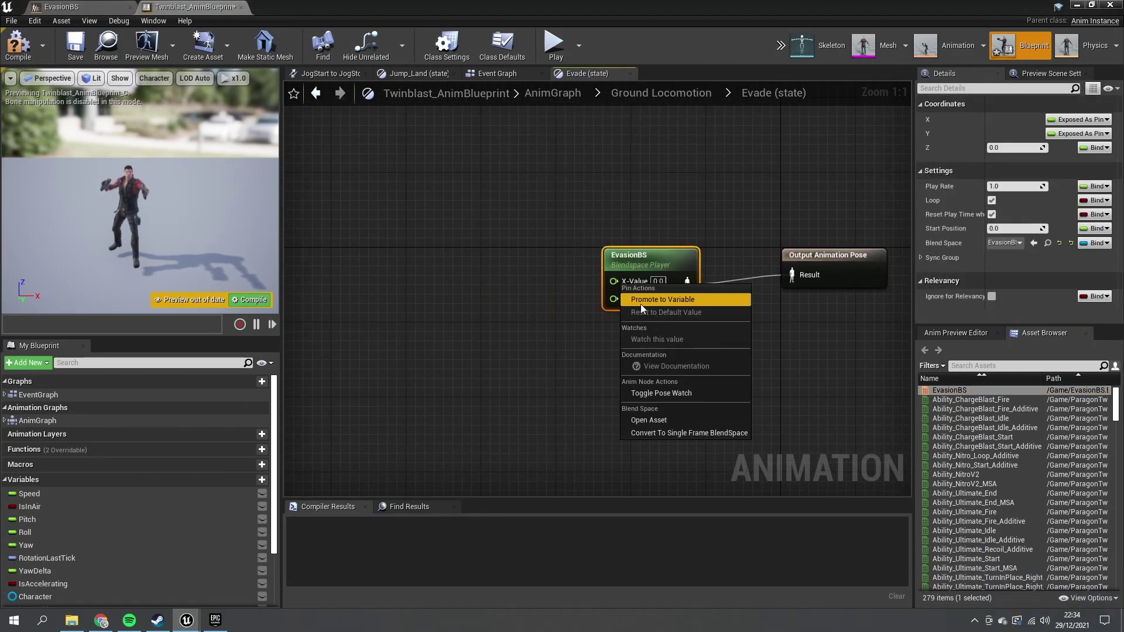
{"action": "left_click", "coordinate": [641, 301]}
{"action": "right_click", "coordinate": [616, 296]}
{"action": "left_click", "coordinate": [636, 313]}
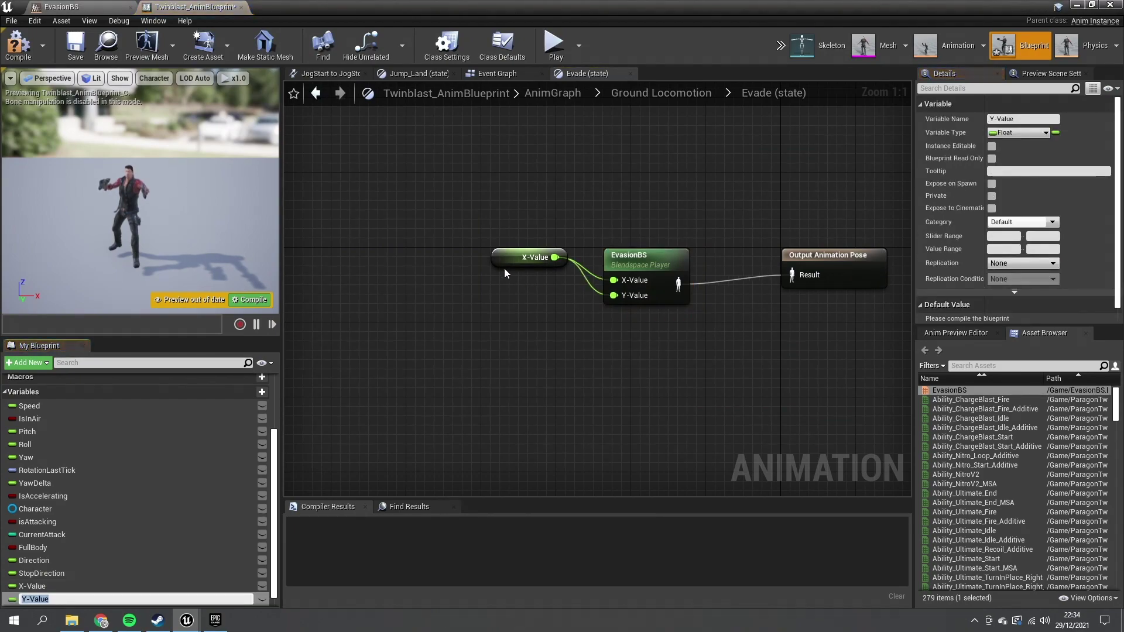
{"action": "key", "text": "F7"}
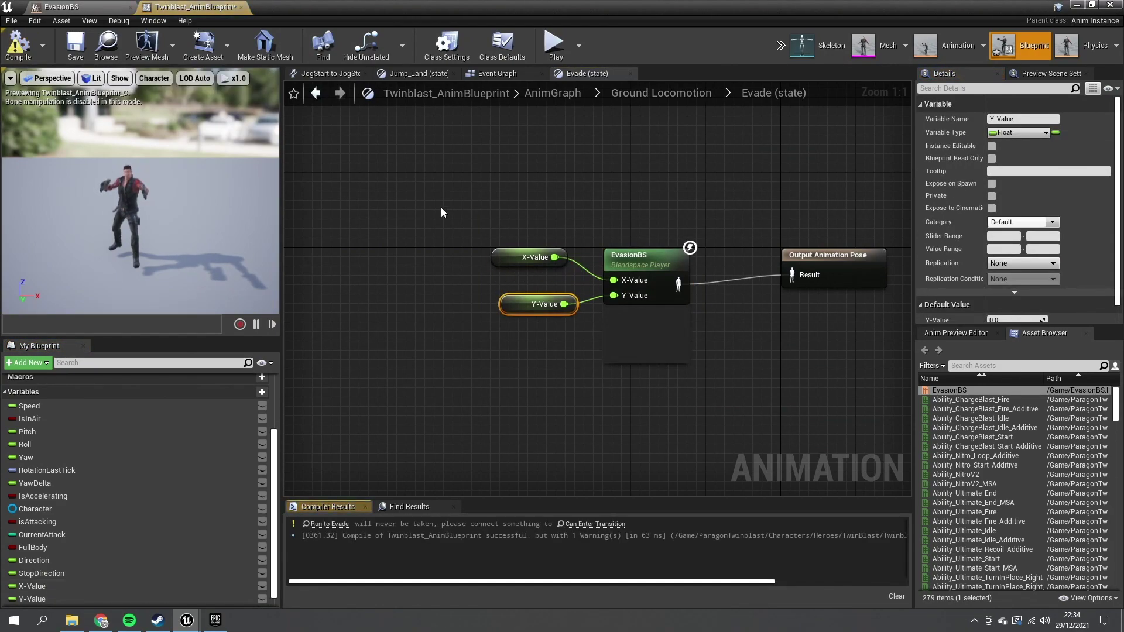
- Disable Loop on the EvasionBS blend space player, then compile and save the blueprint
{"action": "left_click", "coordinate": [660, 257]}
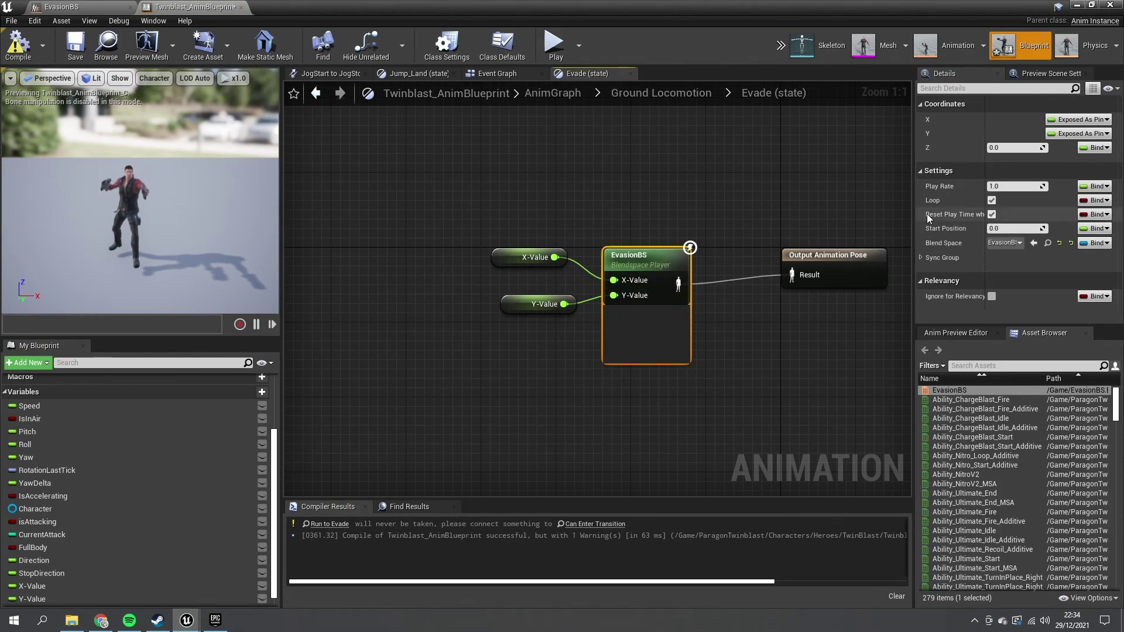
{"action": "left_click", "coordinate": [992, 200]}
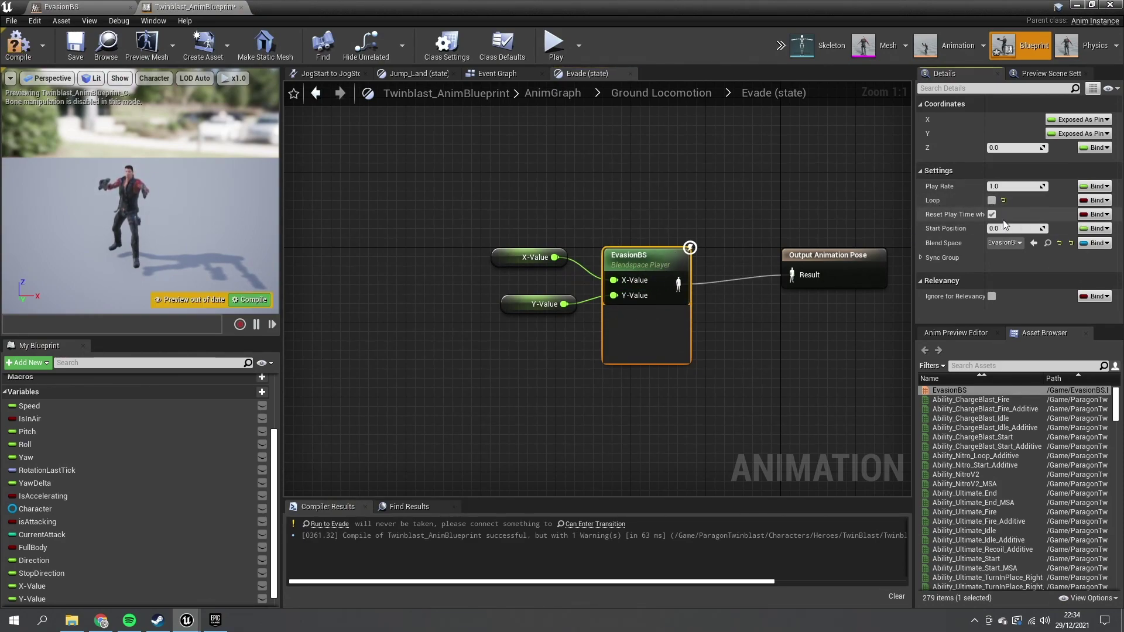
{"action": "left_click", "coordinate": [11, 47]}
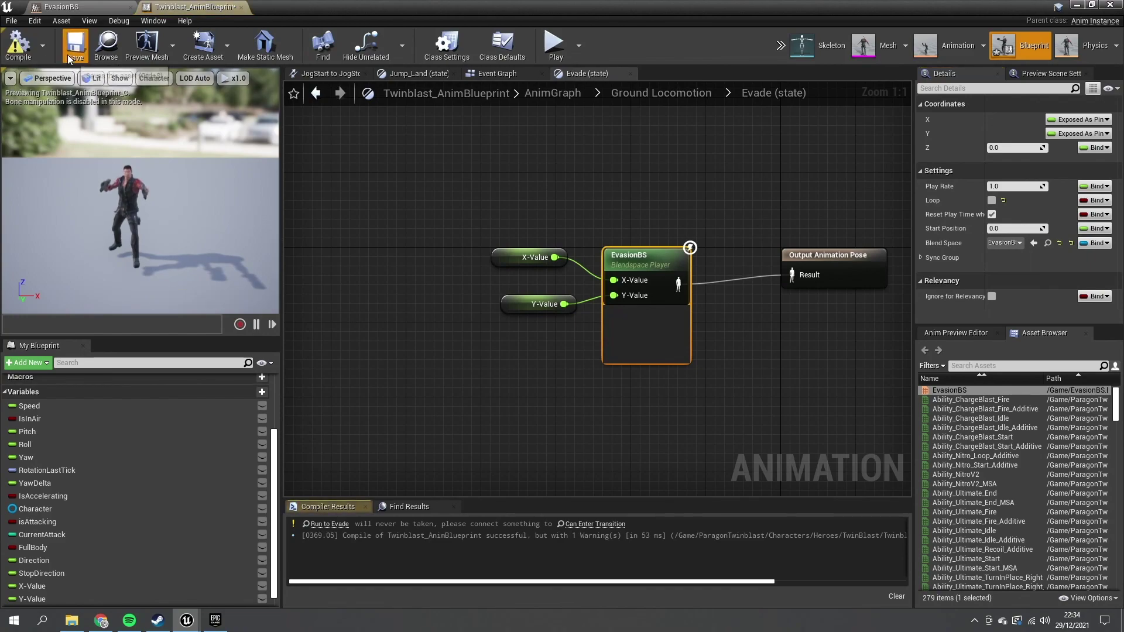
- Return to the Ground Locomotion graph and move the Evade state directly below Run
{"action": "right_click_drag", "start_coordinate": [707, 166], "coordinate": [480, 134]}
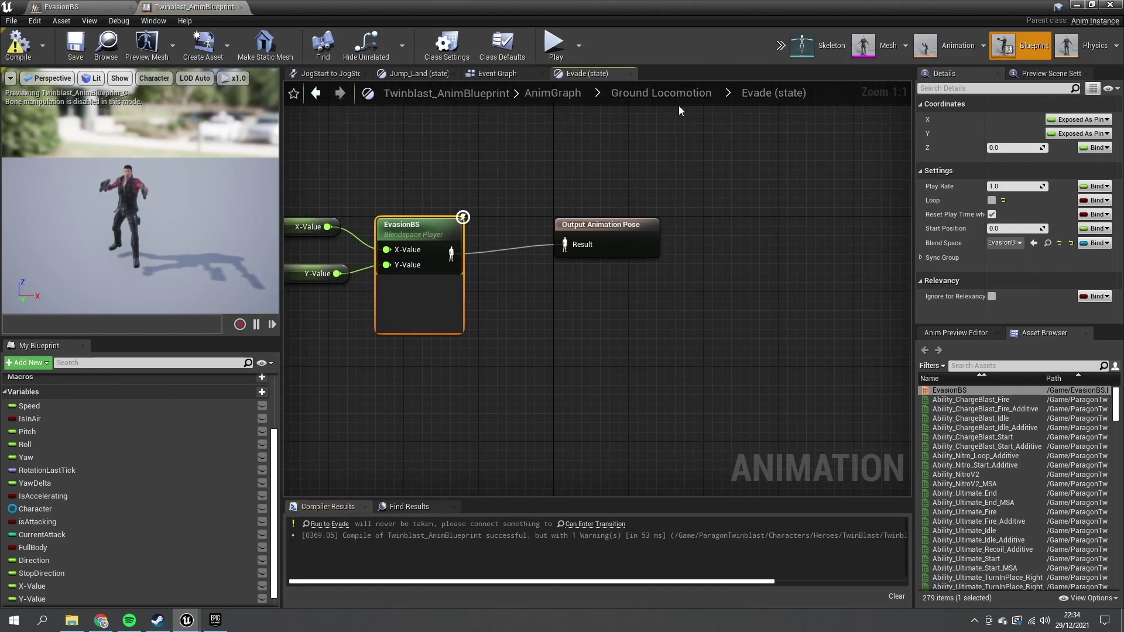
{"action": "left_click", "coordinate": [665, 93]}
{"action": "right_click_drag", "start_coordinate": [738, 336], "coordinate": [485, 237]}
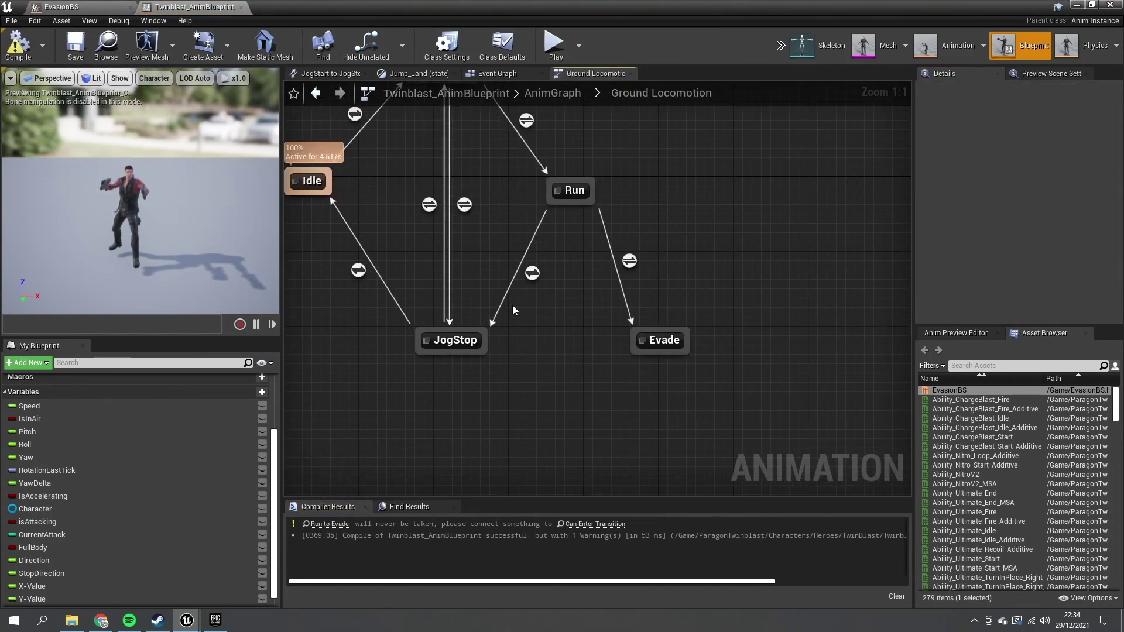
{"action": "left_click", "coordinate": [597, 353]}
{"action": "left_click_drag", "start_coordinate": [595, 355], "coordinate": [586, 420]}
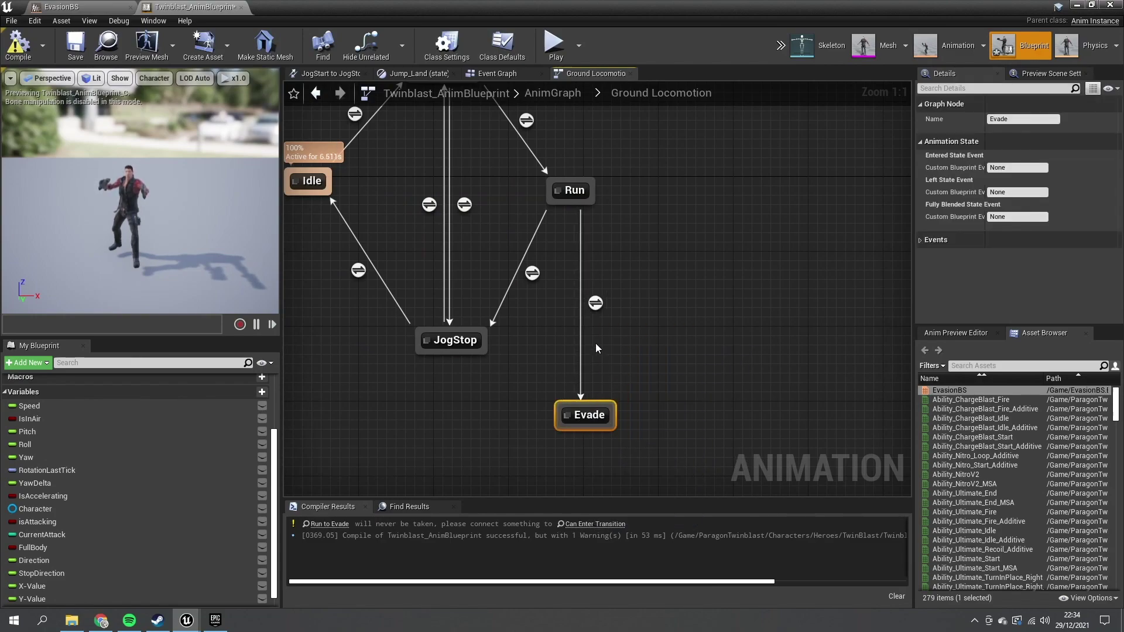
- Examine the Ground Locomotion states and transitions, the Event Graph, and the Ground Locomotion node in the AnimGraph
{"action": "right_click_drag", "start_coordinate": [501, 310], "coordinate": [530, 416]}
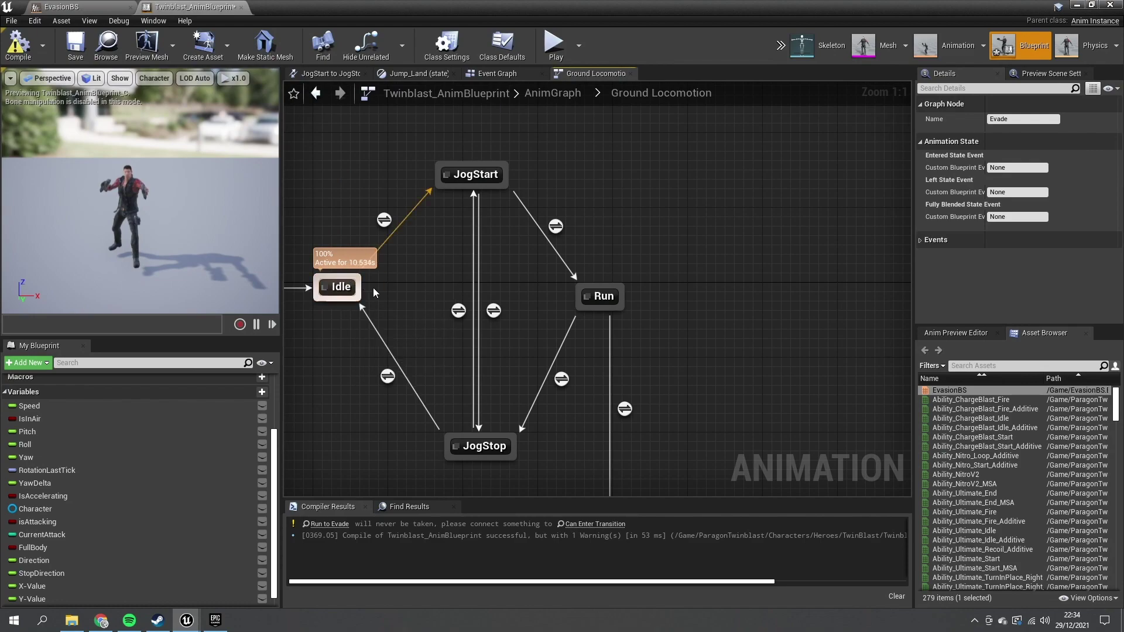
{"action": "right_click_drag", "start_coordinate": [592, 274], "coordinate": [546, 183]}
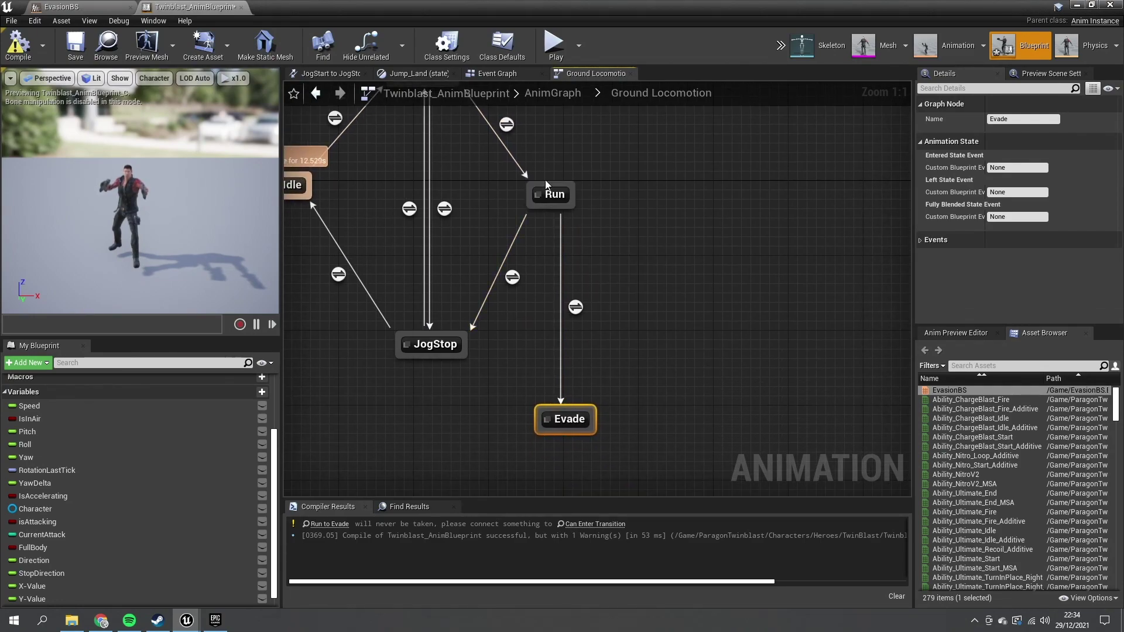
{"action": "right_click_drag", "start_coordinate": [538, 313], "coordinate": [557, 410]}
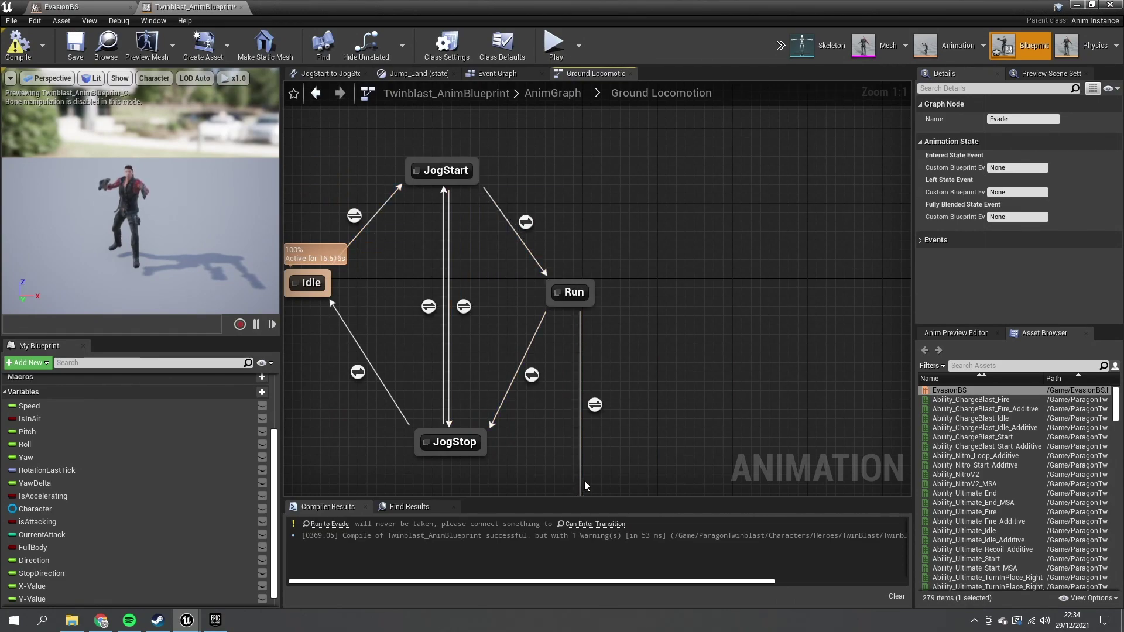
{"action": "right_click_drag", "start_coordinate": [585, 486], "coordinate": [592, 278]}
{"action": "left_click", "coordinate": [499, 73]}
{"action": "right_click_drag", "start_coordinate": [458, 181], "coordinate": [541, 265]}
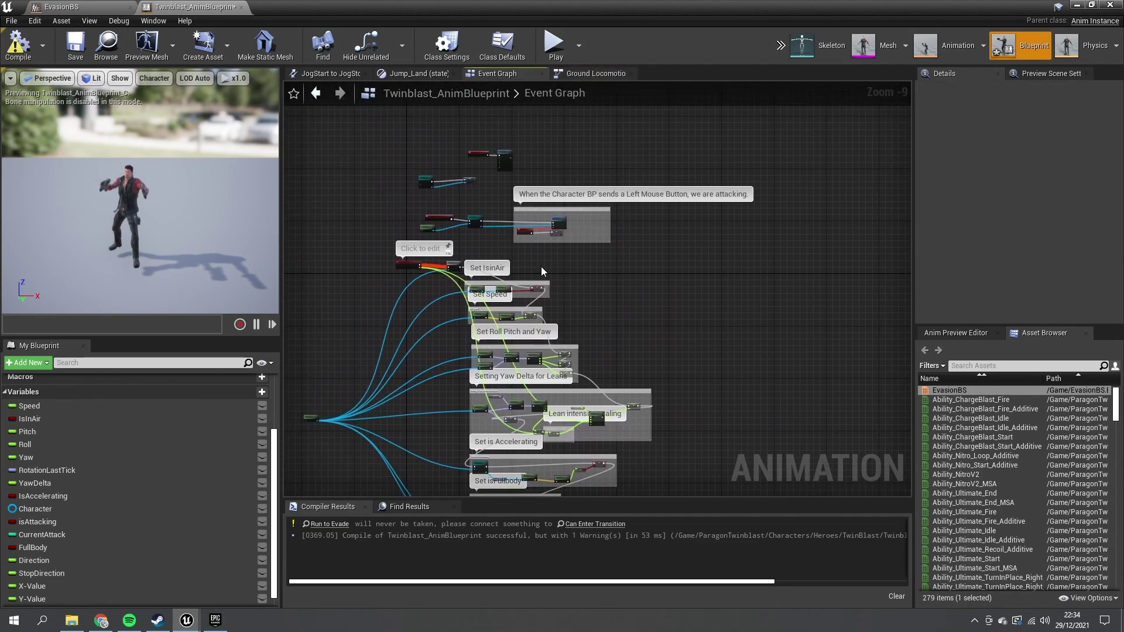
{"action": "left_click", "coordinate": [585, 74]}
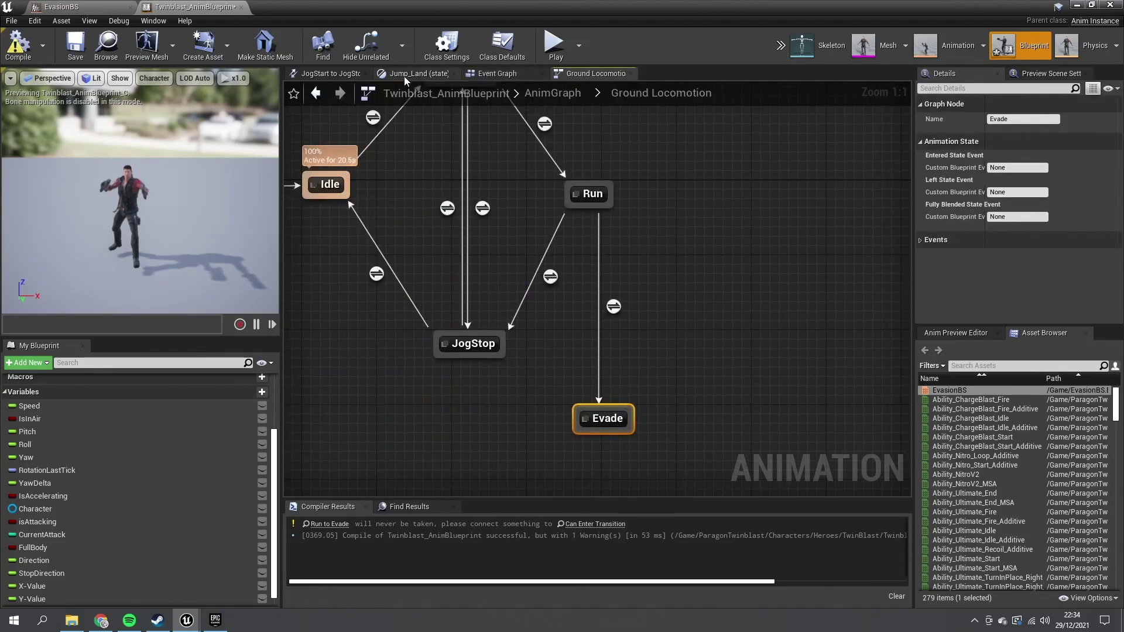
{"action": "left_click", "coordinate": [543, 97]}
{"action": "scroll", "coordinate": [435, 428], "scroll_direction": "up", "scroll_amount": 4}
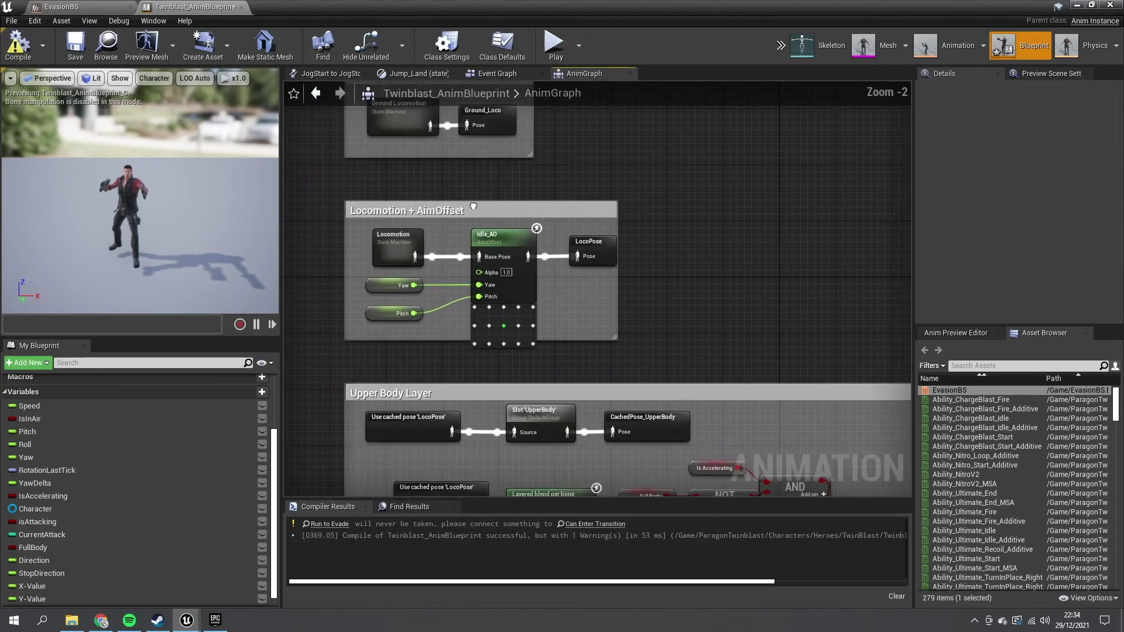
{"action": "left_click", "coordinate": [429, 399]}
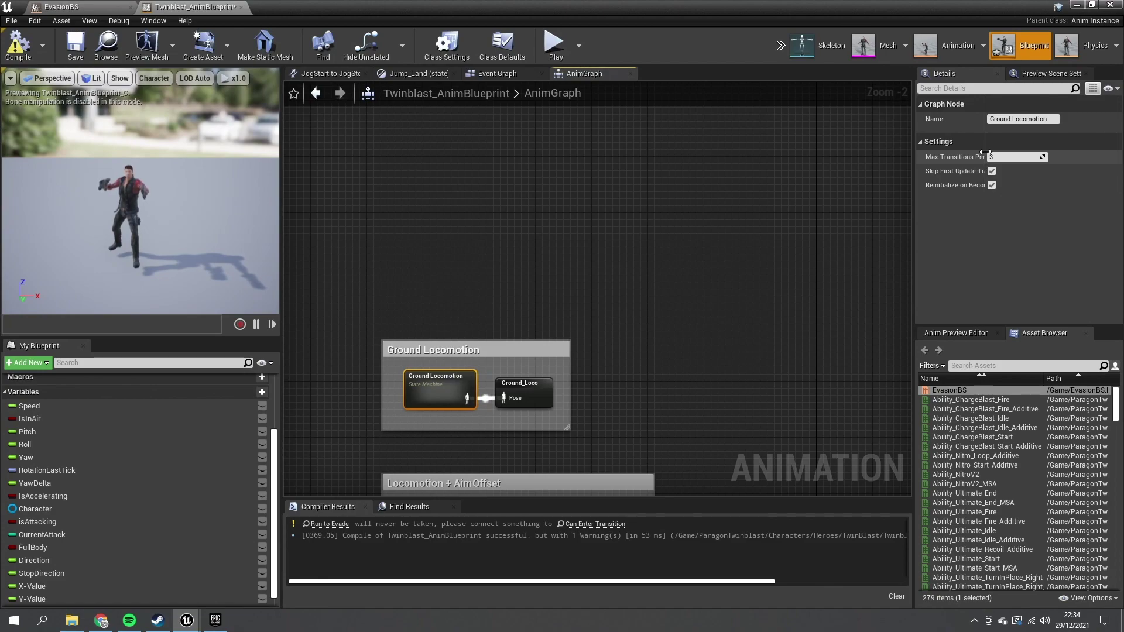
{"action": "left_click", "coordinate": [490, 76]}
{"action": "left_click", "coordinate": [579, 75]}
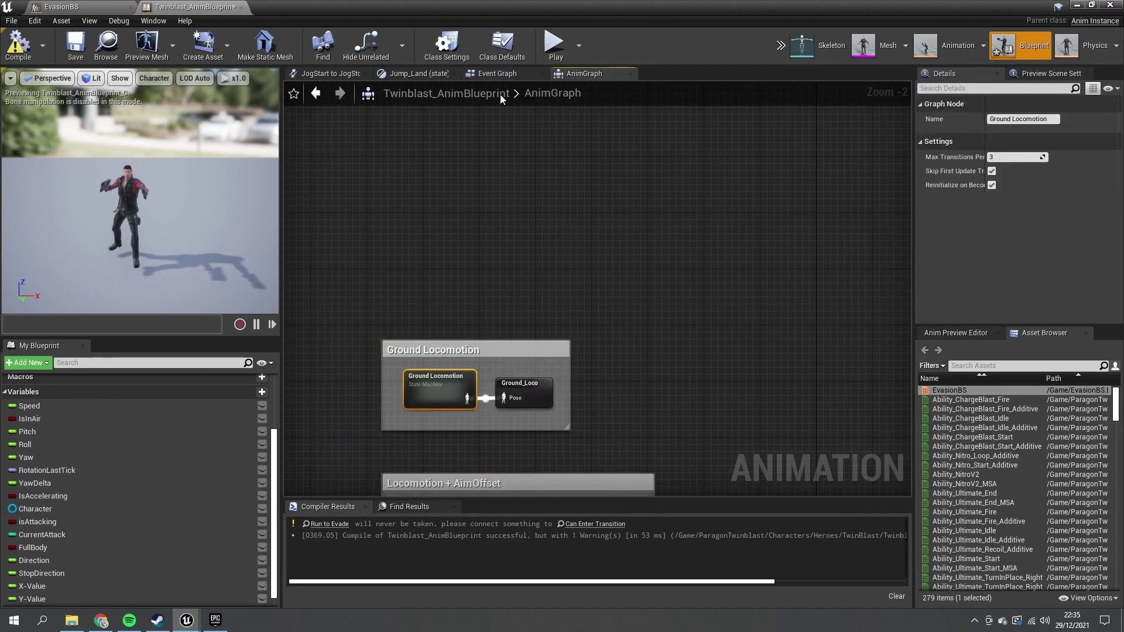
- Reopen Ground Locomotion, move Evade closer to Run, and add transitions in both directions between Idle and Evade
{"action": "double_click", "coordinate": [420, 400]}
{"action": "left_click_drag", "start_coordinate": [693, 431], "coordinate": [712, 360]}
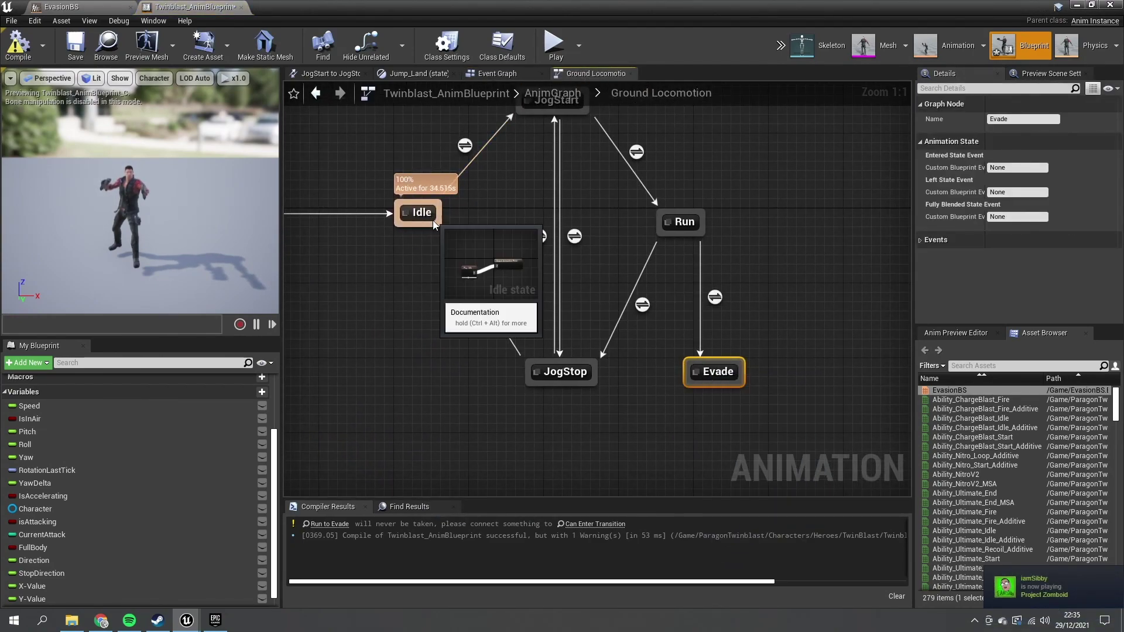
{"action": "left_click_drag", "start_coordinate": [439, 227], "coordinate": [731, 363]}
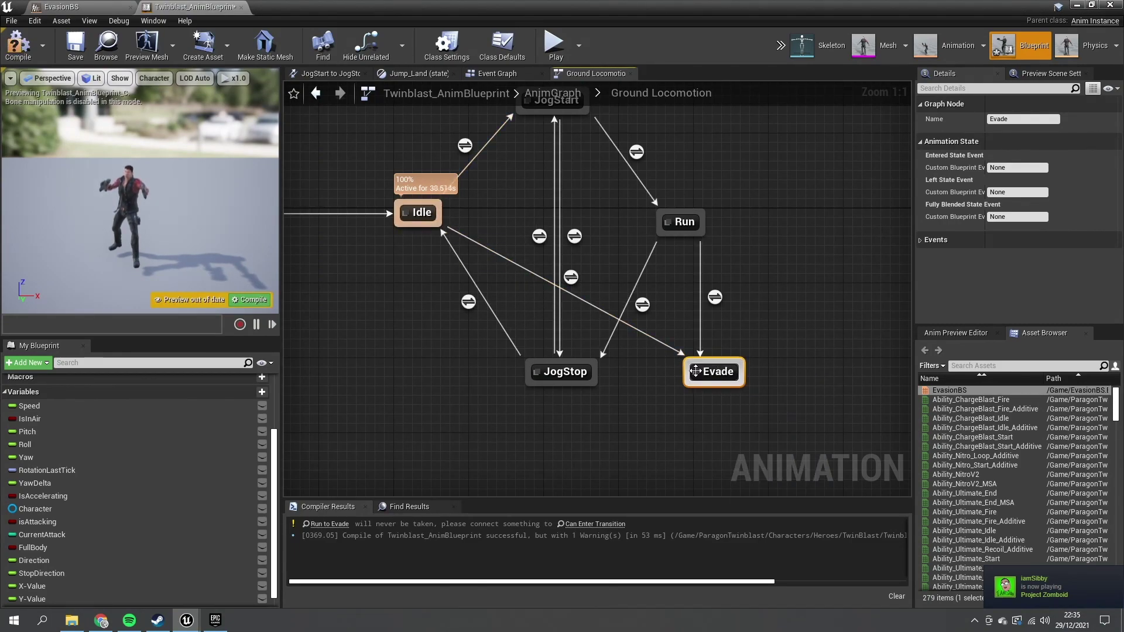
{"action": "left_click_drag", "start_coordinate": [688, 368], "coordinate": [433, 225]}
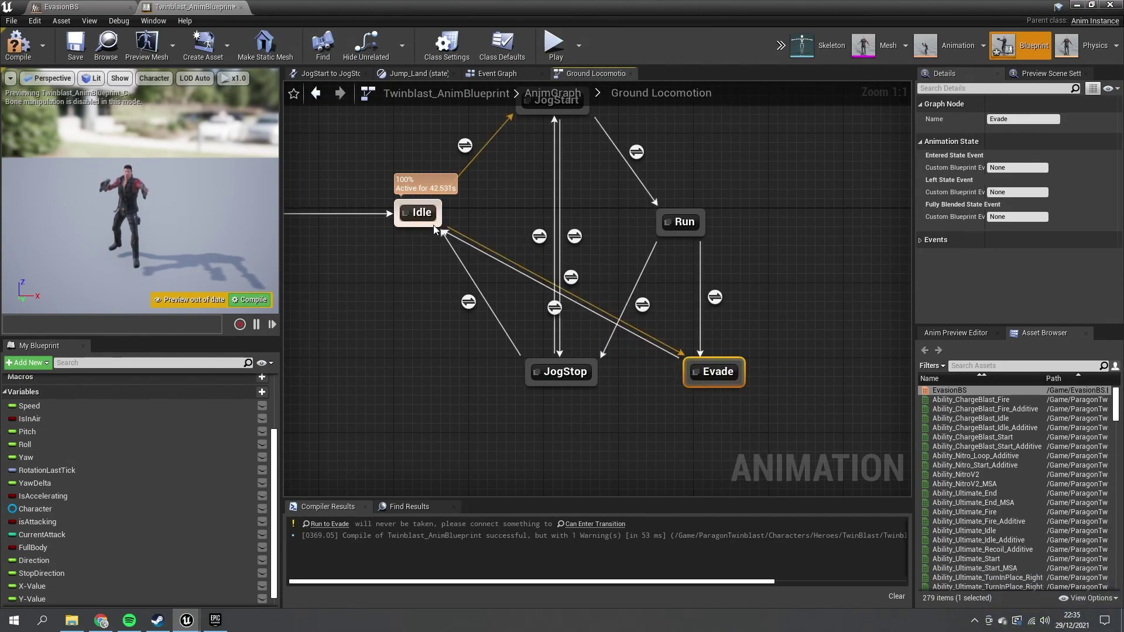
- In the Run to Evade rule, promote Can Enter Transition to a Boolean variable named IsEvading
{"action": "double_click", "coordinate": [716, 297]}
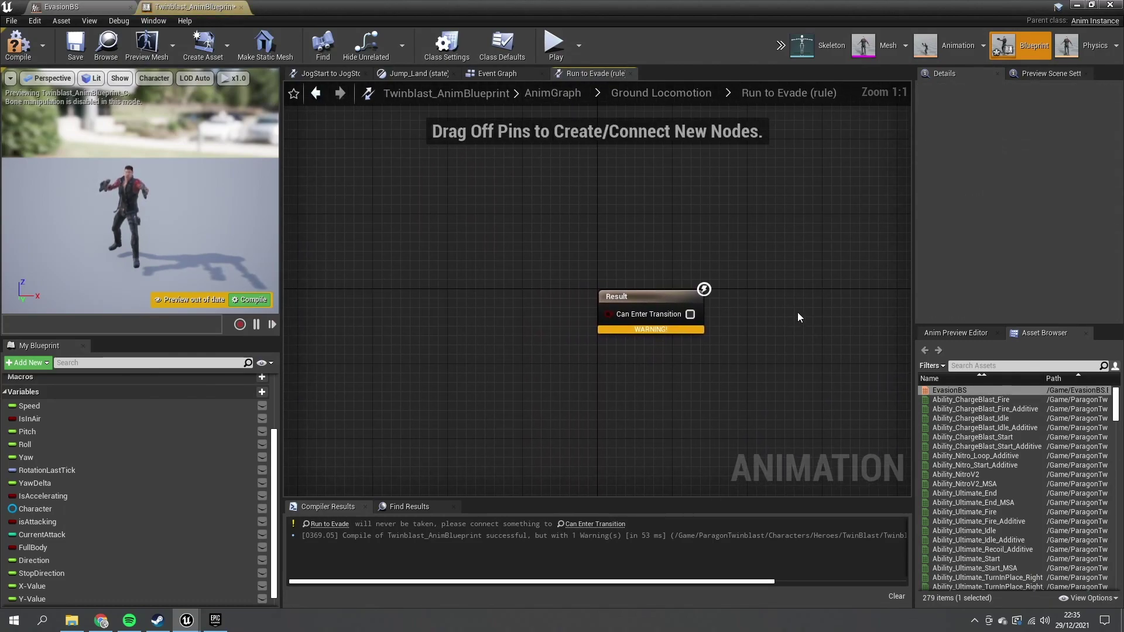
{"action": "right_click", "coordinate": [609, 314]}
{"action": "left_click", "coordinate": [636, 324]}
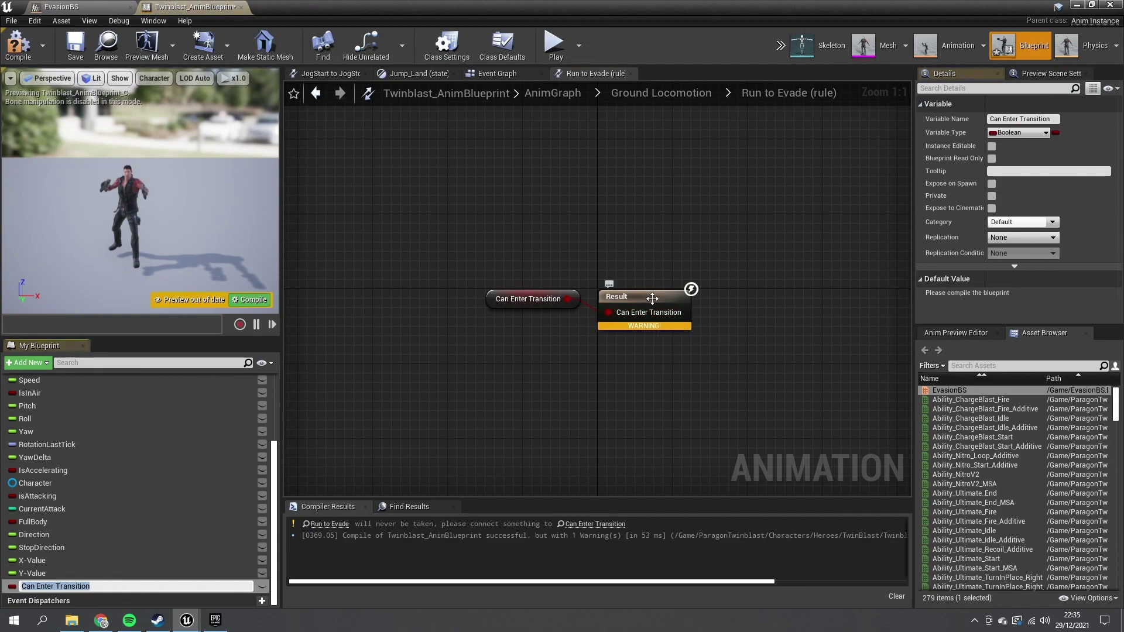
{"action": "type", "text": "IsEvading"}
{"action": "key", "text": "Return"}
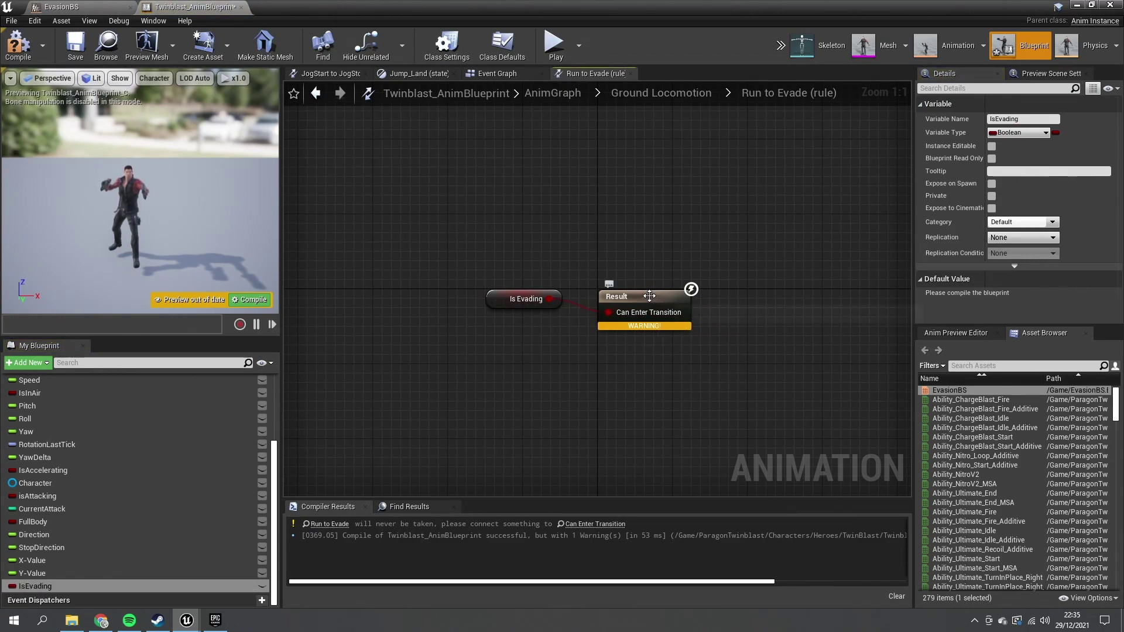
- Open the Idle to Evade rule and connect the IsEvading variable to Can Enter Transition
{"action": "left_click", "coordinate": [316, 94]}
{"action": "double_click", "coordinate": [571, 279]}
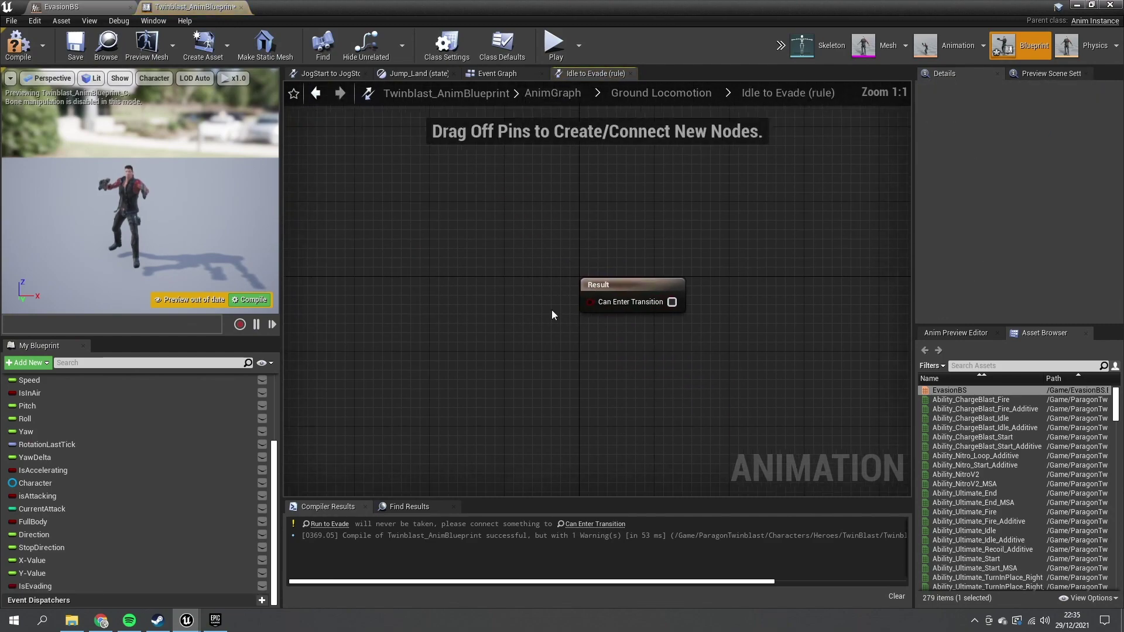
{"action": "left_click_drag", "start_coordinate": [140, 586], "coordinate": [612, 317]}
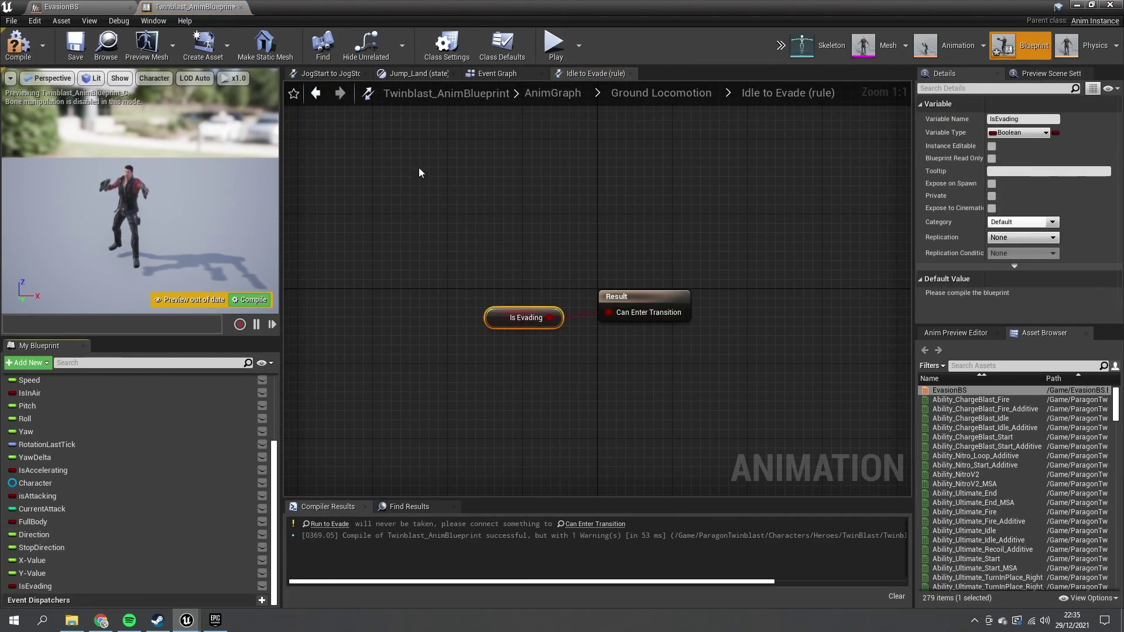
- Return to Ground Locomotion and enable the automatic rule based on remaining sequence time for the Evade to Idle transition
{"action": "left_click", "coordinate": [315, 93]}
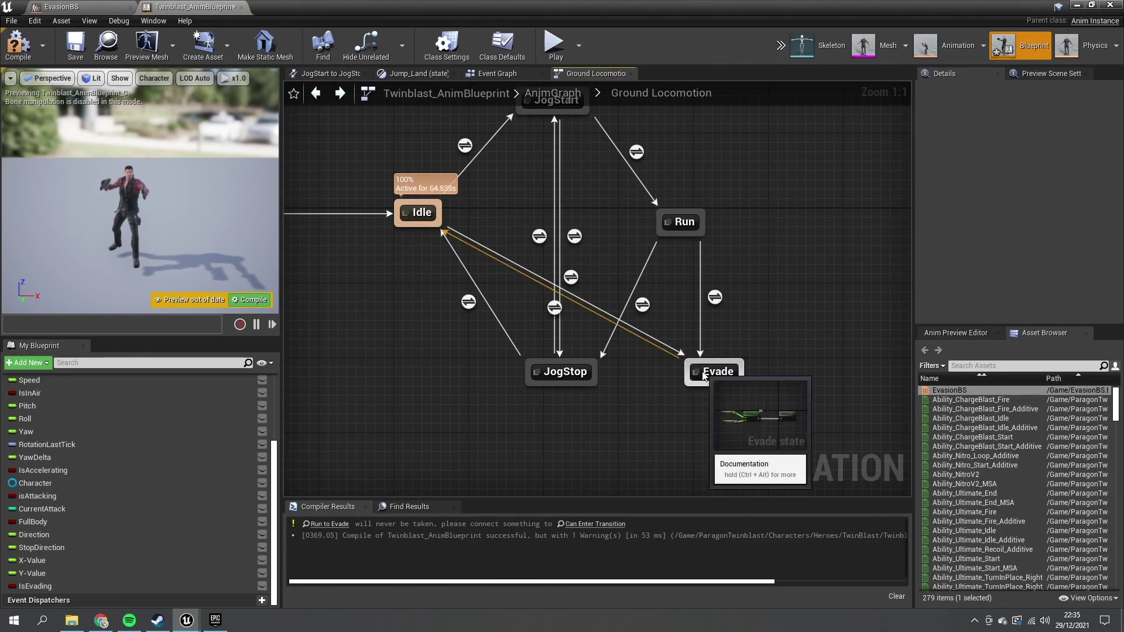
{"action": "left_click", "coordinate": [561, 308]}
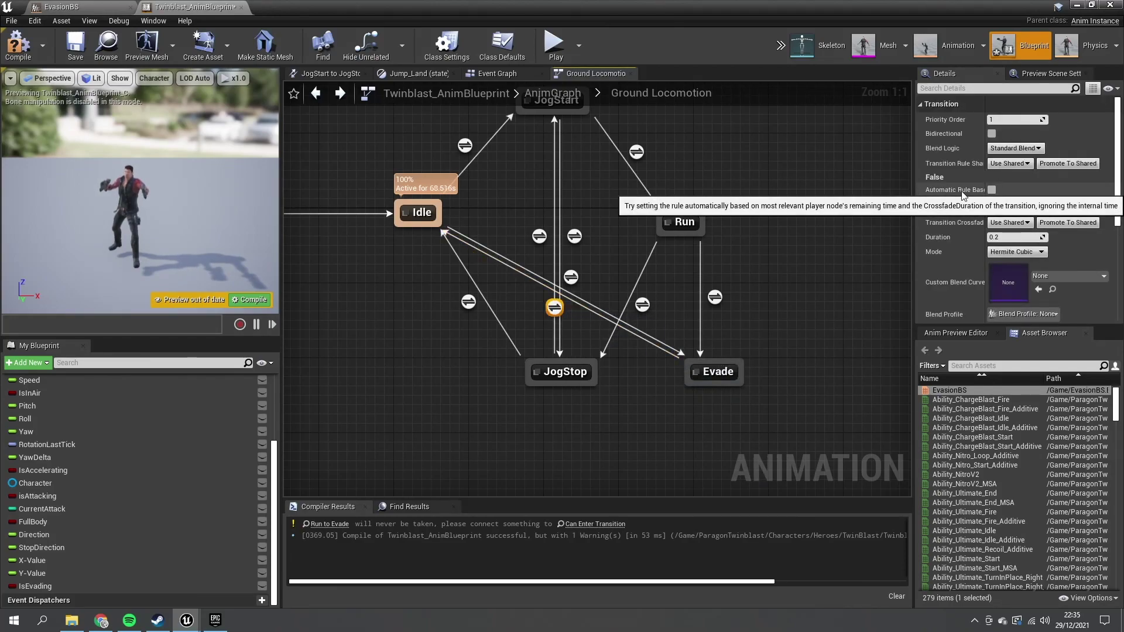
{"action": "left_click", "coordinate": [991, 190]}
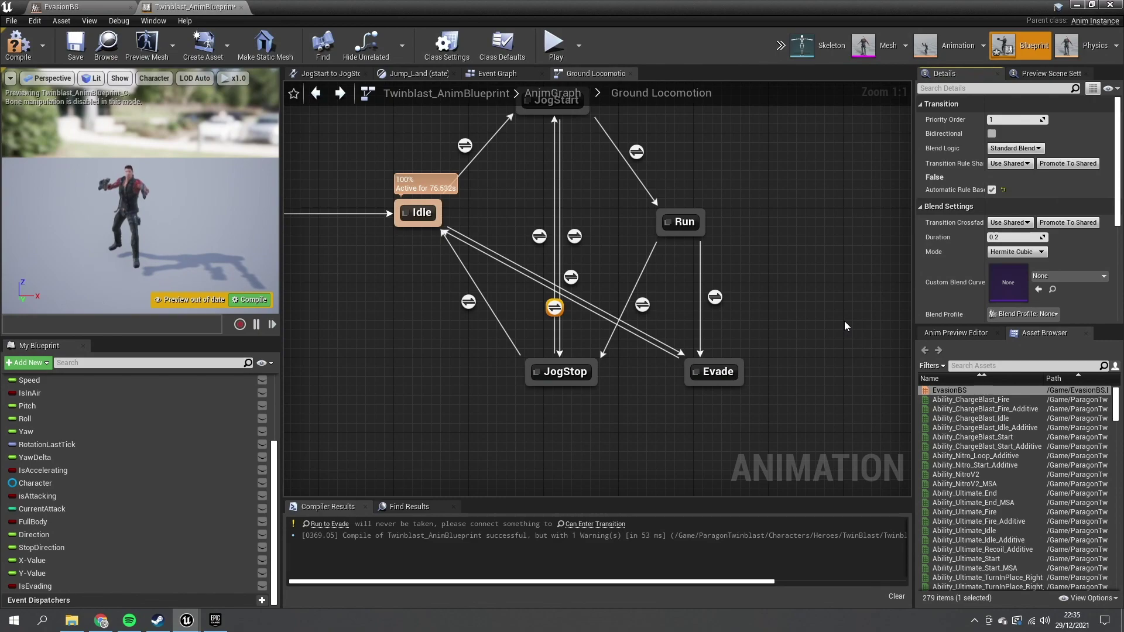
- Compile and save the blueprint, then set the Evade to Idle transition's Start Transition Event to ResetEvade and recompile
{"action": "left_click", "coordinate": [18, 45]}
{"action": "left_click", "coordinate": [75, 45]}
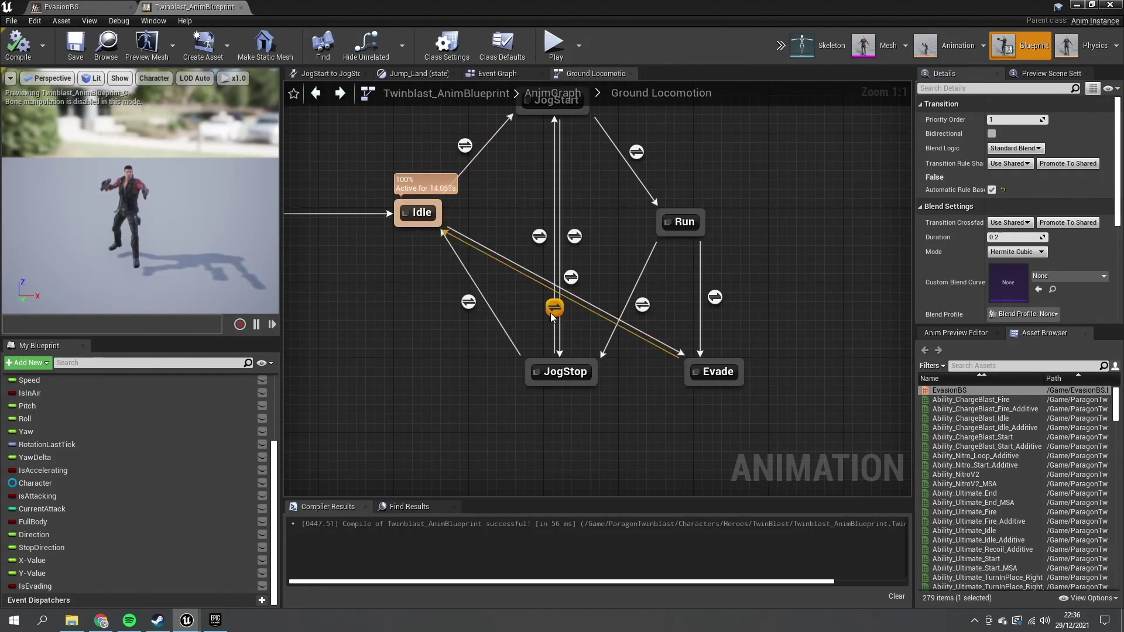
{"action": "scroll", "coordinate": [979, 212], "scroll_direction": "down", "scroll_amount": 5}
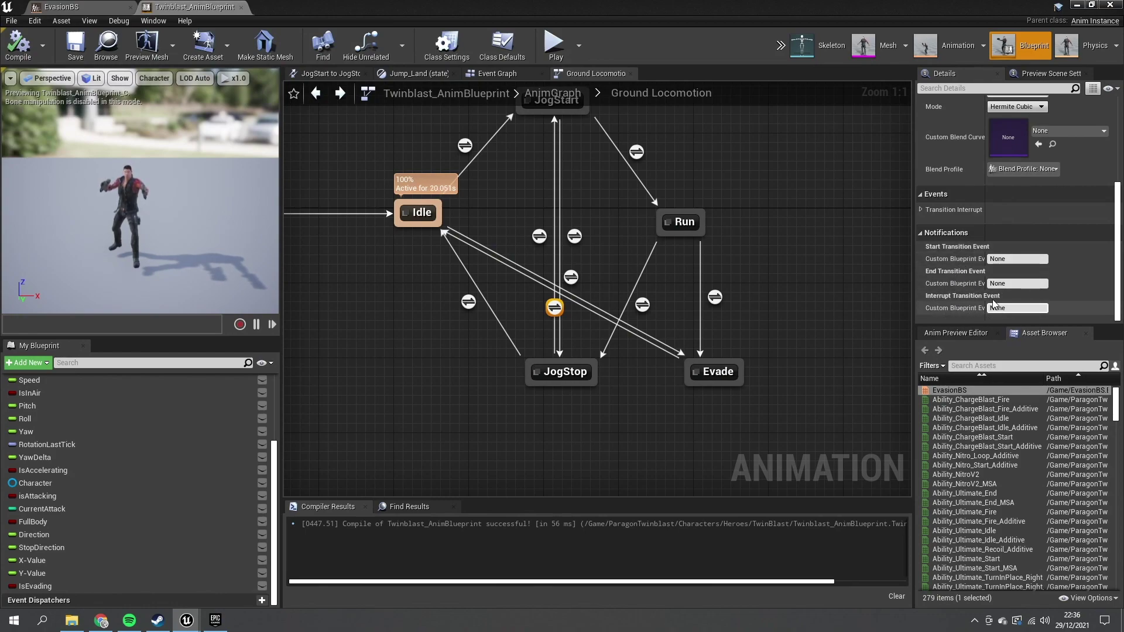
{"action": "left_click", "coordinate": [1008, 259]}
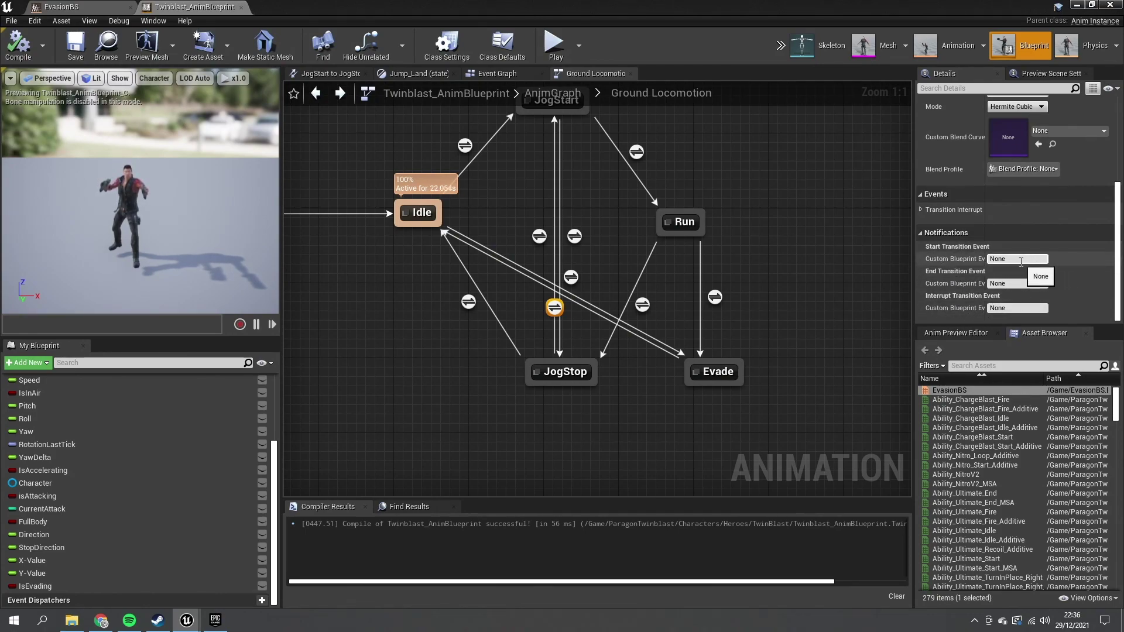
{"action": "type", "text": "Rese"}
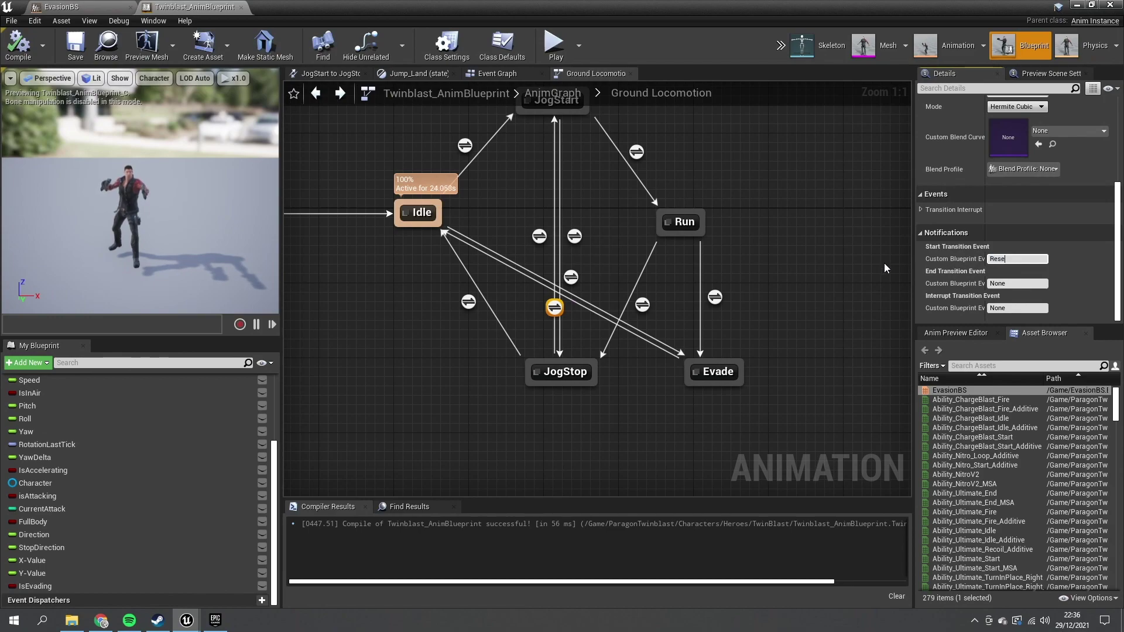
{"action": "type", "text": "tEvade"}
{"action": "key", "text": "Return"}
{"action": "left_click", "coordinate": [18, 44]}
- Add the AnimNotify_ResetEvade event in an empty area of the Event Graph
{"action": "left_click", "coordinate": [492, 74]}
{"action": "right_click_drag", "start_coordinate": [659, 332], "coordinate": [428, 280]}
{"action": "scroll", "coordinate": [427, 285], "scroll_direction": "up", "scroll_amount": 3}
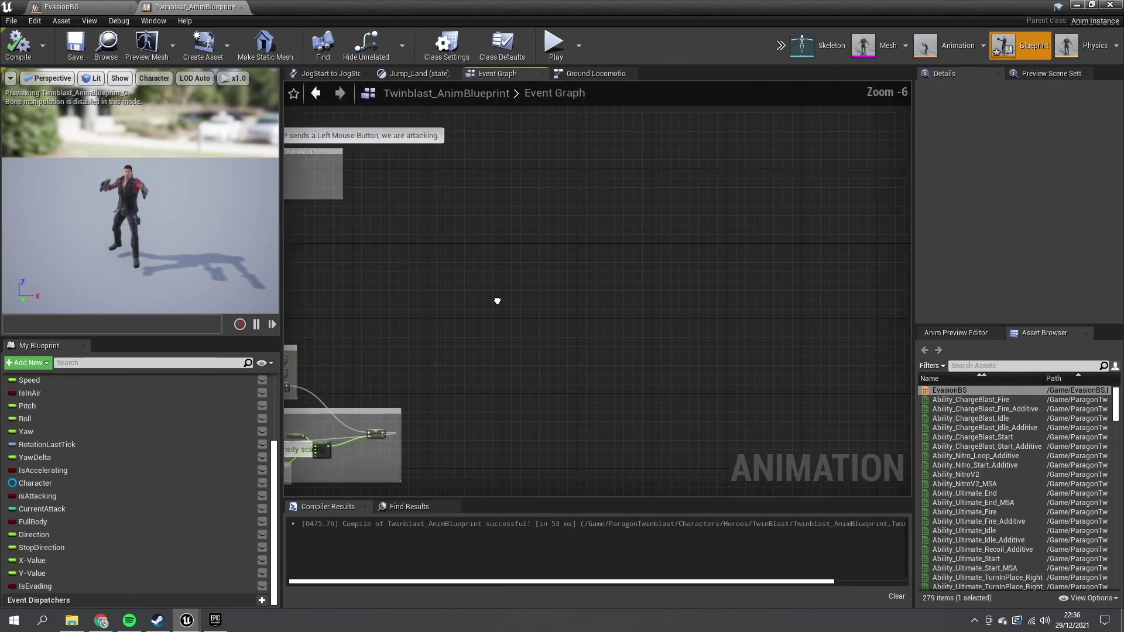
{"action": "right_click", "coordinate": [523, 274]}
{"action": "type", "text": "reset"}
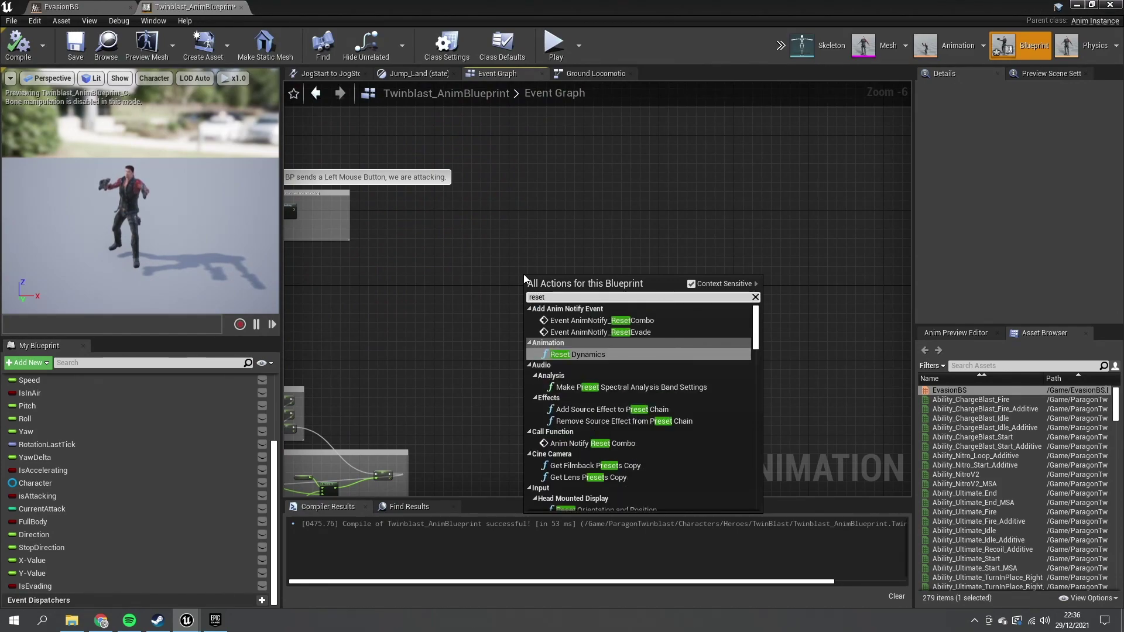
{"action": "left_click", "coordinate": [641, 332]}
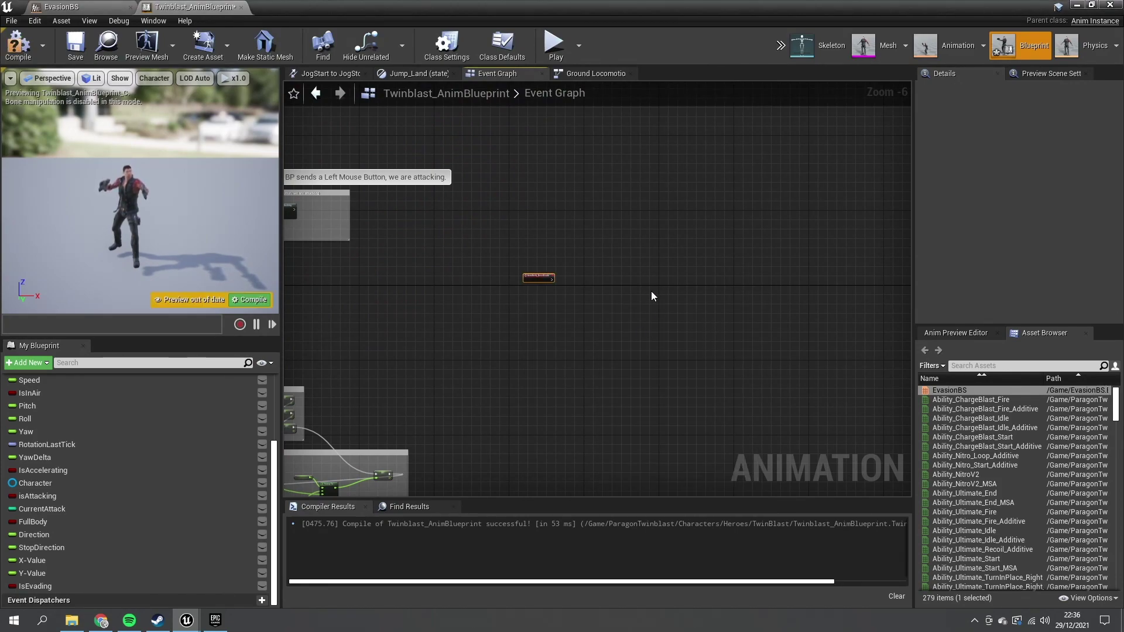
- Connect a SET IsEvading node, left unchecked, to the AnimNotify_ResetEvade event, and compile and save the blueprint
{"action": "scroll", "coordinate": [565, 299], "scroll_direction": "up", "scroll_amount": 4}
{"action": "scroll", "coordinate": [564, 299], "scroll_direction": "up", "scroll_amount": 2}
{"action": "left_click_drag", "start_coordinate": [457, 234], "coordinate": [493, 240]}
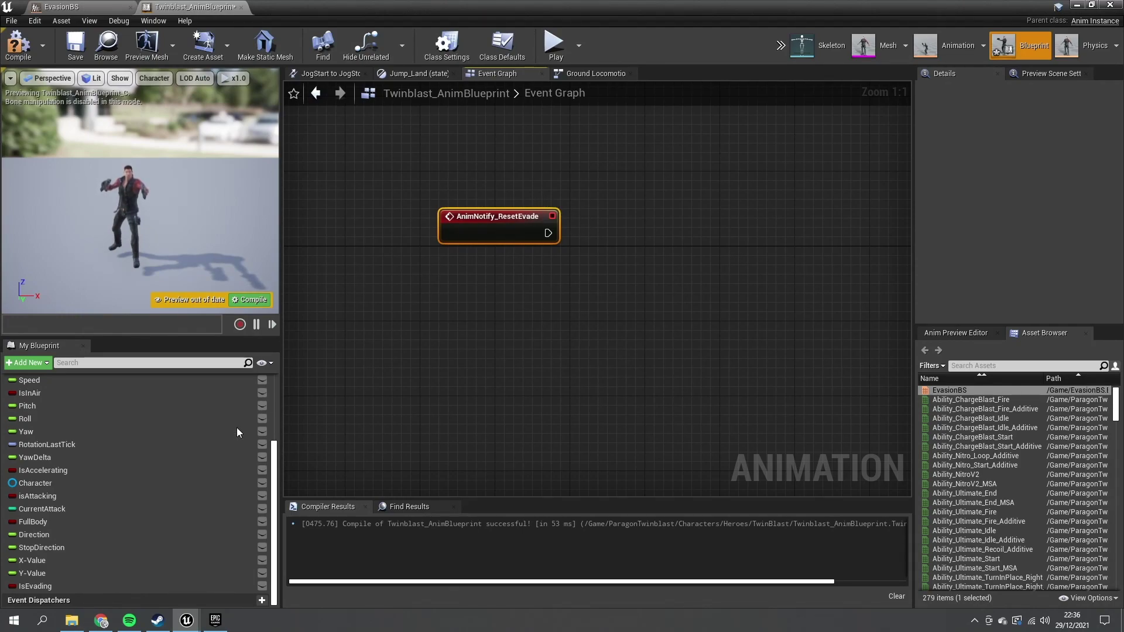
{"action": "left_click_drag", "start_coordinate": [34, 586], "coordinate": [654, 233]}
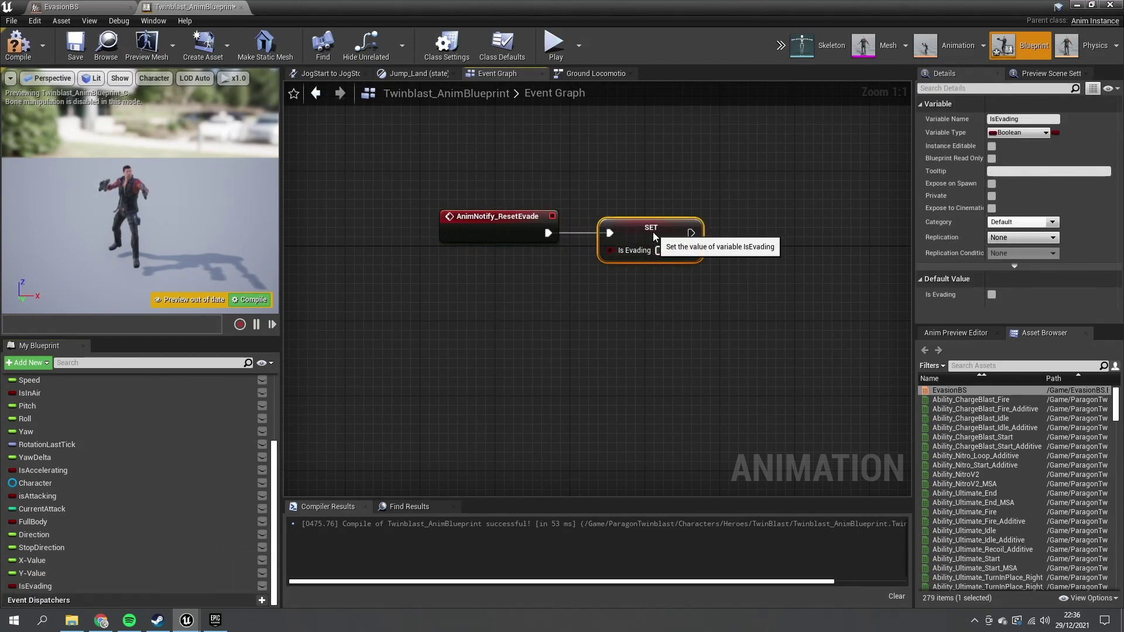
{"action": "left_click", "coordinate": [19, 43]}
{"action": "left_click", "coordinate": [82, 55]}
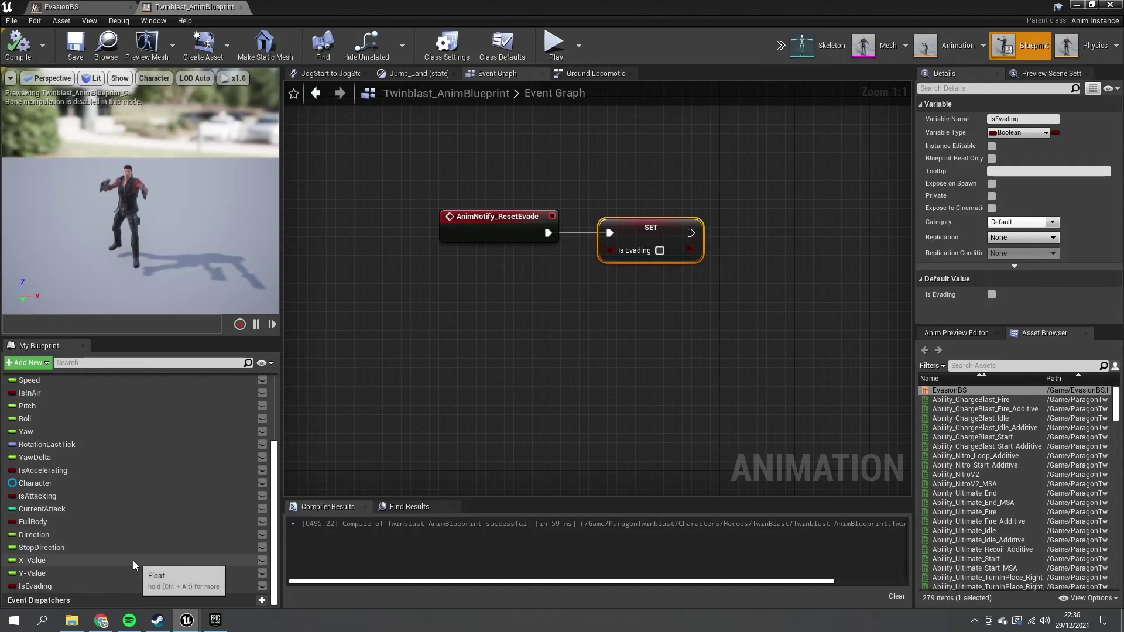
- Create a new function named StartEvade in the animation blueprint
{"action": "scroll", "coordinate": [119, 563], "scroll_direction": "up", "scroll_amount": 5}
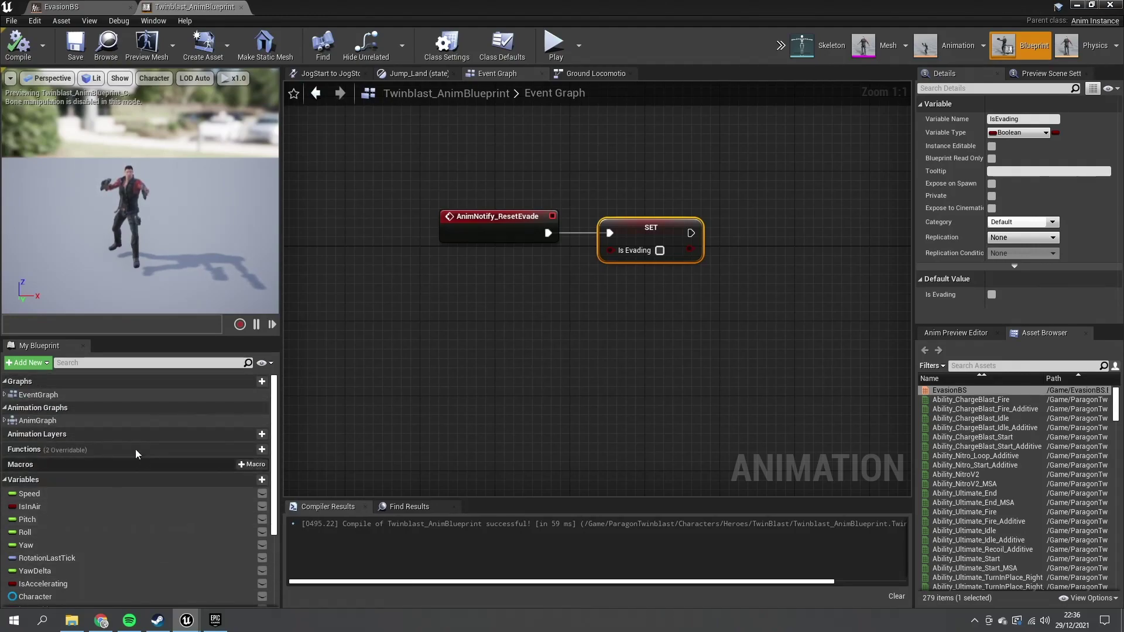
{"action": "left_click", "coordinate": [251, 450]}
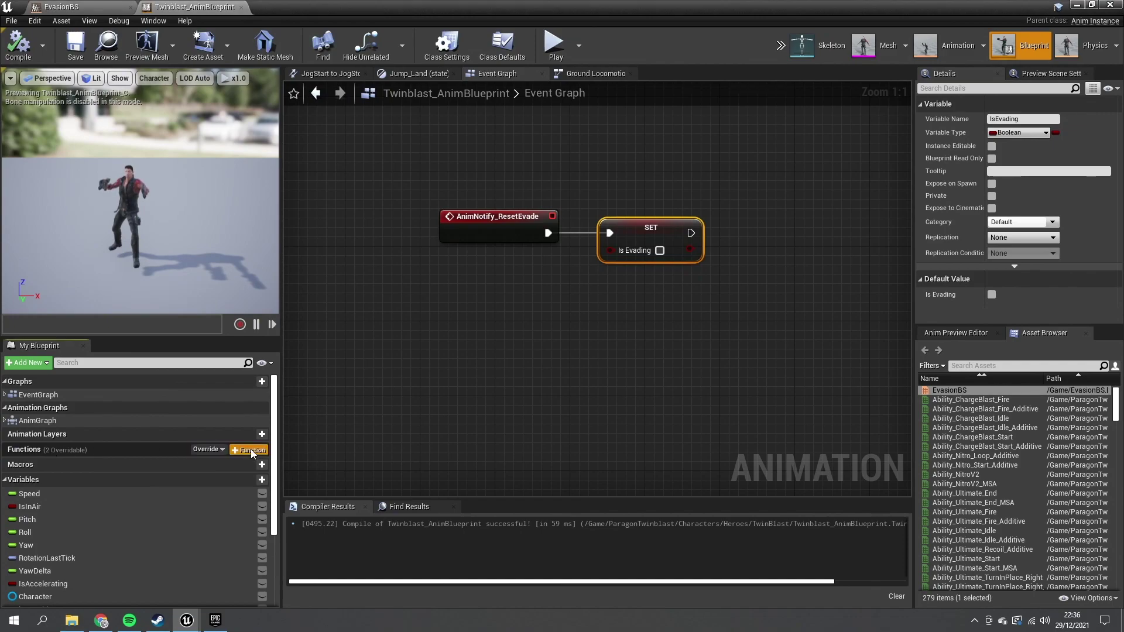
{"action": "type", "text": "S"}
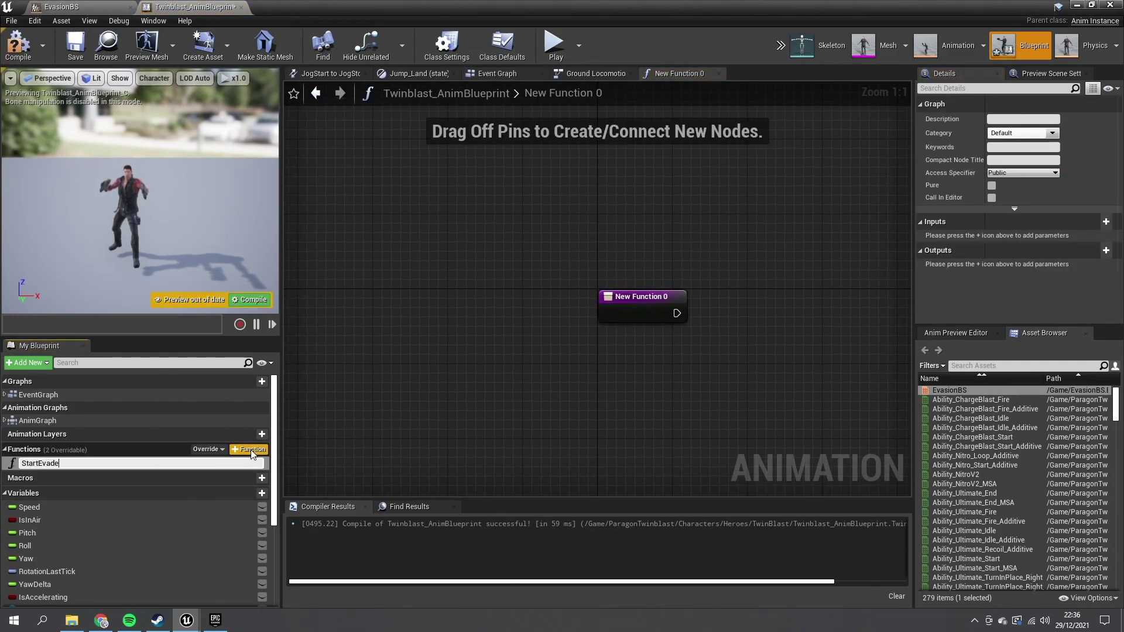
{"action": "type", "text": "tartEvade"}
{"action": "key", "text": "Return"}
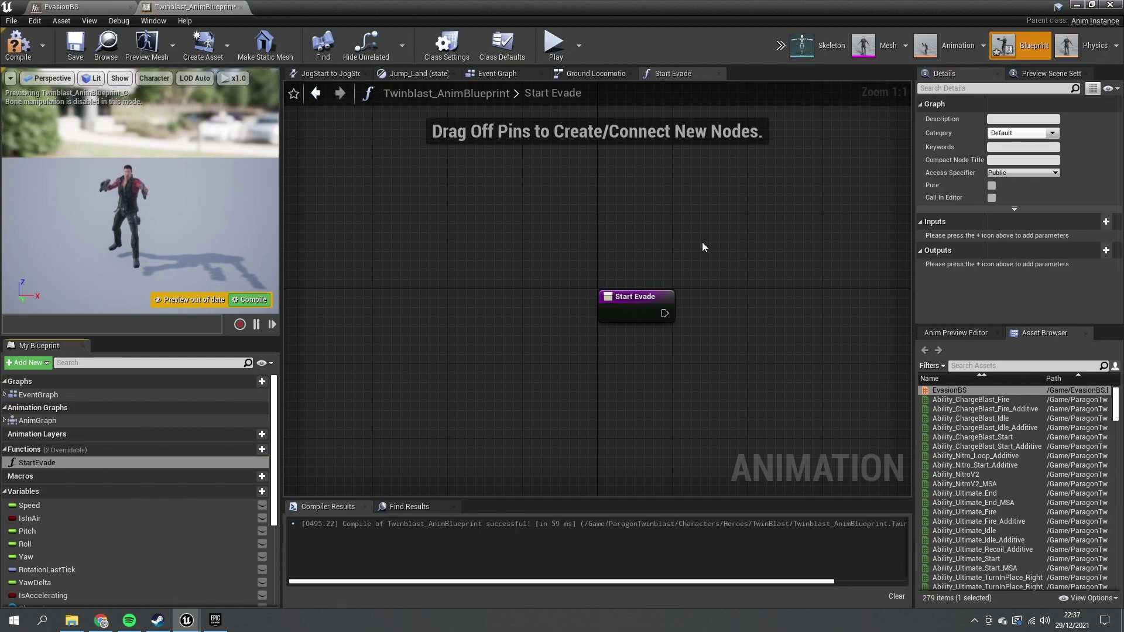
- Add two Float input parameters named X and Y to the Start Evade function
{"action": "left_click", "coordinate": [633, 310]}
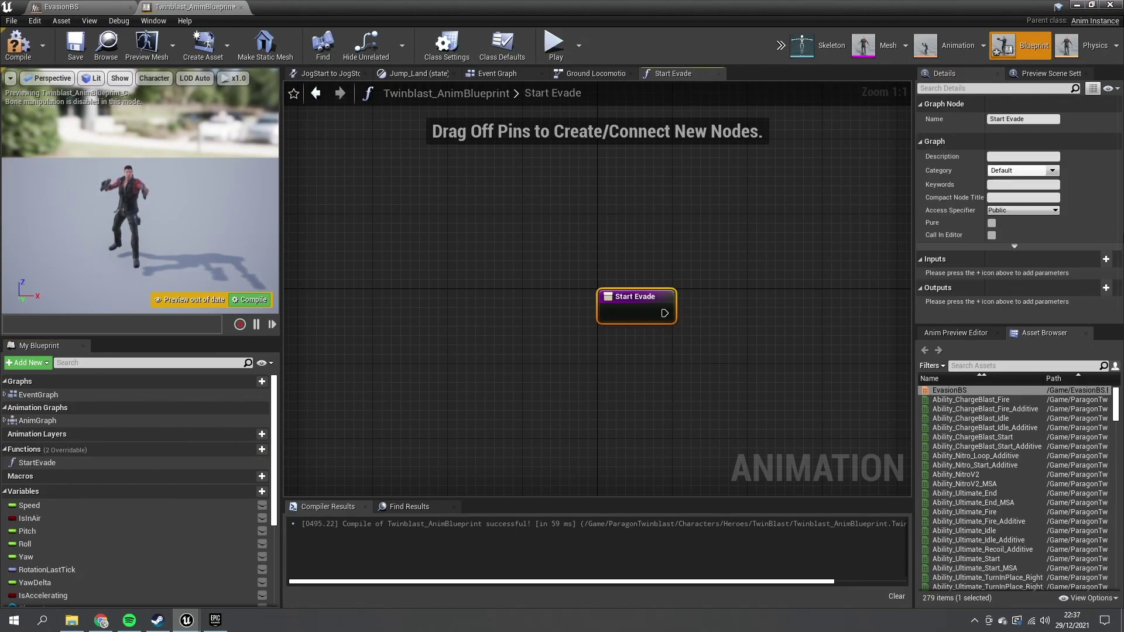
{"action": "left_click", "coordinate": [1106, 259]}
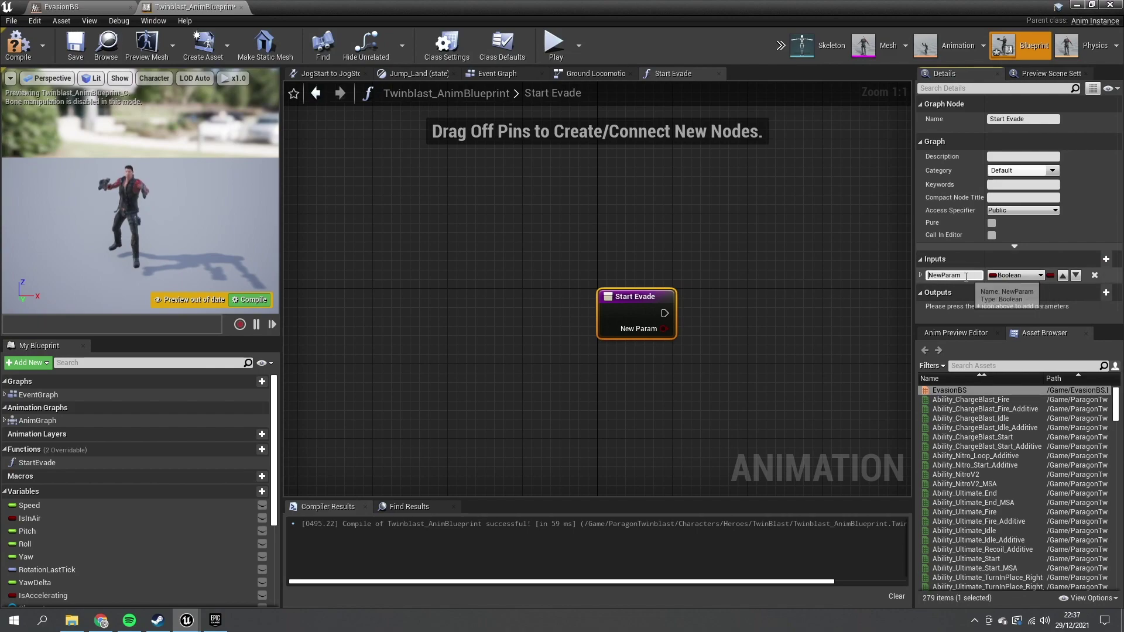
{"action": "type", "text": "X"}
{"action": "key", "text": "Return"}
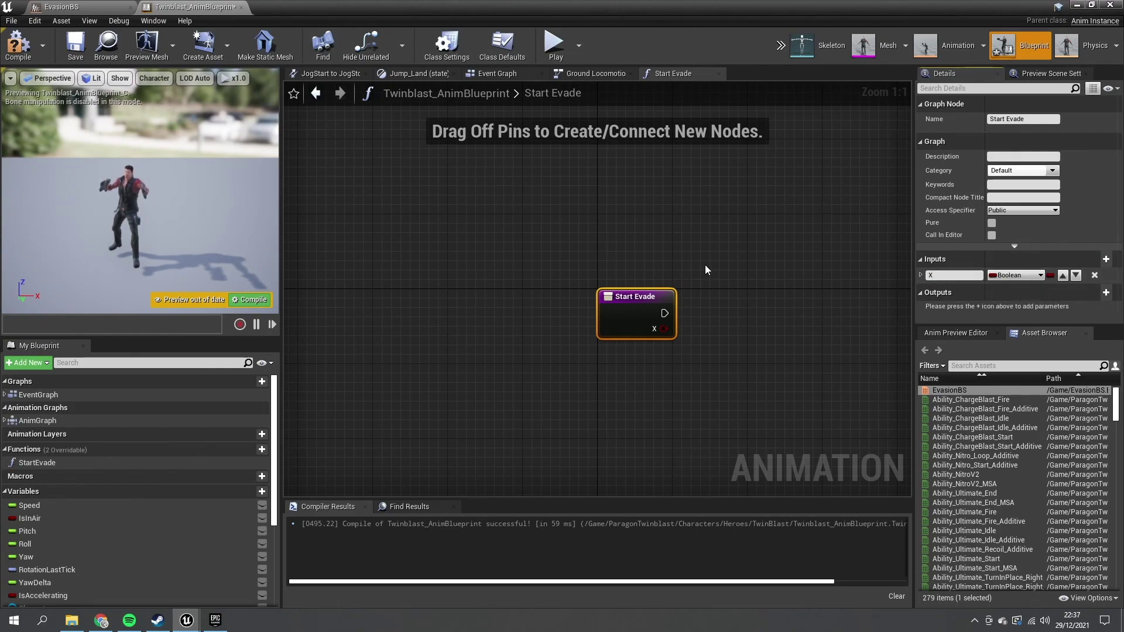
{"action": "left_click", "coordinate": [1014, 276]}
{"action": "left_click", "coordinate": [925, 351]}
{"action": "left_click", "coordinate": [1106, 259]}
{"action": "left_click", "coordinate": [956, 291]}
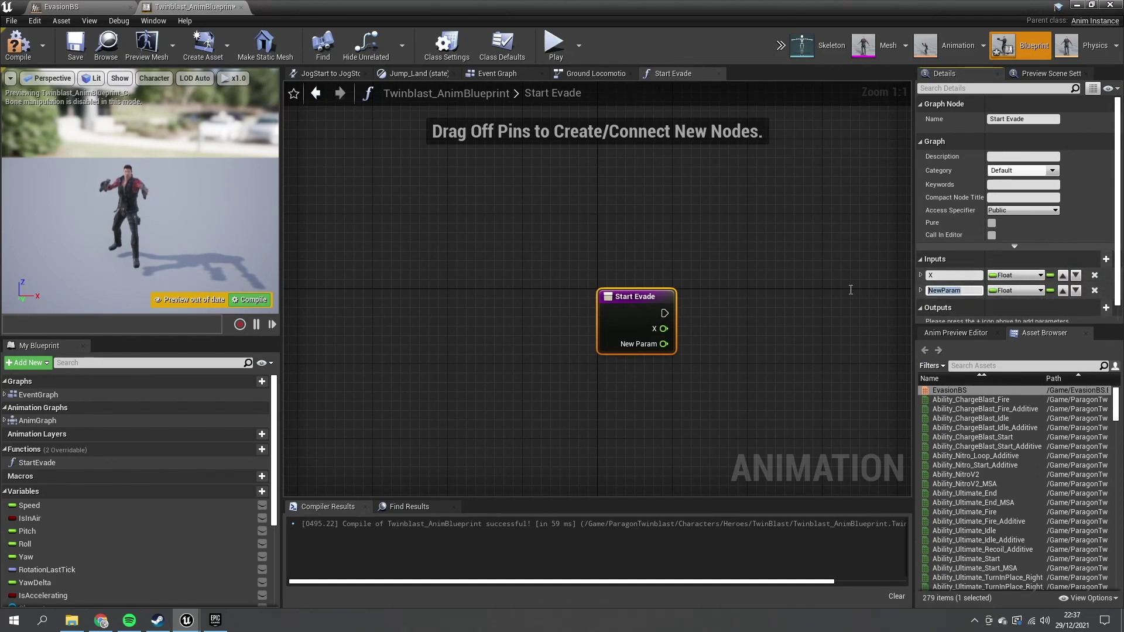
{"action": "type", "text": "Y"}
{"action": "key", "text": "Return"}
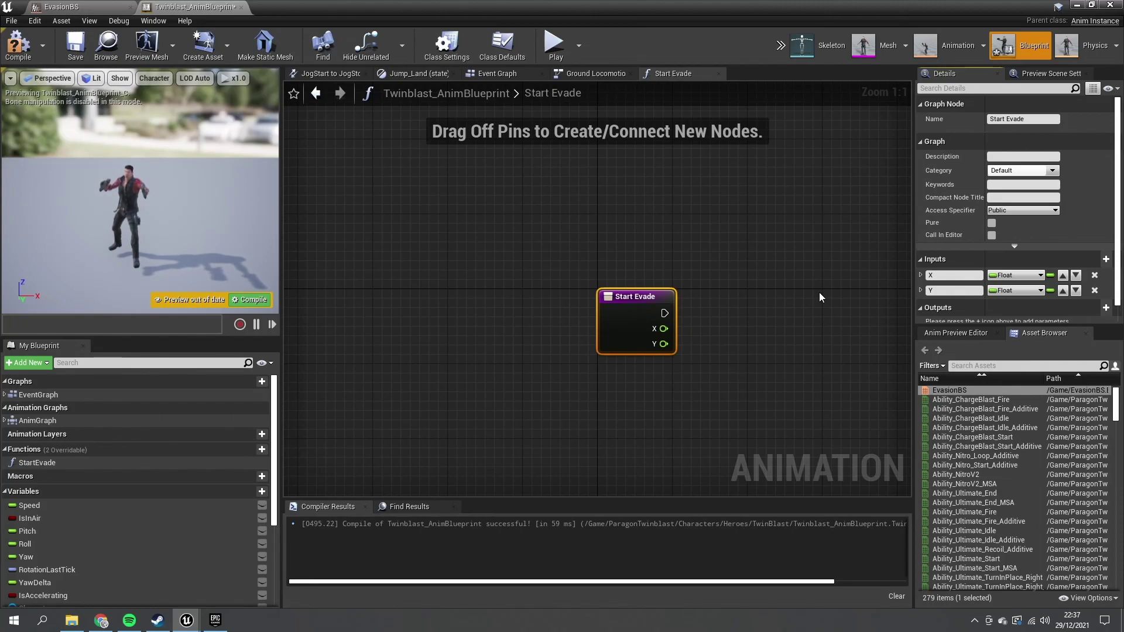
- Chain SET nodes for X-Value and Y-Value after Start Evade, fed by its X and Y inputs
{"action": "right_click_drag", "start_coordinate": [668, 349], "coordinate": [504, 354]}
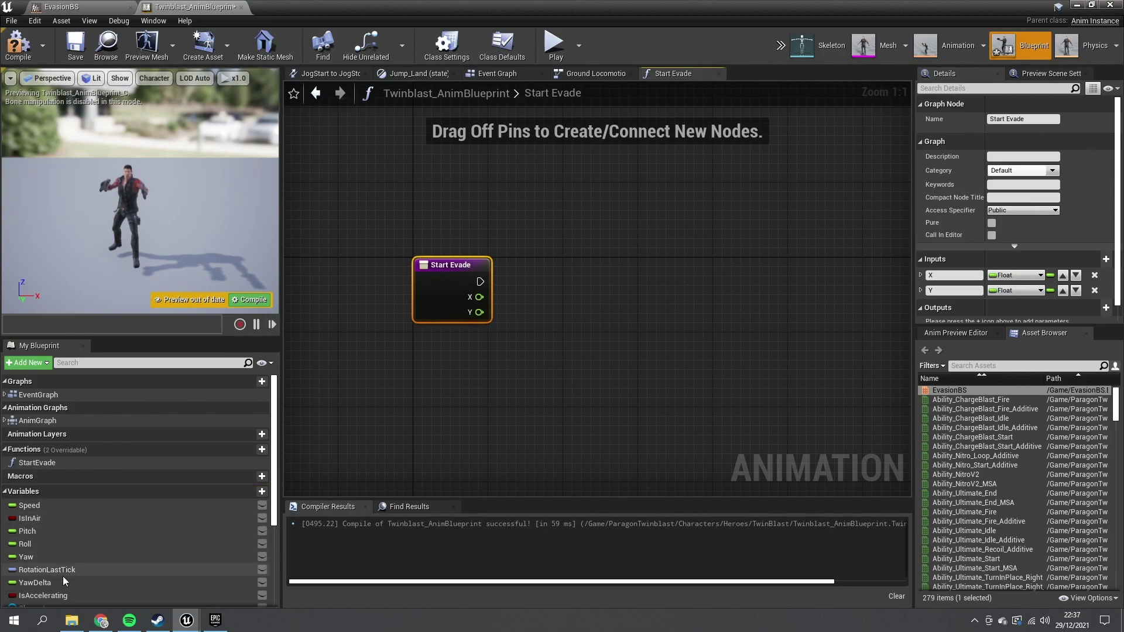
{"action": "scroll", "coordinate": [62, 576], "scroll_direction": "down", "scroll_amount": 5}
{"action": "left_click_drag", "start_coordinate": [57, 546], "coordinate": [480, 299]}
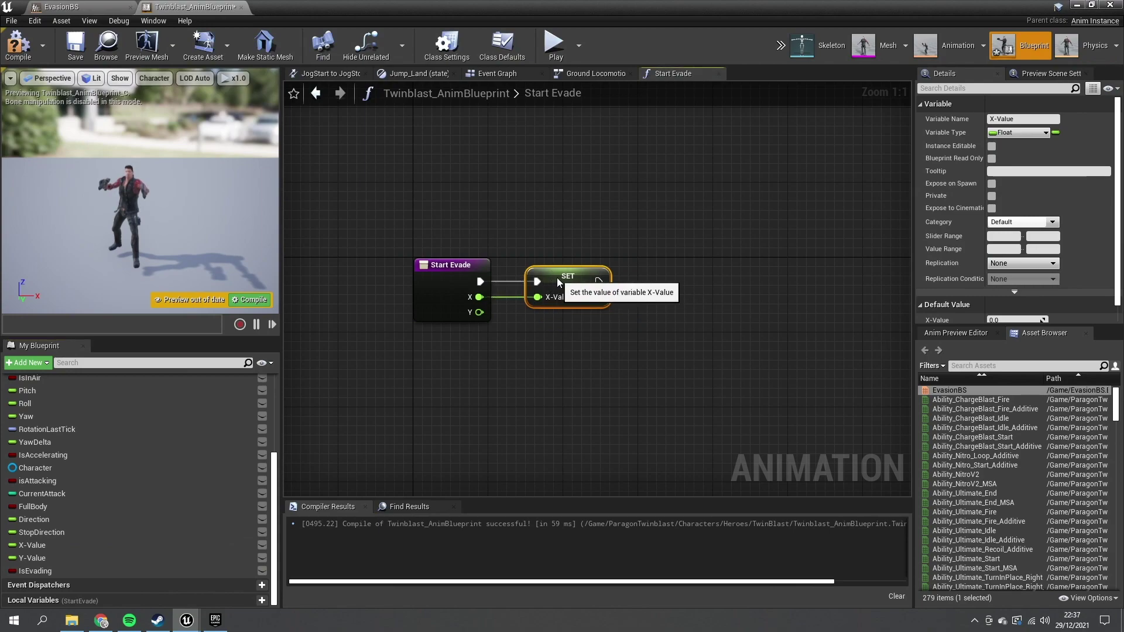
{"action": "left_click_drag", "start_coordinate": [33, 558], "coordinate": [479, 313]}
{"action": "left_click_drag", "start_coordinate": [564, 327], "coordinate": [597, 281]}
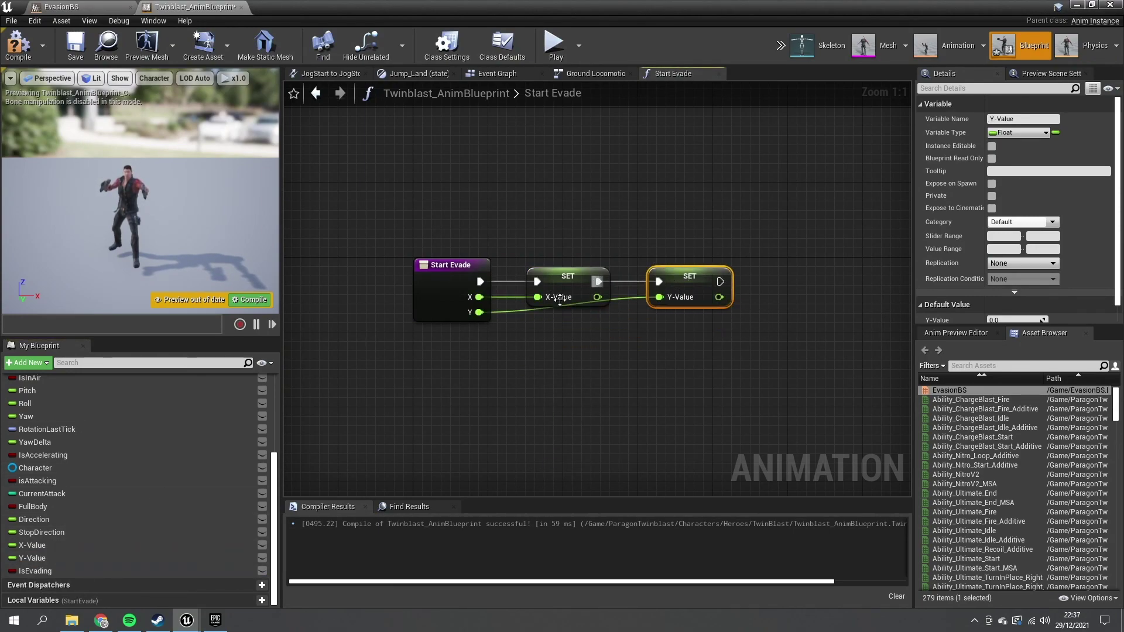
- Append a SET IsEvading node with its value checked to the Start Evade chain, and compile and save
{"action": "left_click_drag", "start_coordinate": [34, 570], "coordinate": [720, 281]}
{"action": "left_click_drag", "start_coordinate": [833, 301], "coordinate": [823, 278]}
{"action": "left_click", "coordinate": [840, 299]}
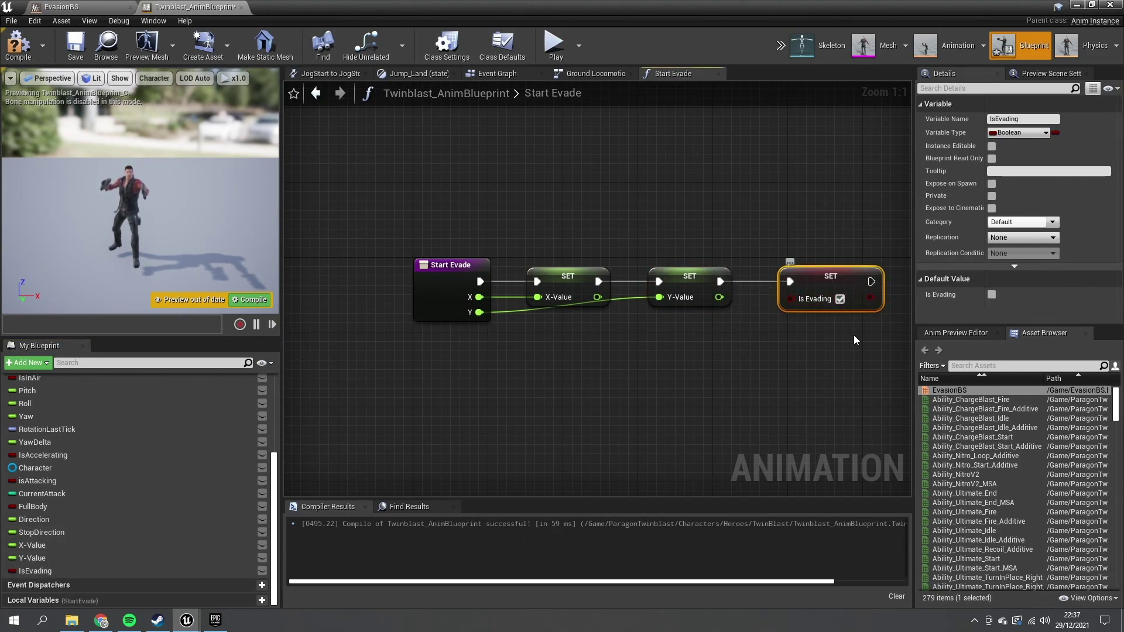
{"action": "left_click", "coordinate": [18, 44]}
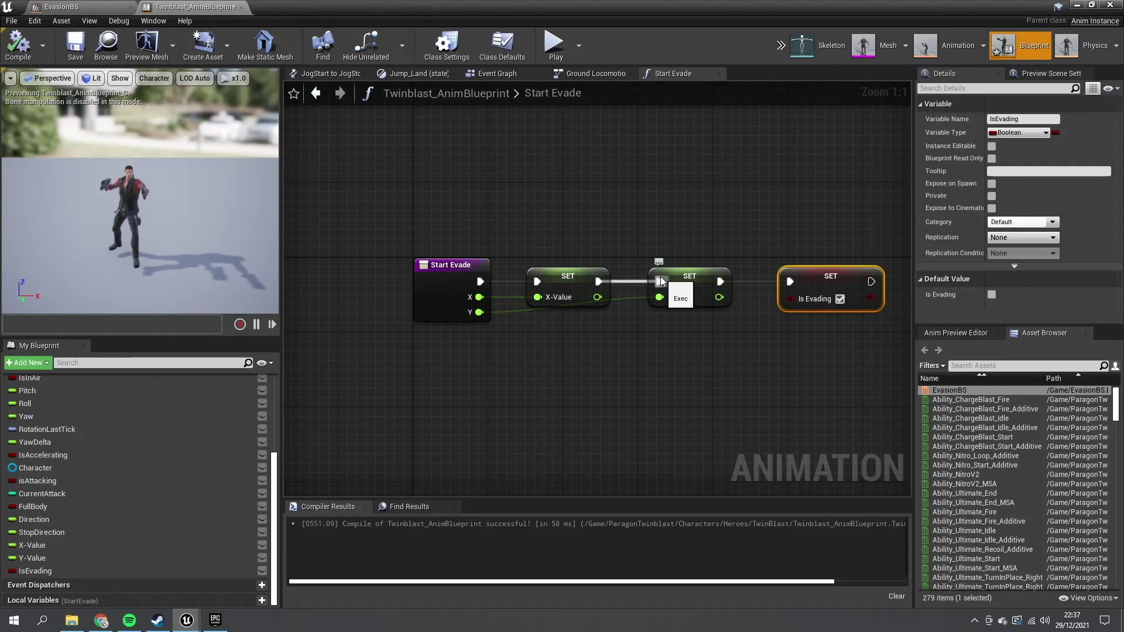
{"action": "left_click", "coordinate": [75, 44]}
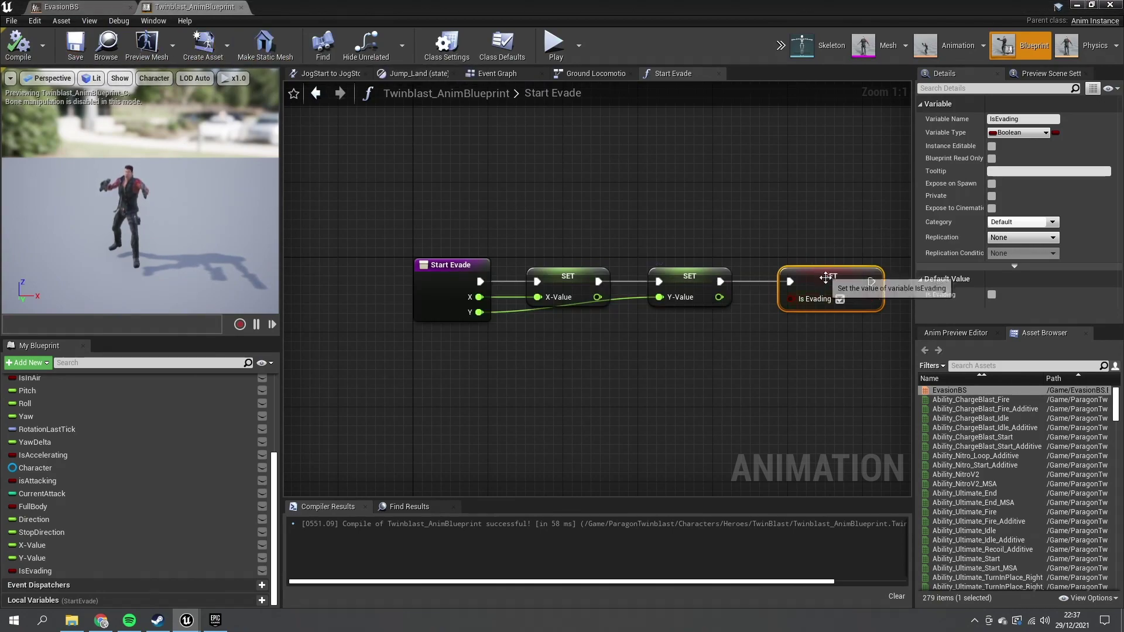
- Switch to the level editor and open the TwinblastPlayerCharacter actor's blueprint on an empty area of its Event Graph
{"action": "right_click_drag", "start_coordinate": [769, 360], "coordinate": [695, 340]}
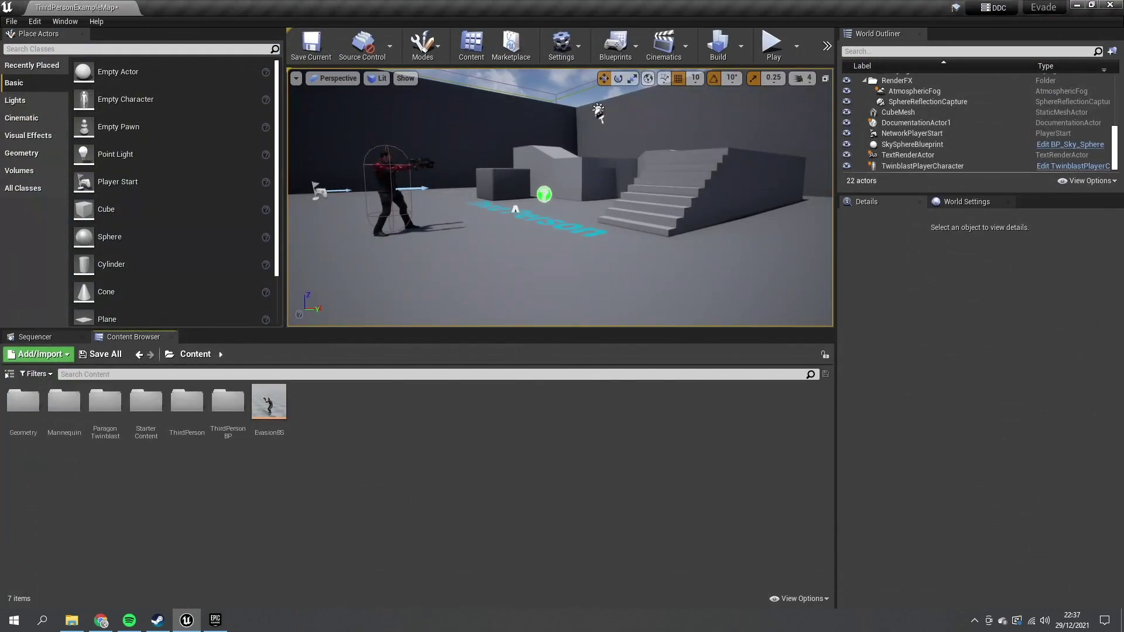
{"action": "left_click", "coordinate": [1007, 166]}
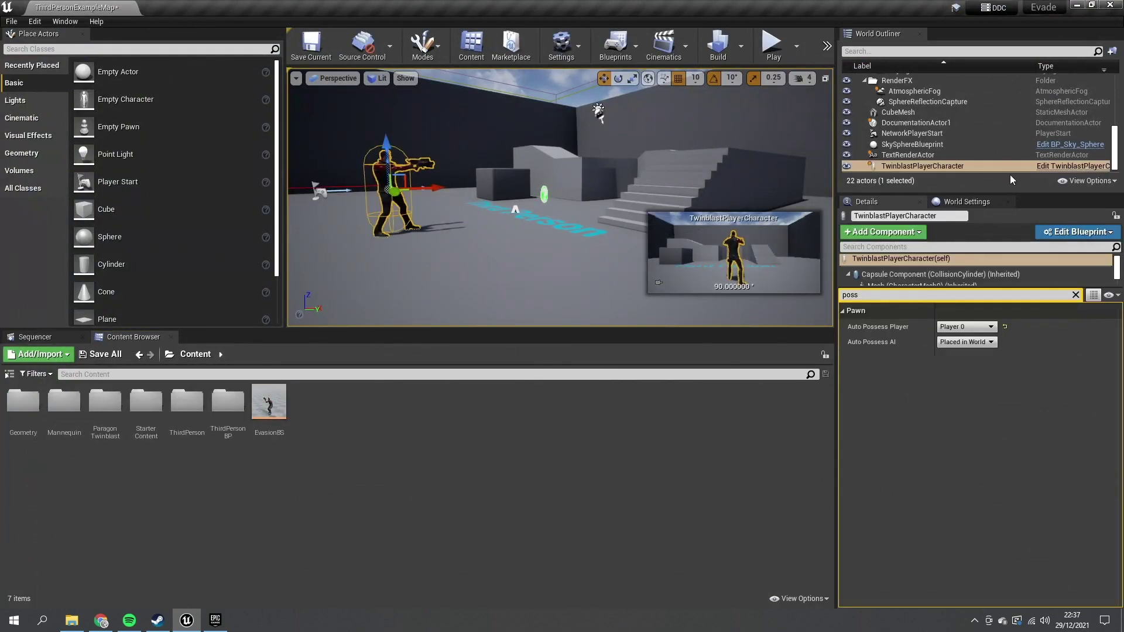
{"action": "left_click", "coordinate": [1048, 166]}
{"action": "right_click_drag", "start_coordinate": [823, 220], "coordinate": [563, 236]}
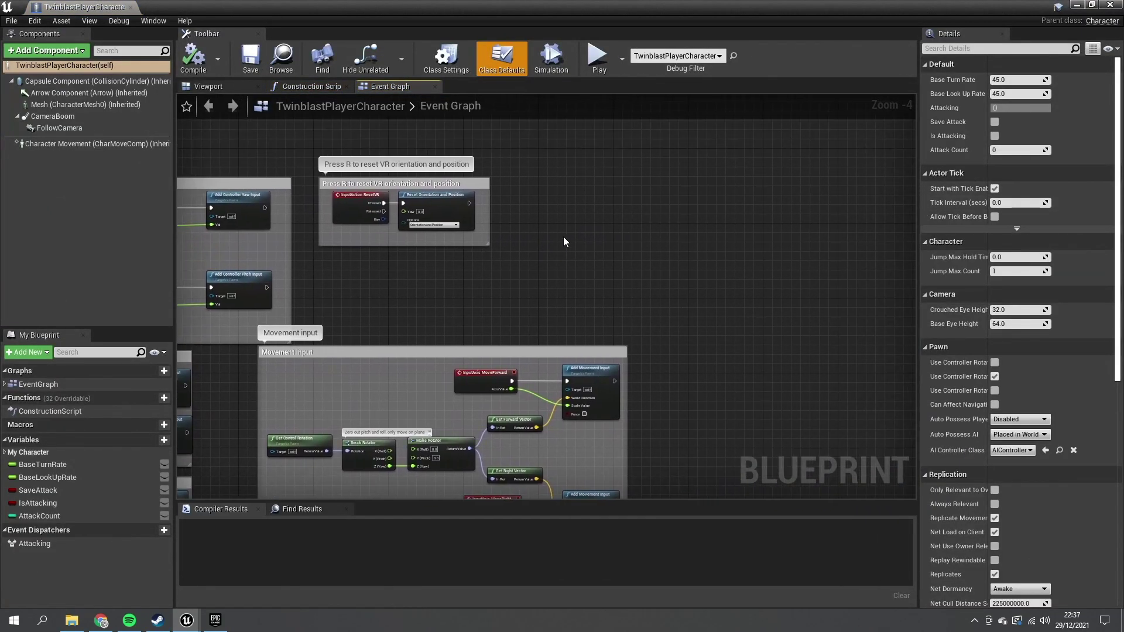
- Open the Engine Input page of the Project Settings
{"action": "left_click", "coordinate": [35, 21]}
{"action": "left_click", "coordinate": [63, 162]}
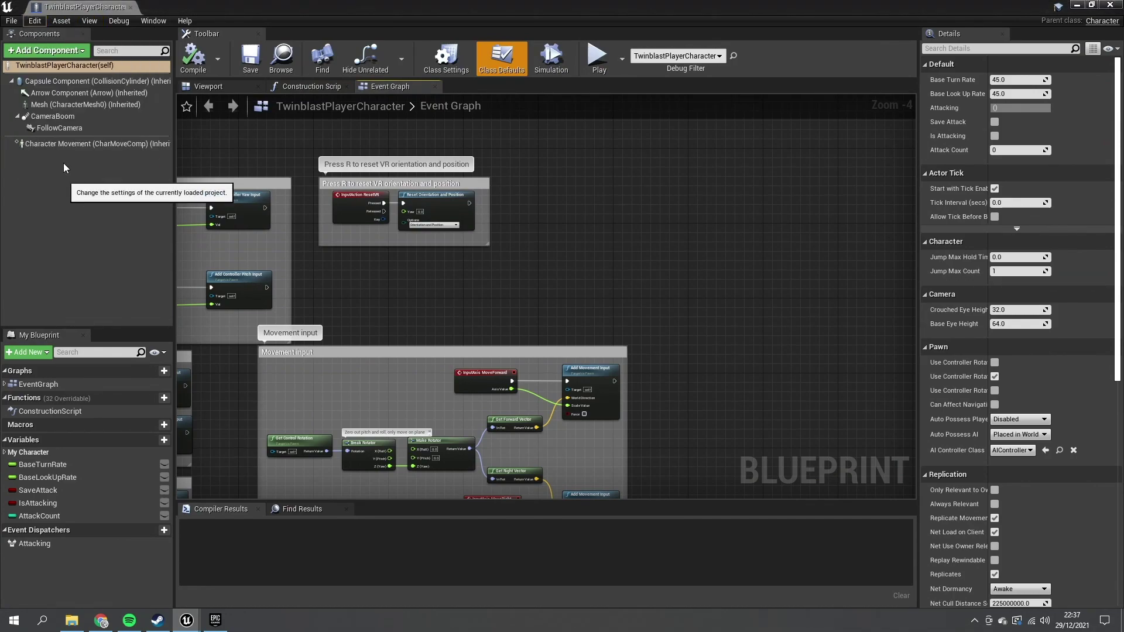
{"action": "double_click", "coordinate": [293, 133]}
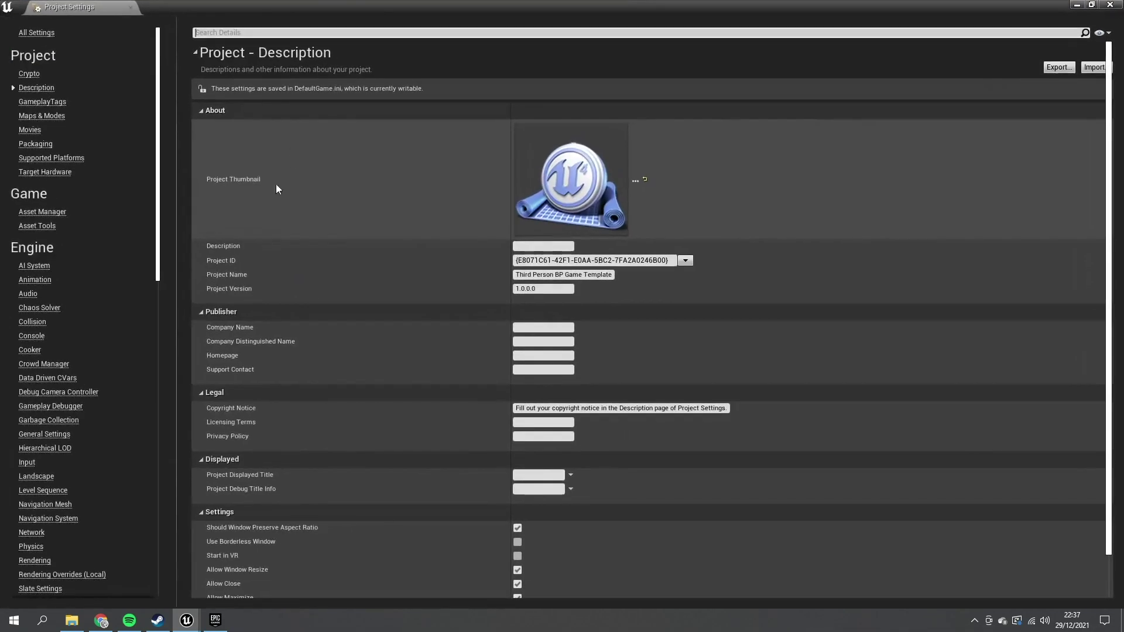
{"action": "left_click", "coordinate": [27, 463]}
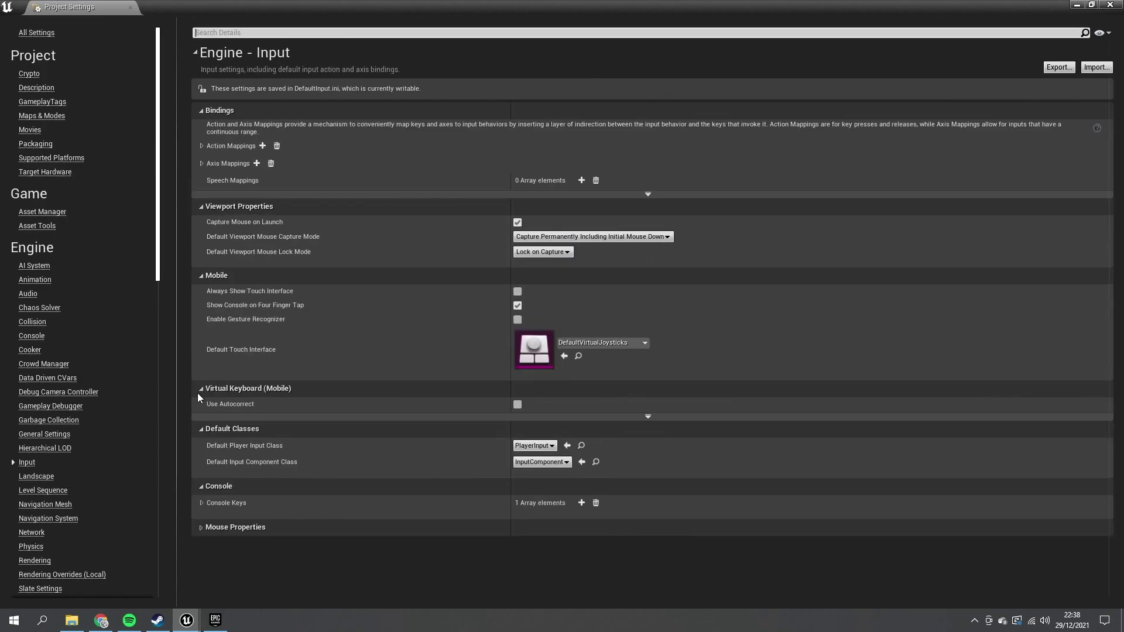
- Add an action mapping named Evade and bind it to Gamepad Face Button Right
{"action": "left_click", "coordinate": [200, 146]}
{"action": "left_click", "coordinate": [262, 146]}
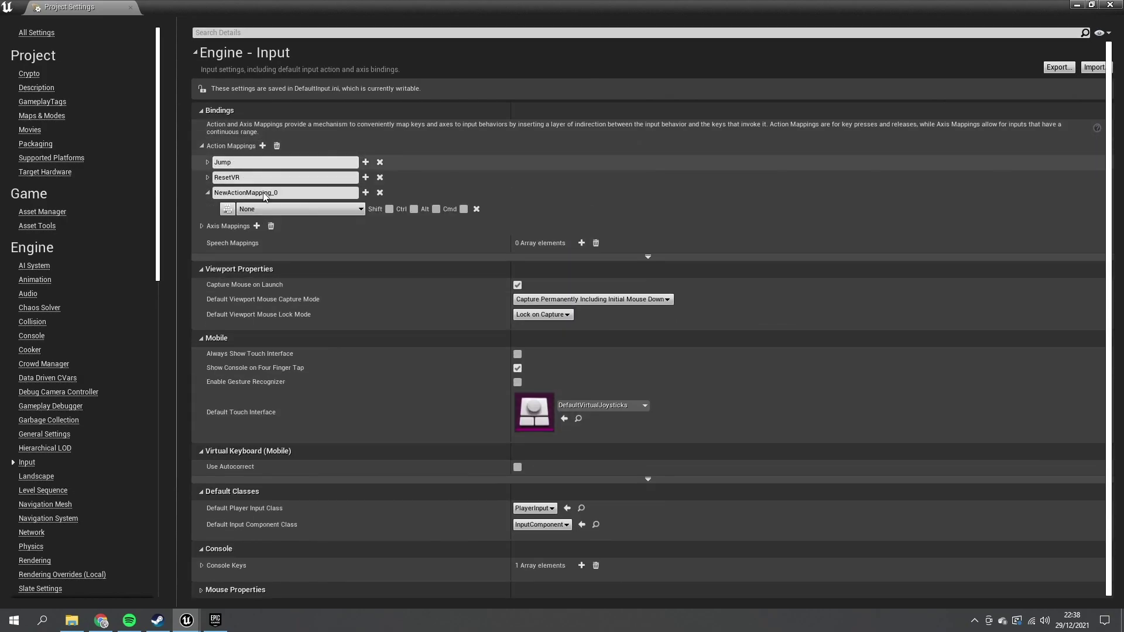
{"action": "type", "text": "Evade"}
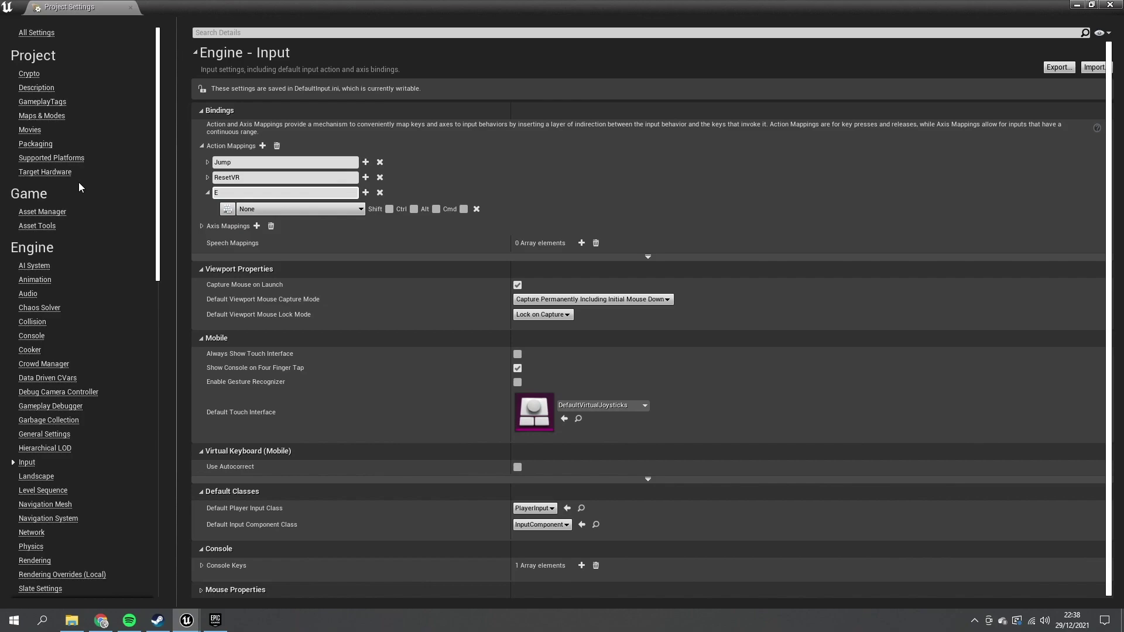
{"action": "key", "text": "Return"}
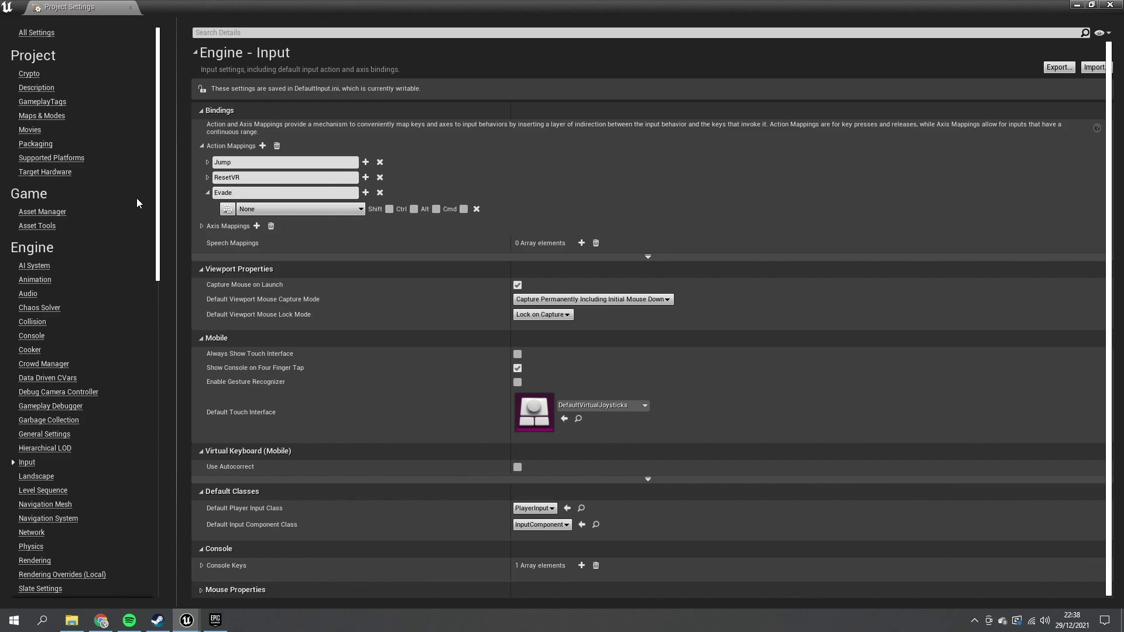
{"action": "left_click", "coordinate": [227, 209]}
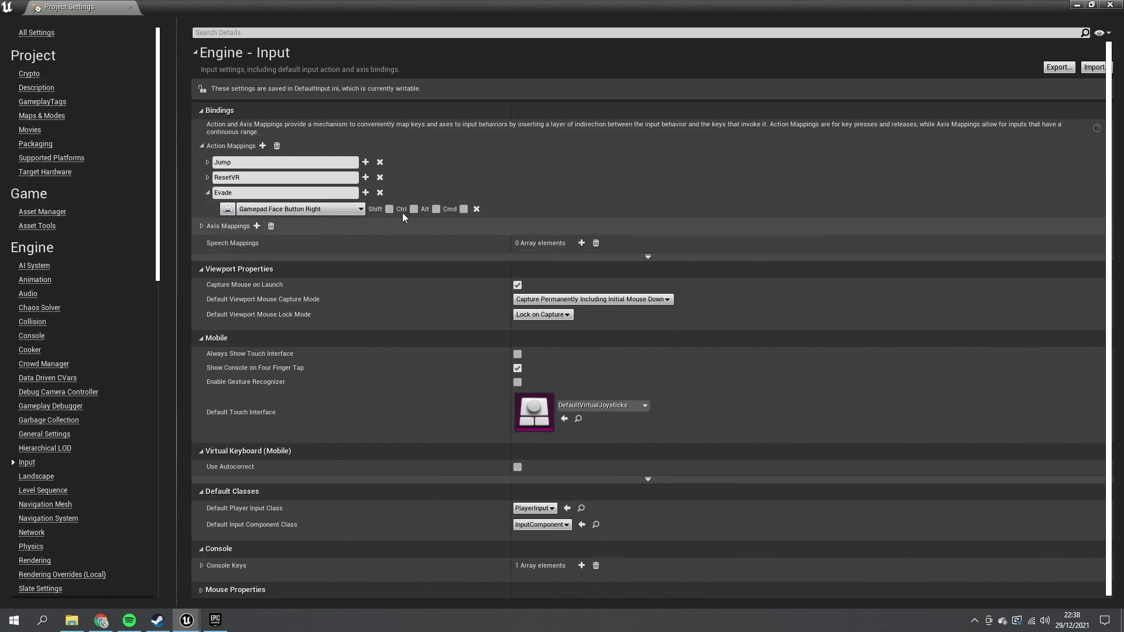
- Close the Project Settings and add an InputAction Evade event on an empty area of the character blueprint's Event Graph
{"action": "left_click", "coordinate": [1110, 4]}
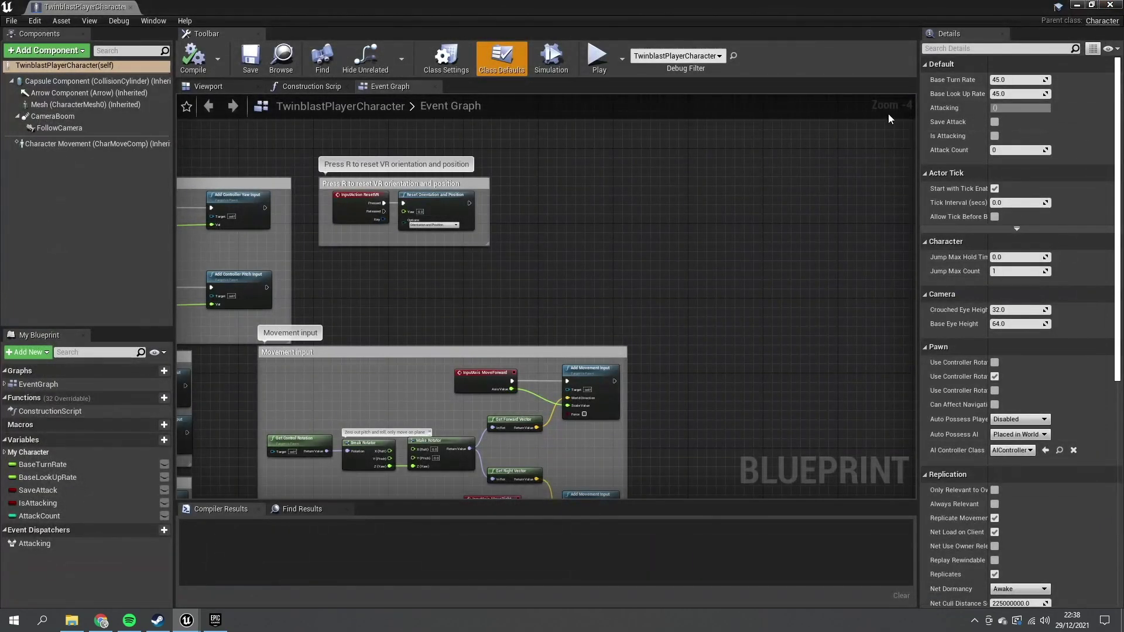
{"action": "right_click_drag", "start_coordinate": [675, 246], "coordinate": [504, 231]}
{"action": "right_click", "coordinate": [502, 231]}
{"action": "type", "text": "evad"}
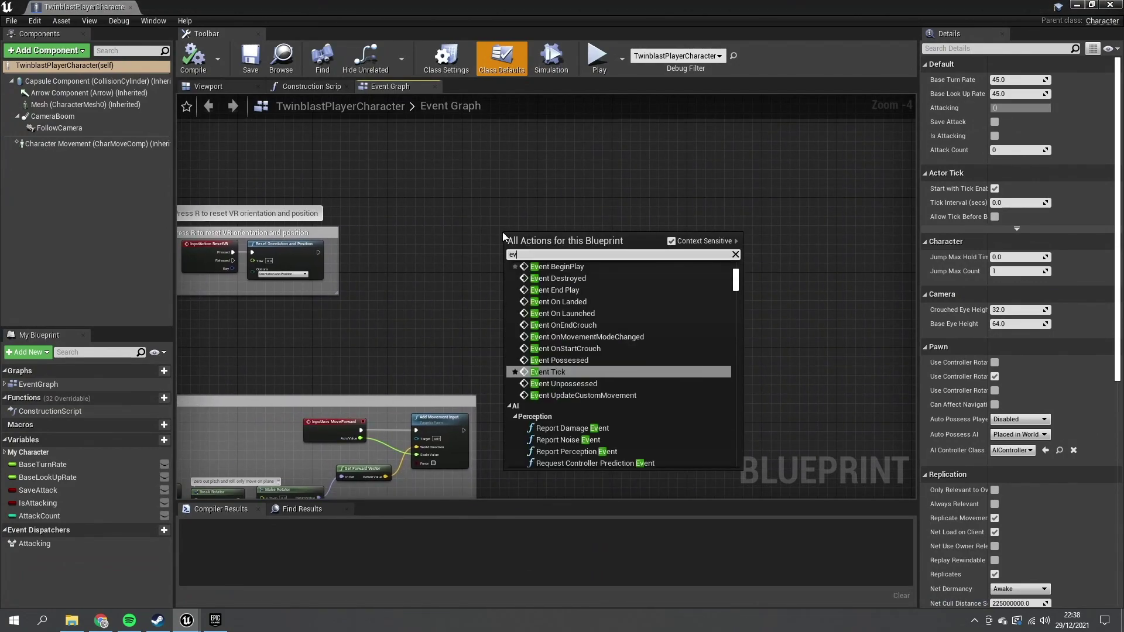
{"action": "key", "text": "Return"}
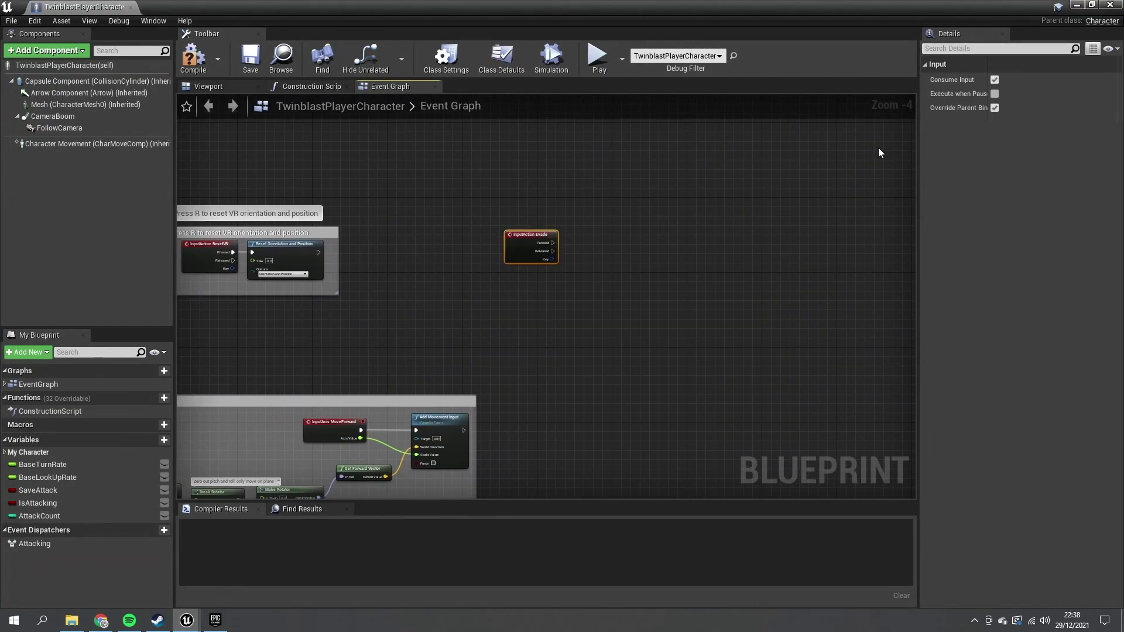
{"action": "scroll", "coordinate": [532, 239], "scroll_direction": "up", "scroll_amount": 4}
{"action": "right_click_drag", "start_coordinate": [518, 214], "coordinate": [398, 227]}
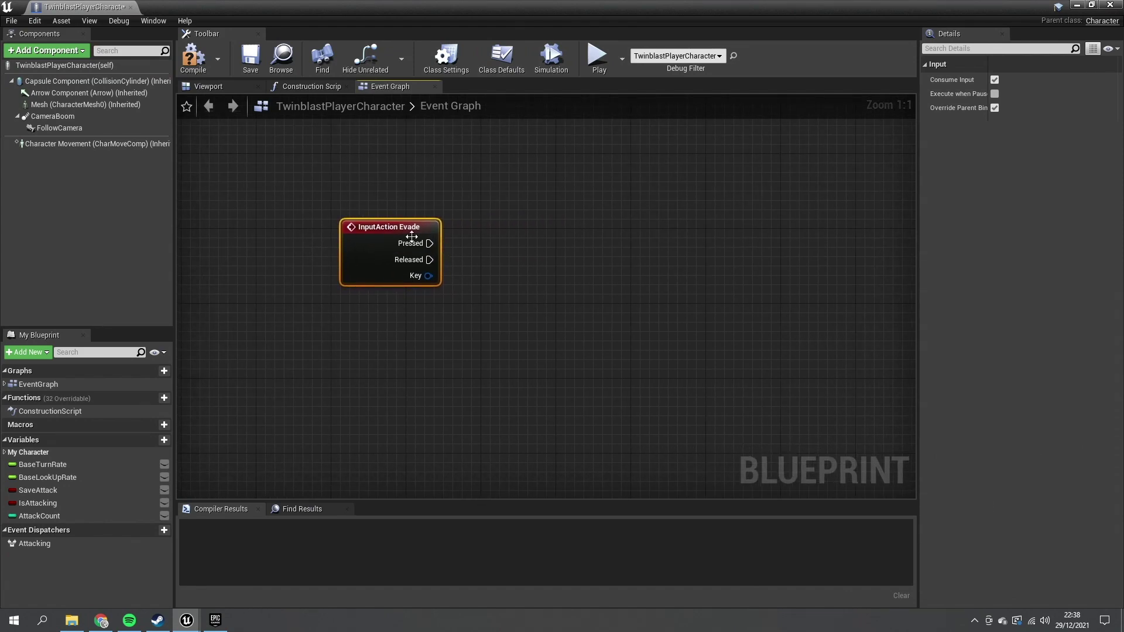
- Place a reference to the character's Mesh below the Evade event and feed it into a Get Anim Instance node
{"action": "left_click_drag", "start_coordinate": [72, 106], "coordinate": [486, 307]}
{"action": "type", "text": "get an"}
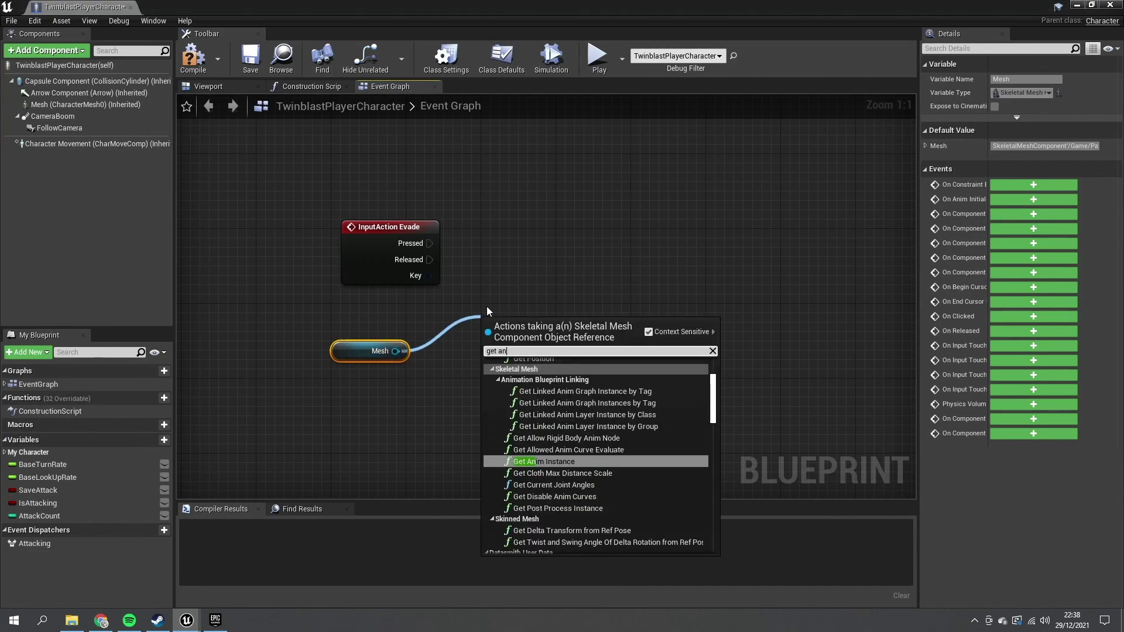
{"action": "type", "text": "imin"}
{"action": "key", "text": "Return"}
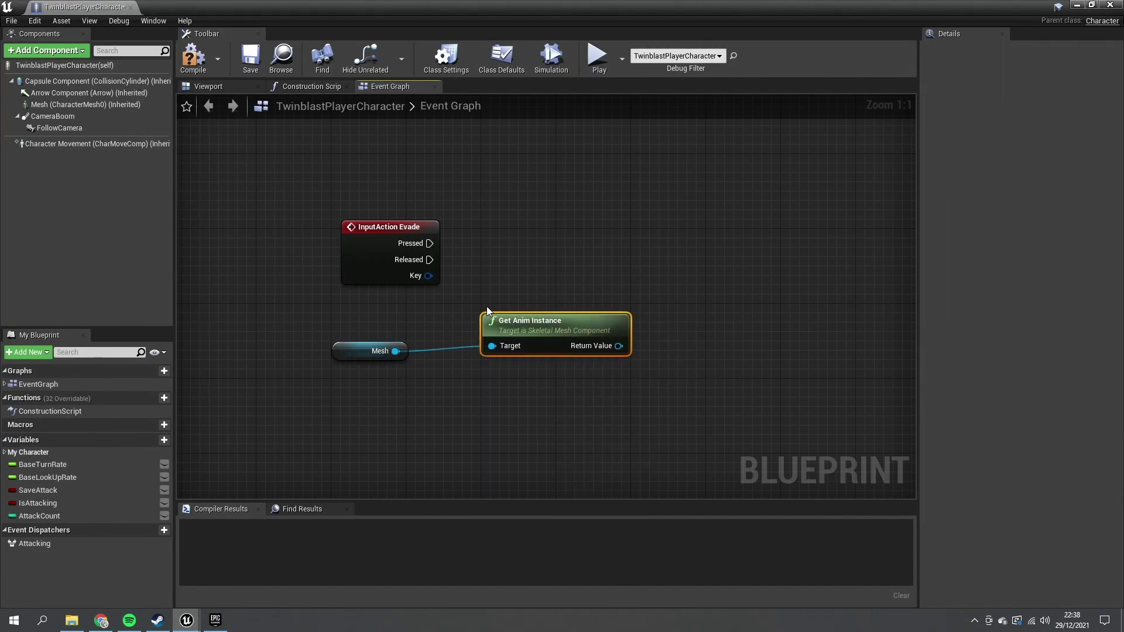
- Cast the anim instance to Twinblast_AnimBlueprint, run the cast from the Evade event's Pressed output and align the node with it
{"action": "left_click_drag", "start_coordinate": [618, 346], "coordinate": [691, 286]}
{"action": "type", "text": "c"}
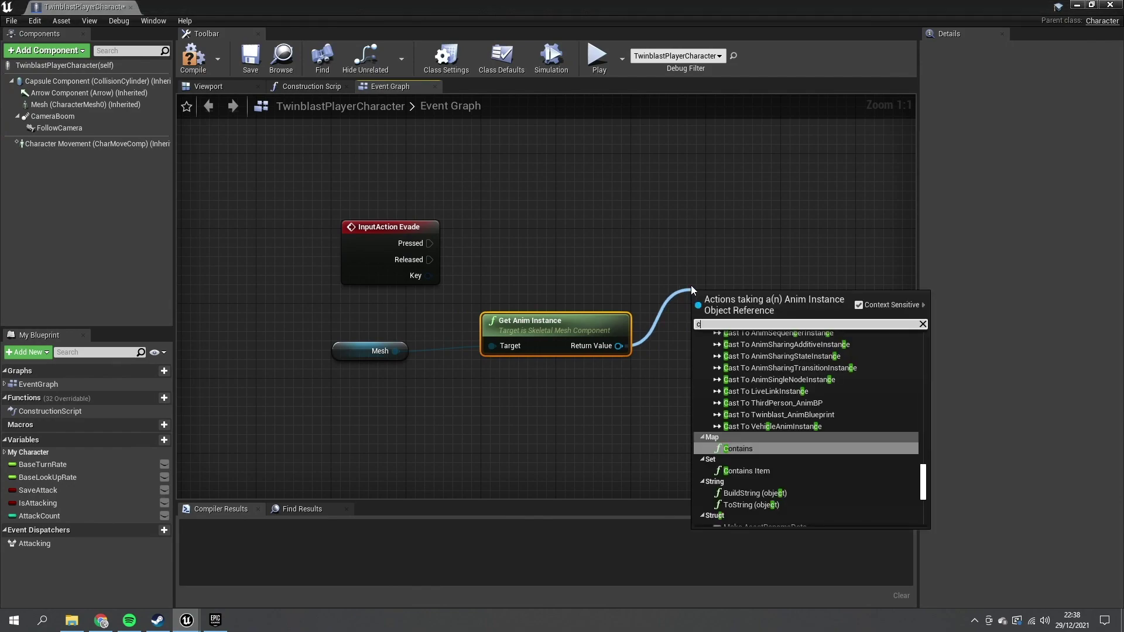
{"action": "type", "text": "ast"}
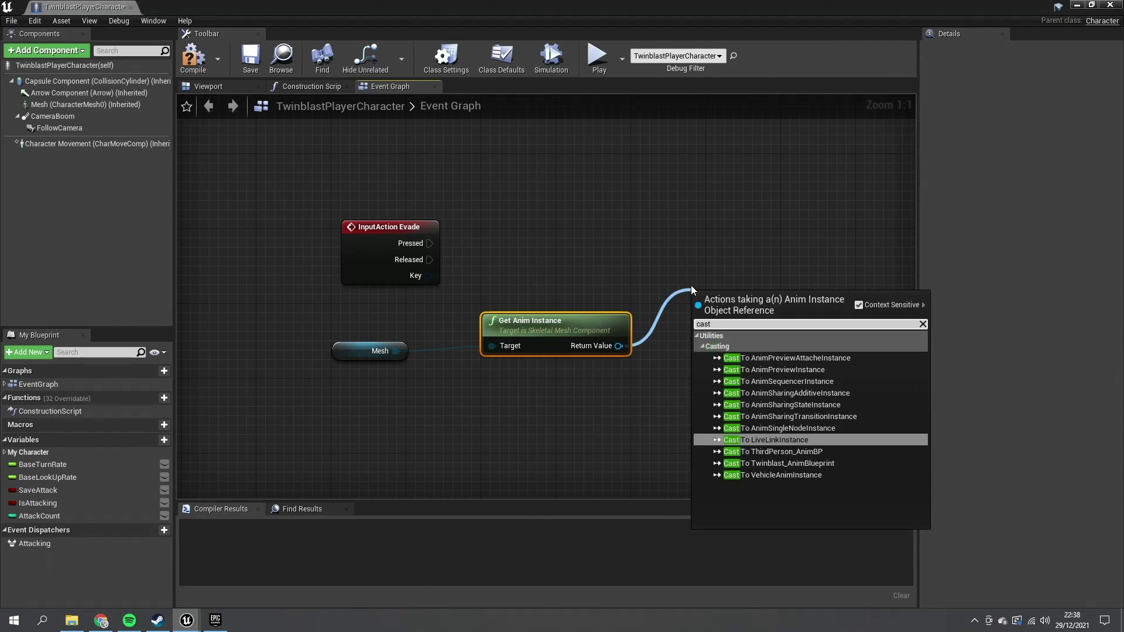
{"action": "left_click", "coordinate": [767, 463]}
{"action": "left_click_drag", "start_coordinate": [763, 321], "coordinate": [430, 243]}
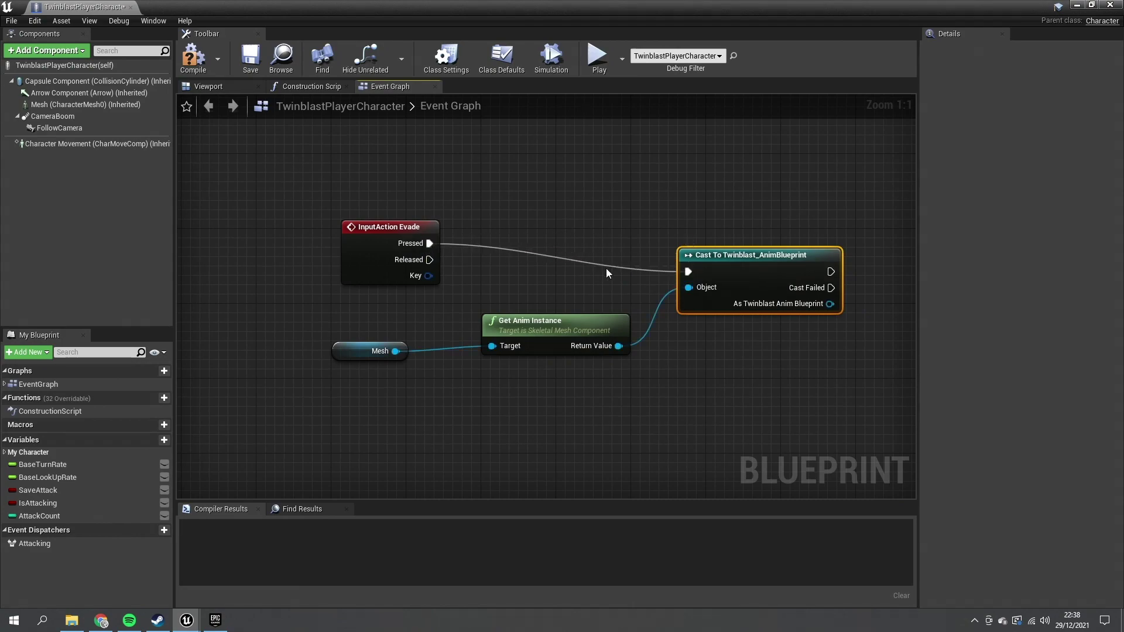
{"action": "left_click_drag", "start_coordinate": [724, 264], "coordinate": [725, 237]}
{"action": "right_click_drag", "start_coordinate": [760, 301], "coordinate": [557, 275]}
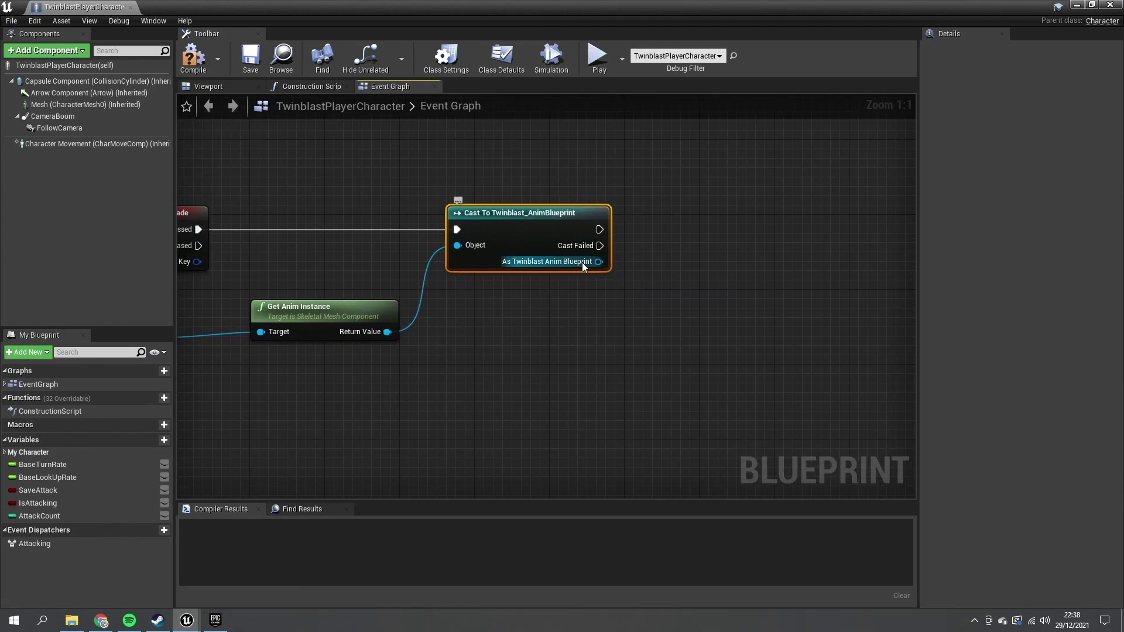
- Call Start Evade on the cast's As Twinblast Anim Blueprint output and position the node beside the cast
{"action": "left_click_drag", "start_coordinate": [599, 262], "coordinate": [689, 251]}
{"action": "type", "text": "started"}
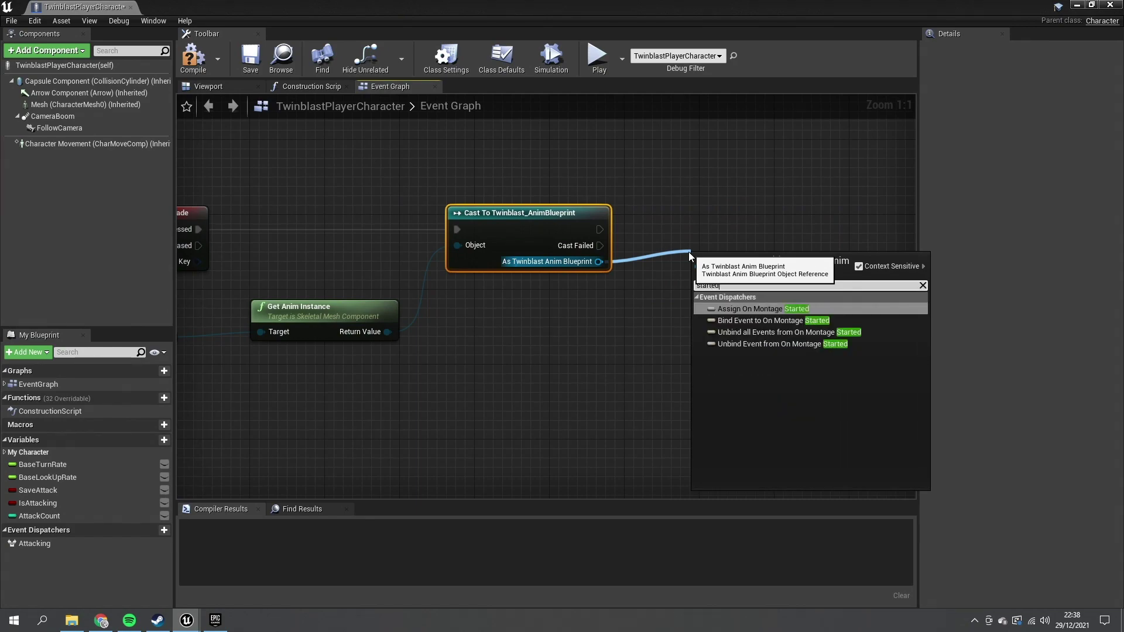
{"action": "key", "text": "BackSpace"}
{"action": "key", "text": "Return"}
{"action": "left_click_drag", "start_coordinate": [750, 246], "coordinate": [777, 253]}
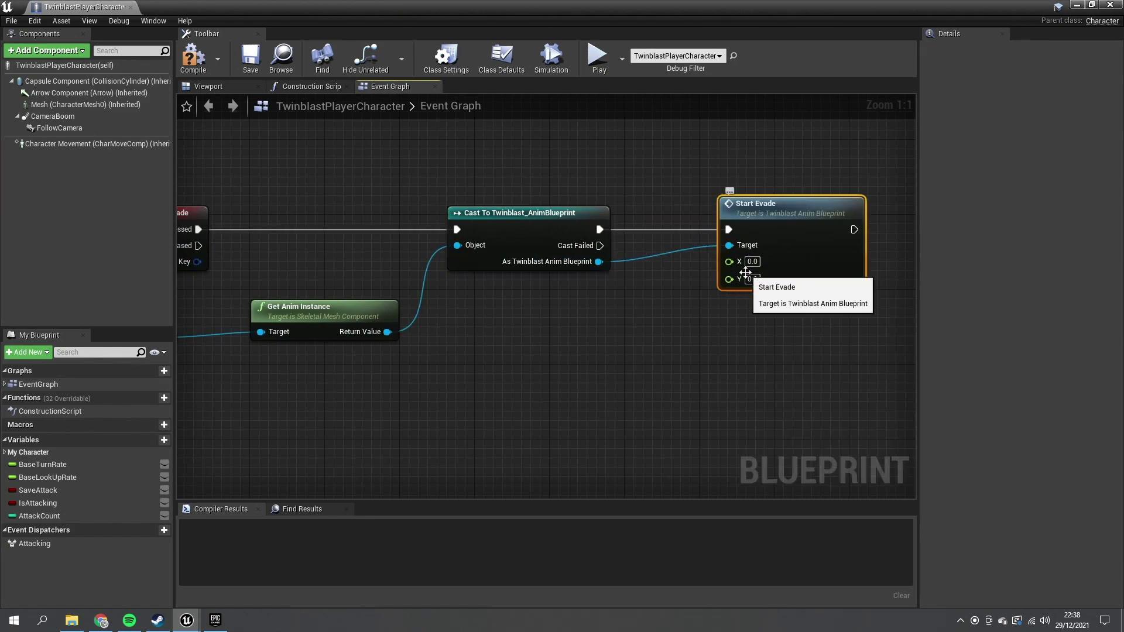
- Add a Get MoveForward axis value node below the cast and connect its Return Value to Start Evade's Y input
{"action": "right_click_drag", "start_coordinate": [395, 282], "coordinate": [878, 267]}
{"action": "scroll", "coordinate": [877, 267], "scroll_direction": "down", "scroll_amount": 3}
{"action": "right_click_drag", "start_coordinate": [543, 346], "coordinate": [648, 218]}
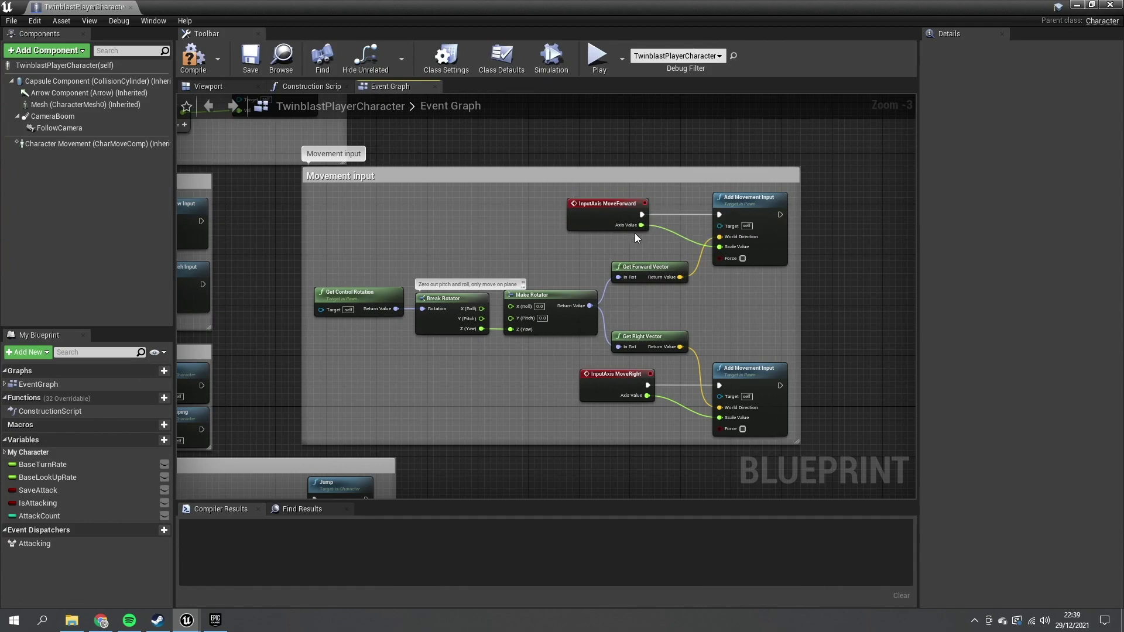
{"action": "right_click_drag", "start_coordinate": [767, 301], "coordinate": [421, 279]}
{"action": "right_click", "coordinate": [423, 279]}
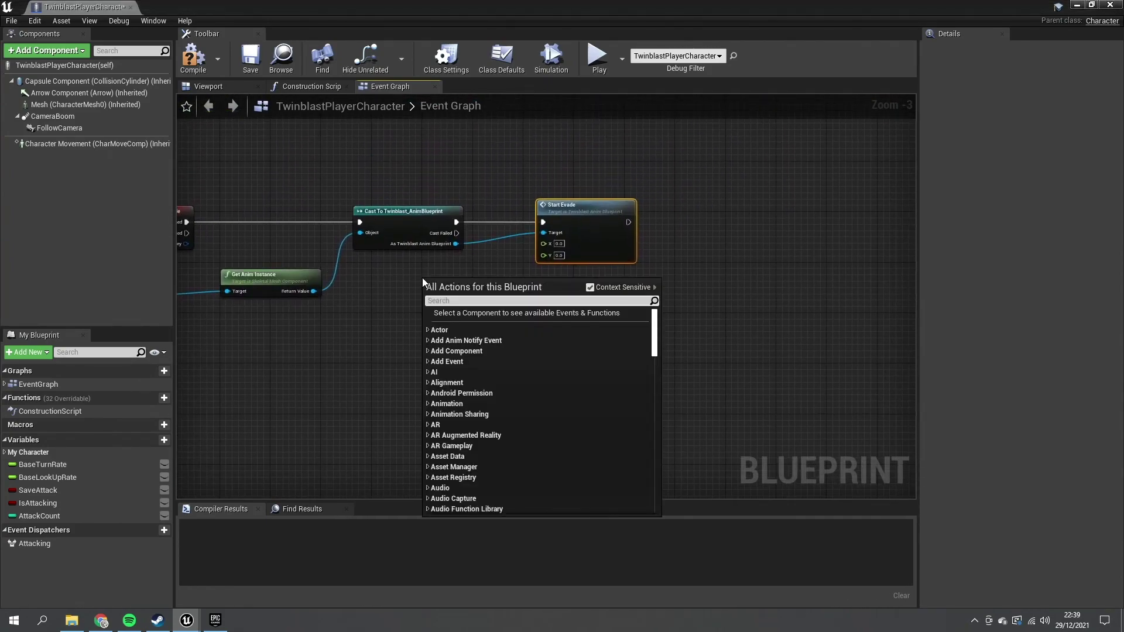
{"action": "type", "text": "moveforwa"}
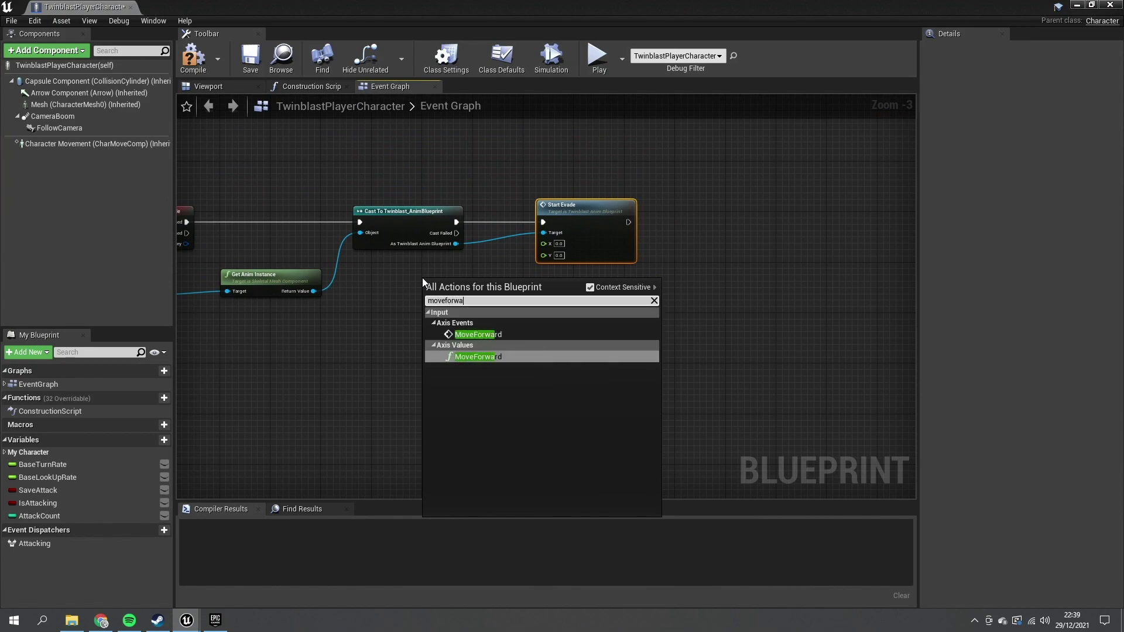
{"action": "left_click", "coordinate": [469, 357]}
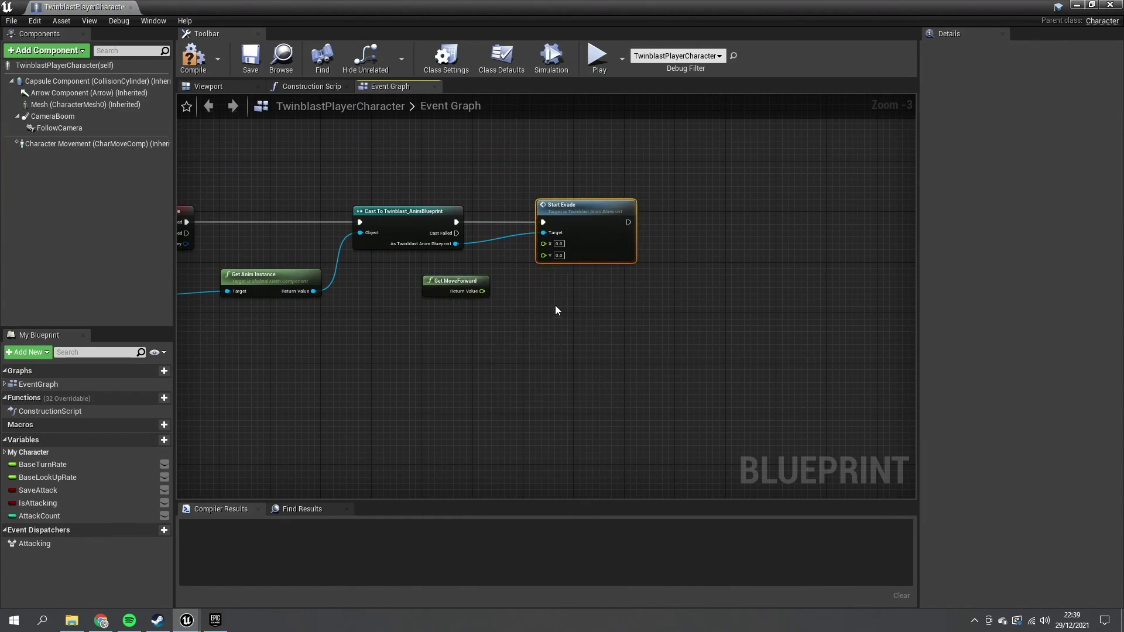
{"action": "scroll", "coordinate": [555, 308], "scroll_direction": "up", "scroll_amount": 3}
{"action": "left_click_drag", "start_coordinate": [454, 299], "coordinate": [563, 232]}
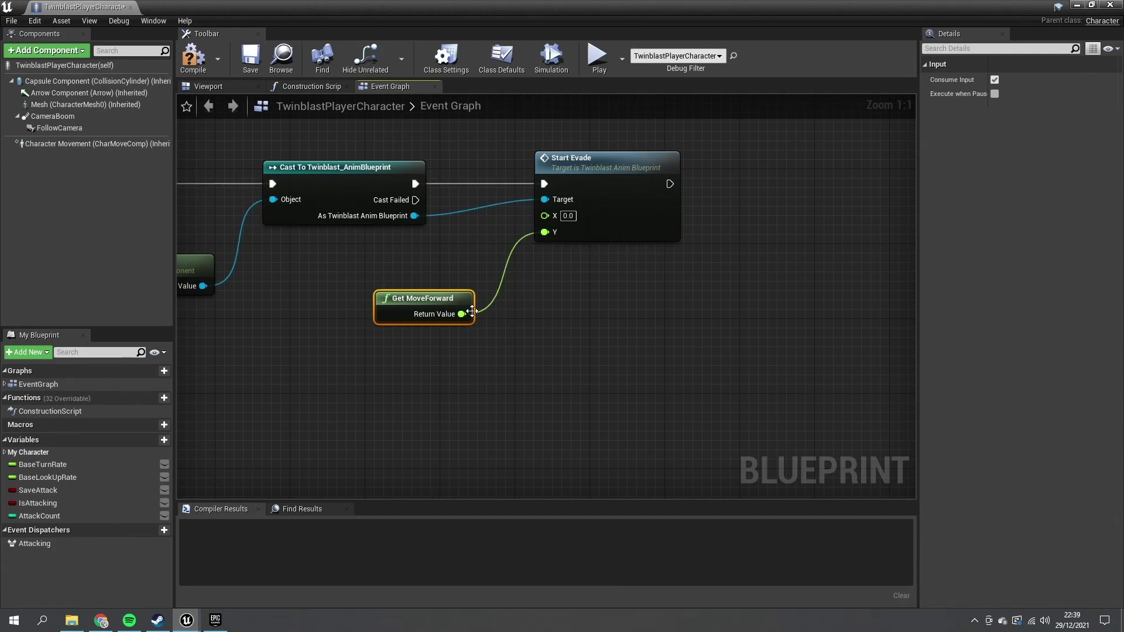
{"action": "left_click_drag", "start_coordinate": [422, 299], "coordinate": [423, 336]}
- Add a Get MoveRight axis value node wired to Start Evade's X input, and compile and save the blueprint
{"action": "right_click", "coordinate": [413, 287]}
{"action": "type", "text": "moveright"}
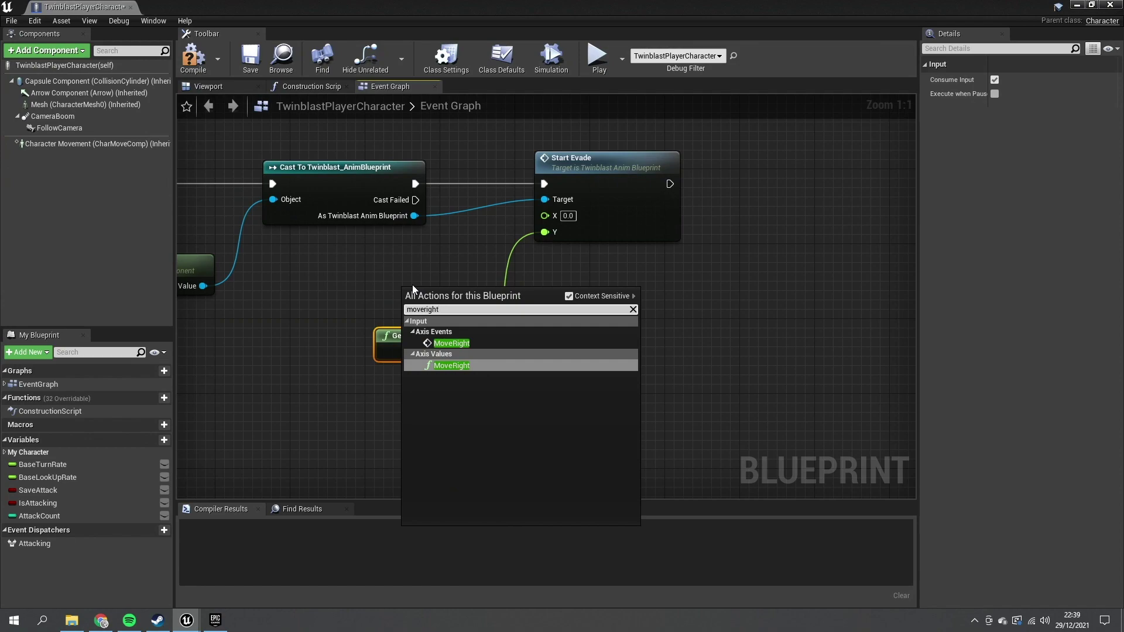
{"action": "key", "text": "Return"}
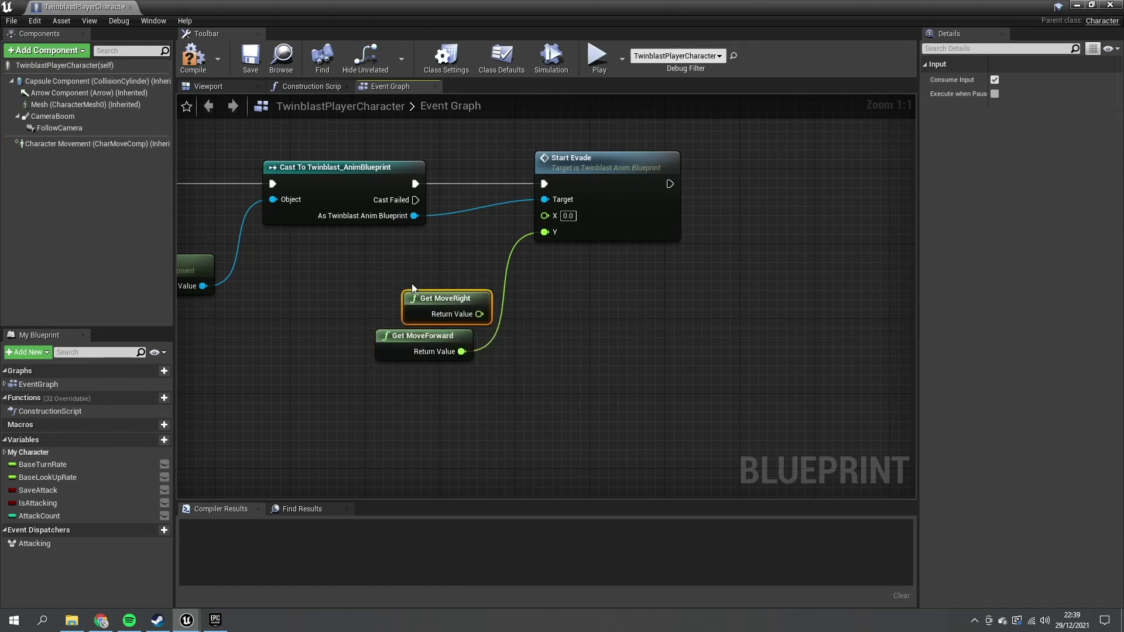
{"action": "left_click_drag", "start_coordinate": [480, 314], "coordinate": [544, 216]}
{"action": "left_click_drag", "start_coordinate": [445, 298], "coordinate": [417, 279]}
{"action": "left_click", "coordinate": [193, 56]}
{"action": "left_click", "coordinate": [259, 63]}
{"action": "right_click_drag", "start_coordinate": [318, 351], "coordinate": [608, 332]}
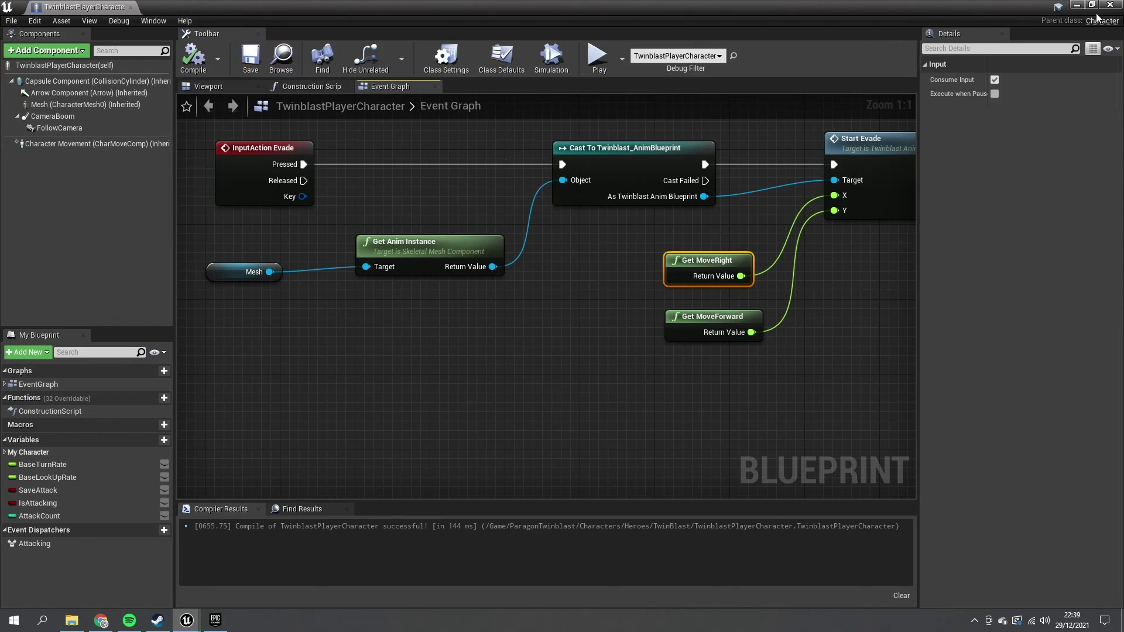
- Play the level from the level editor, test moving and evading in different directions with the TwinBlast character, and stop the session
{"action": "left_click", "coordinate": [1078, 6]}
{"action": "left_click", "coordinate": [783, 47]}
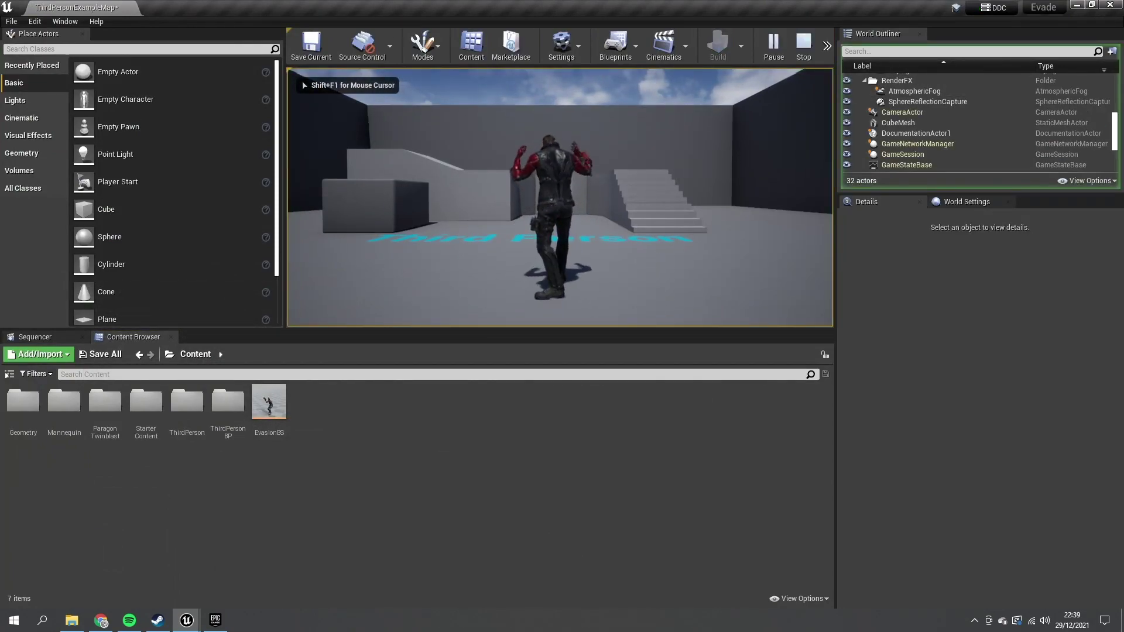
{"action": "key", "text": "d"}
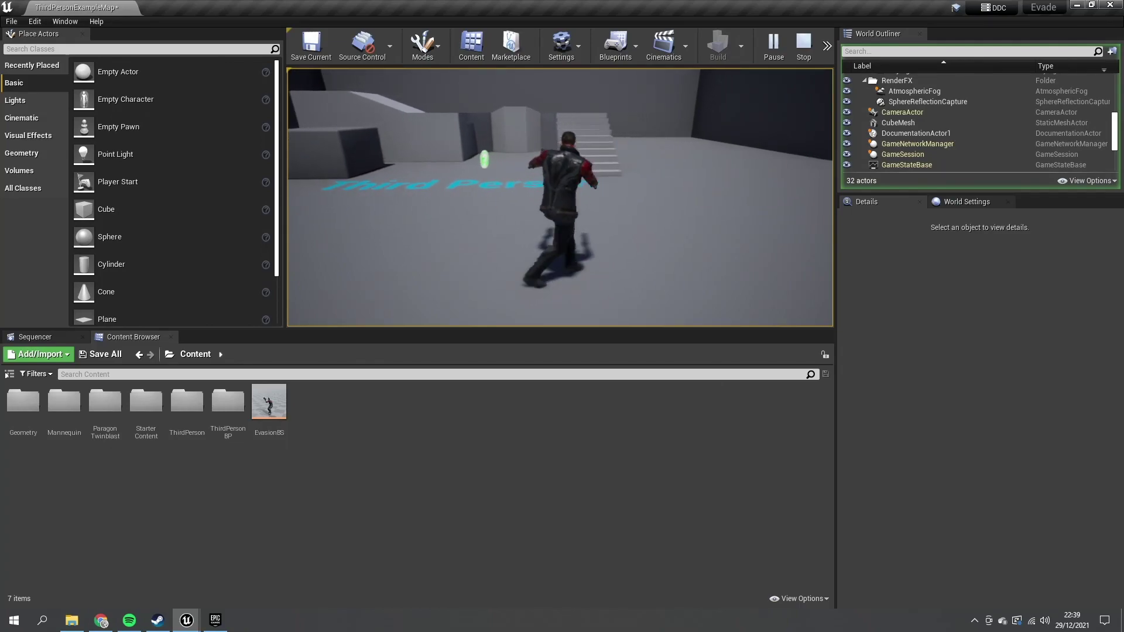
{"action": "key", "text": "a"}
{"action": "key", "text": "a"}
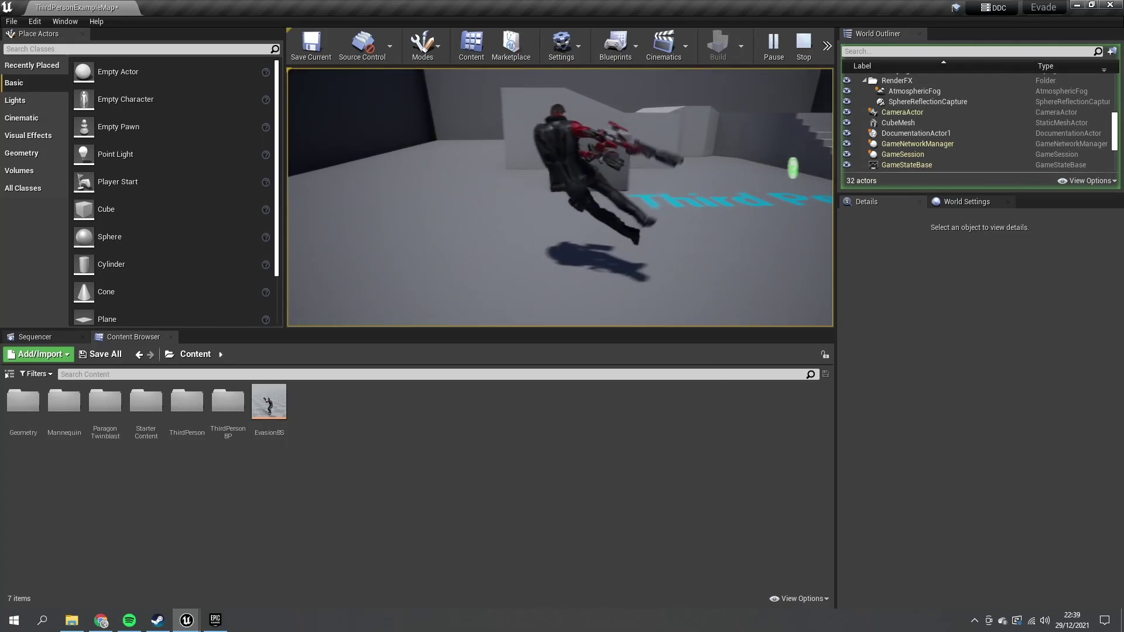
{"action": "key", "text": "d"}
{"action": "key", "text": "d"}
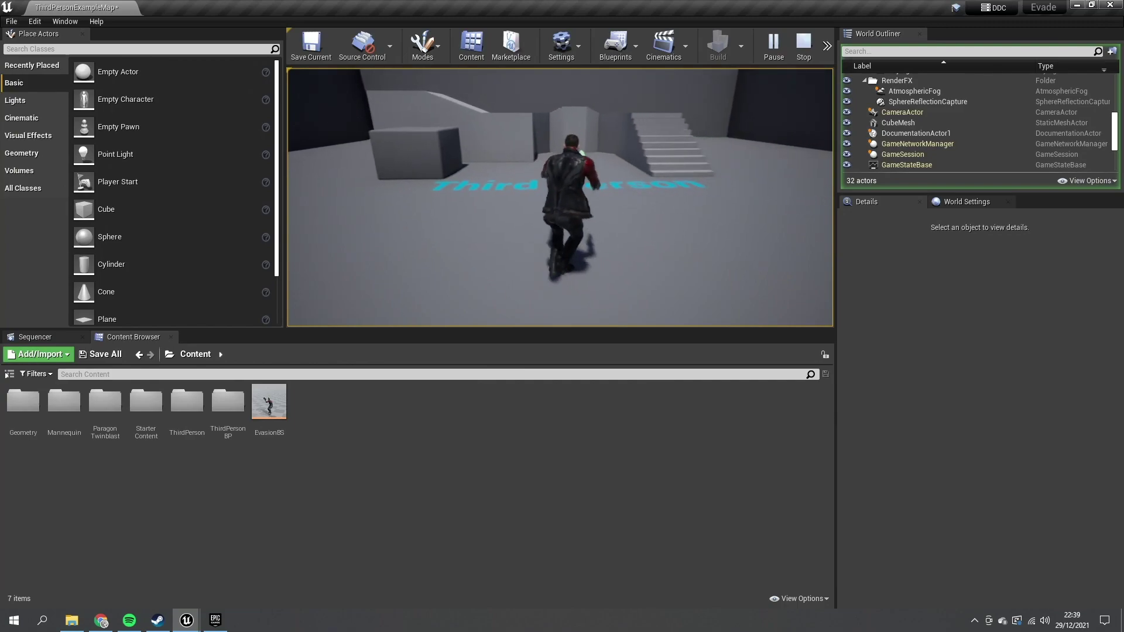
{"action": "key", "text": "s"}
{"action": "key", "text": "w"}
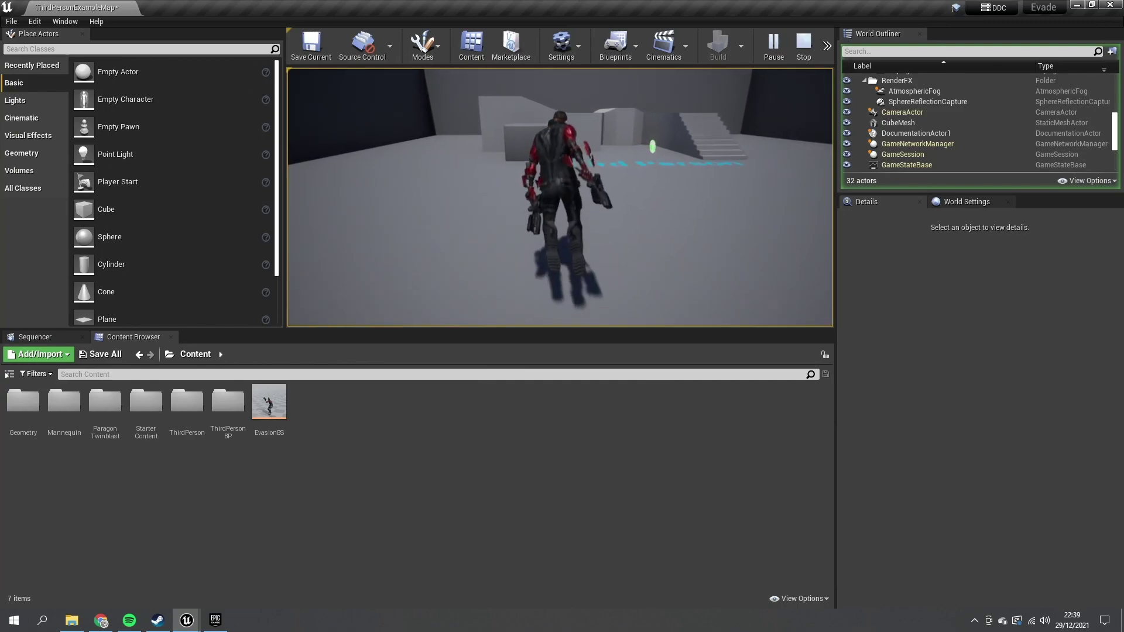
{"action": "key", "text": "a"}
{"action": "key", "text": "space"}
{"action": "key", "text": "space"}
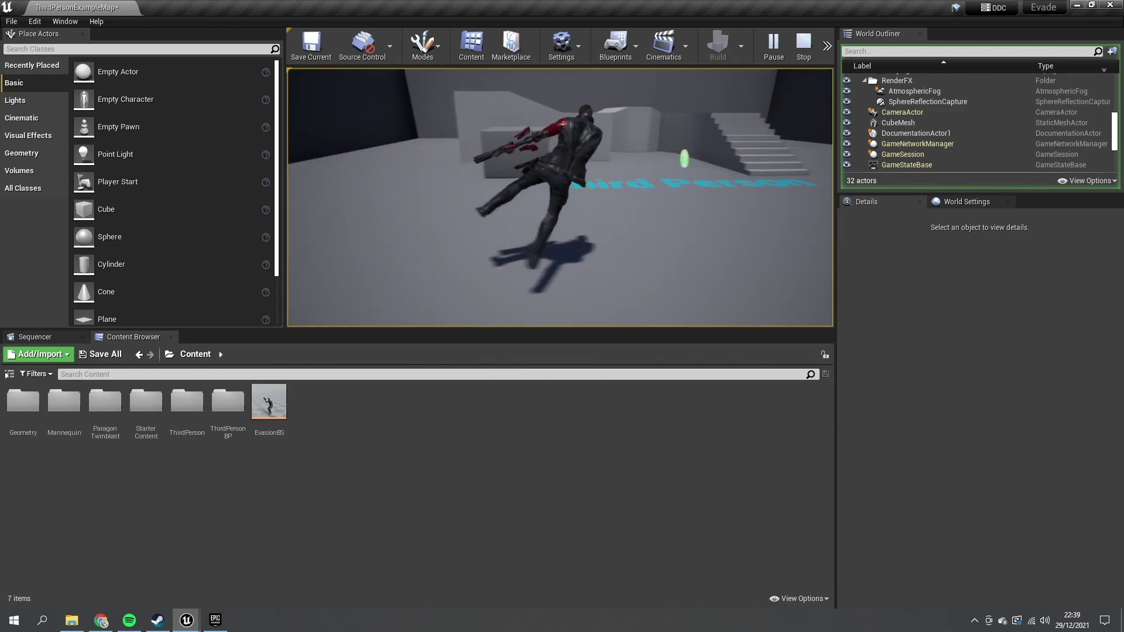
{"action": "key", "text": "d"}
{"action": "key", "text": "space"}
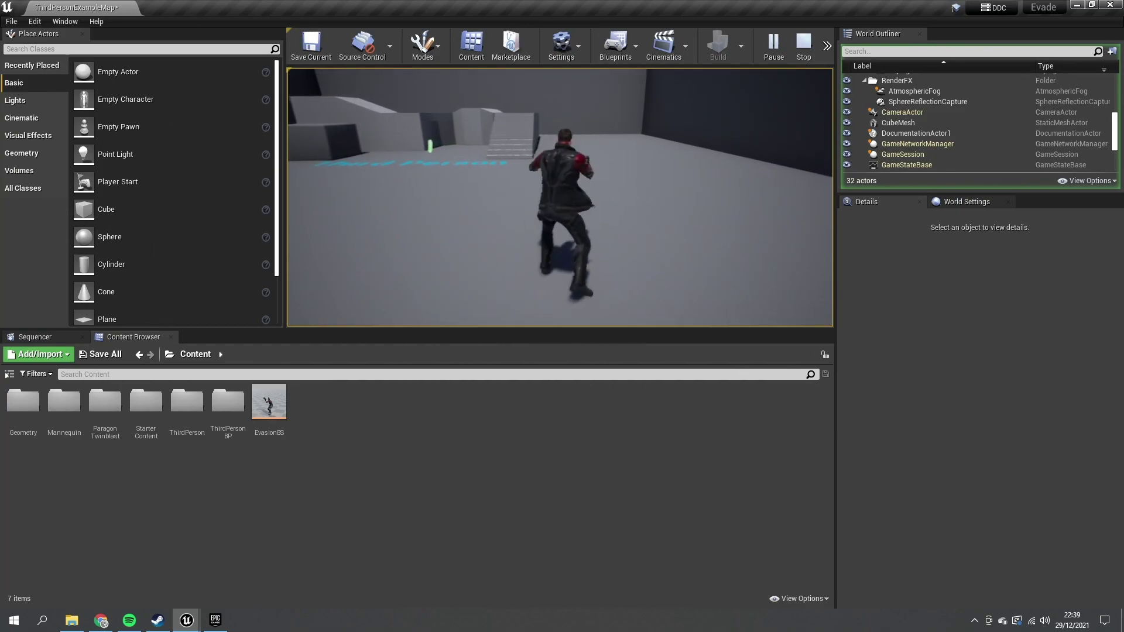
{"action": "key", "text": "w"}
{"action": "key", "text": "space"}
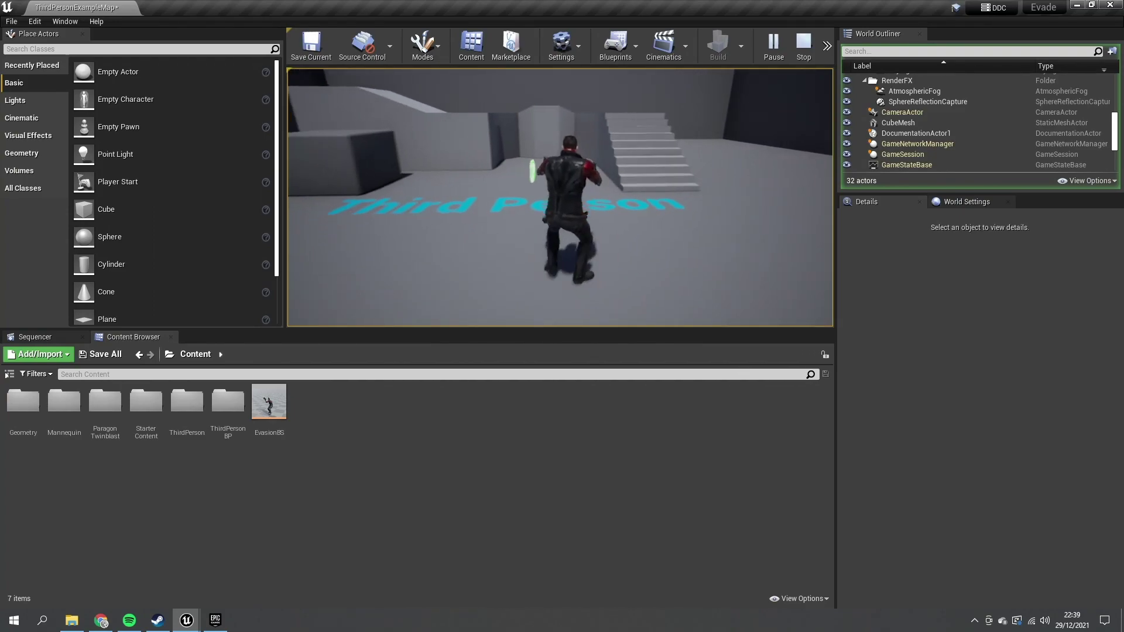
{"action": "key", "text": "space"}
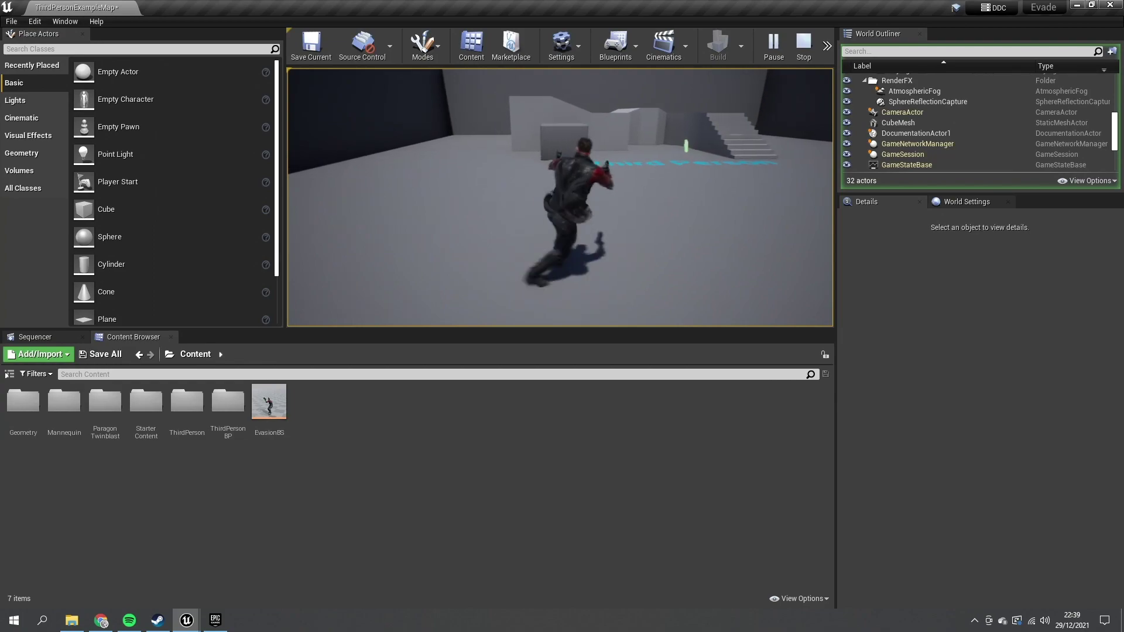
{"action": "key", "text": "space"}
{"action": "key", "text": "space"}
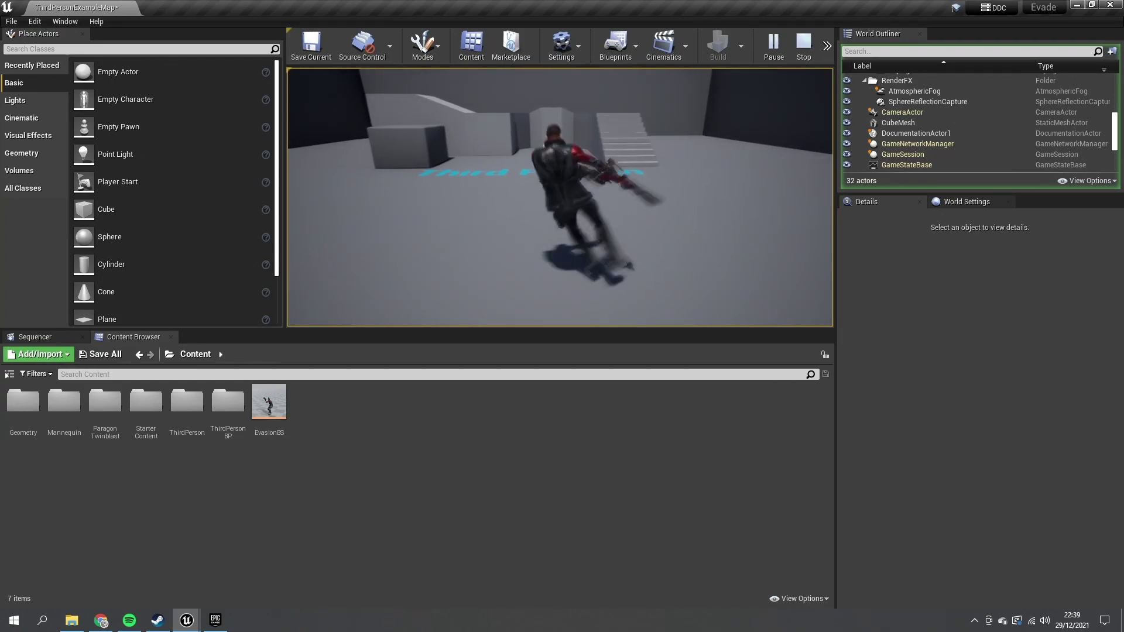
{"action": "key", "text": "space"}
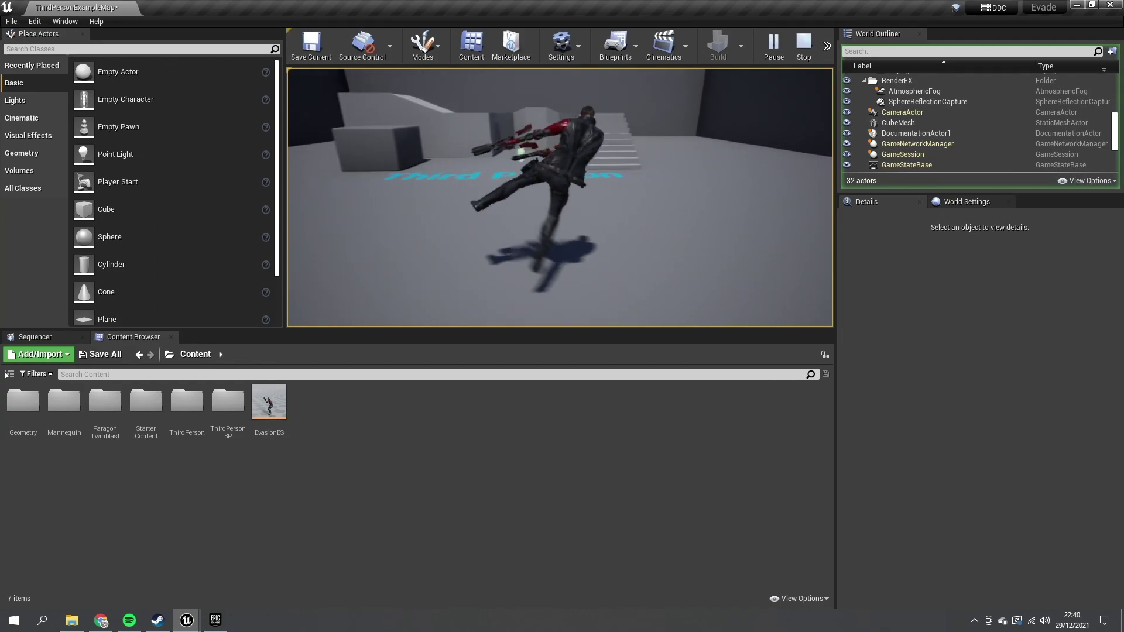
{"action": "key", "text": "space"}
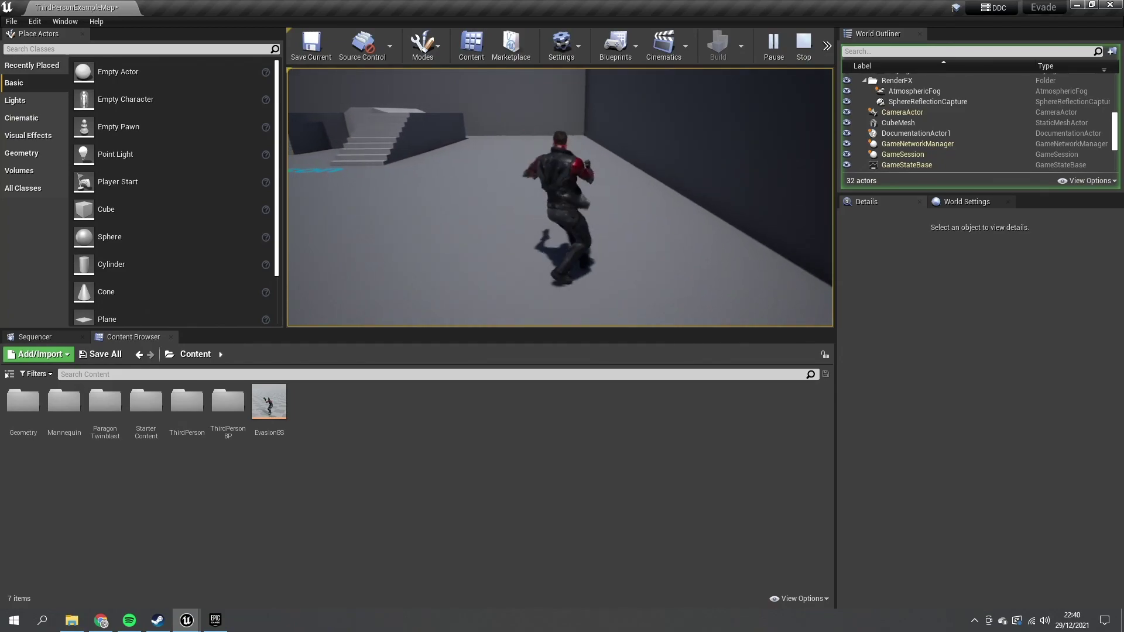
{"action": "key", "text": "space"}
{"action": "key", "text": "space"}
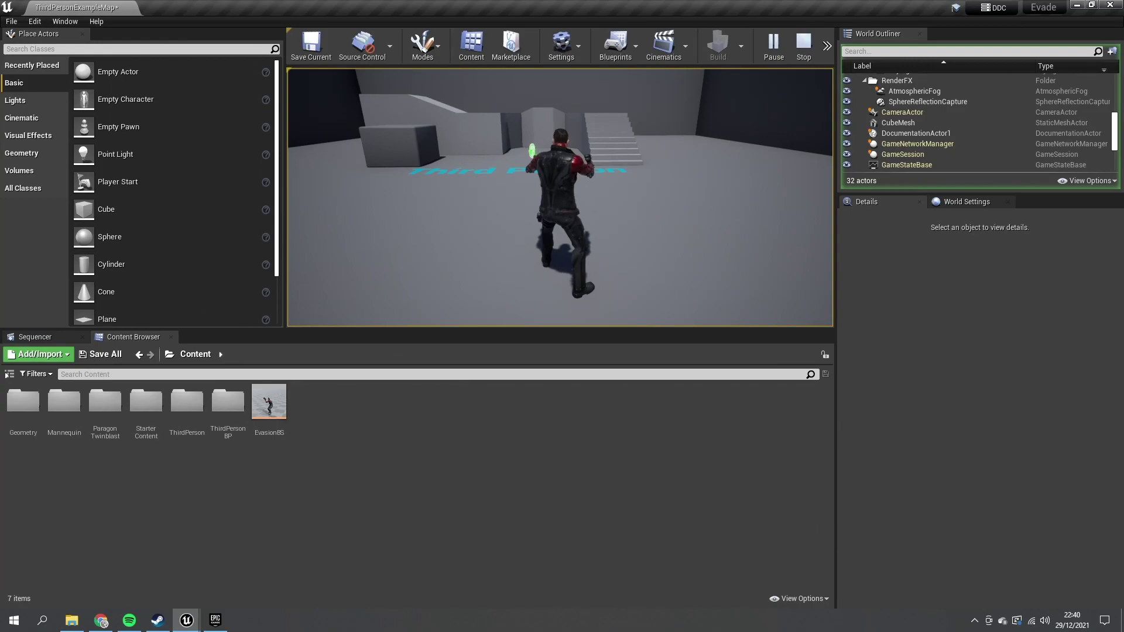
{"action": "key", "text": "Escape"}
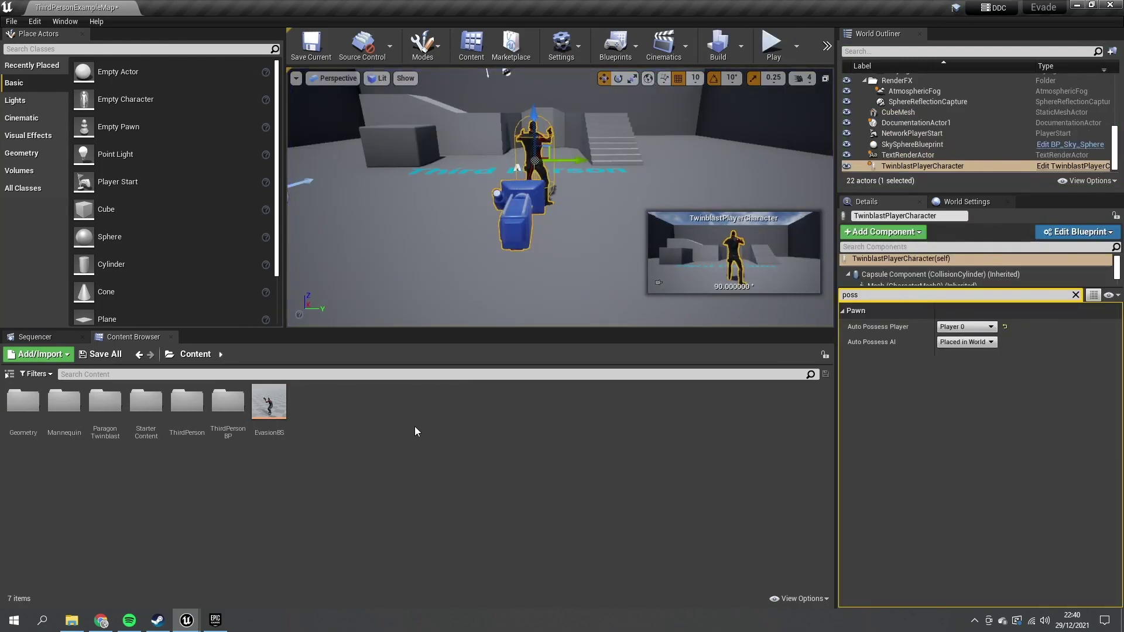
- Create a blueprint class with AnimNotifyState as its parent in the Content folder and name it ImmunityFrame
{"action": "right_click", "coordinate": [323, 431]}
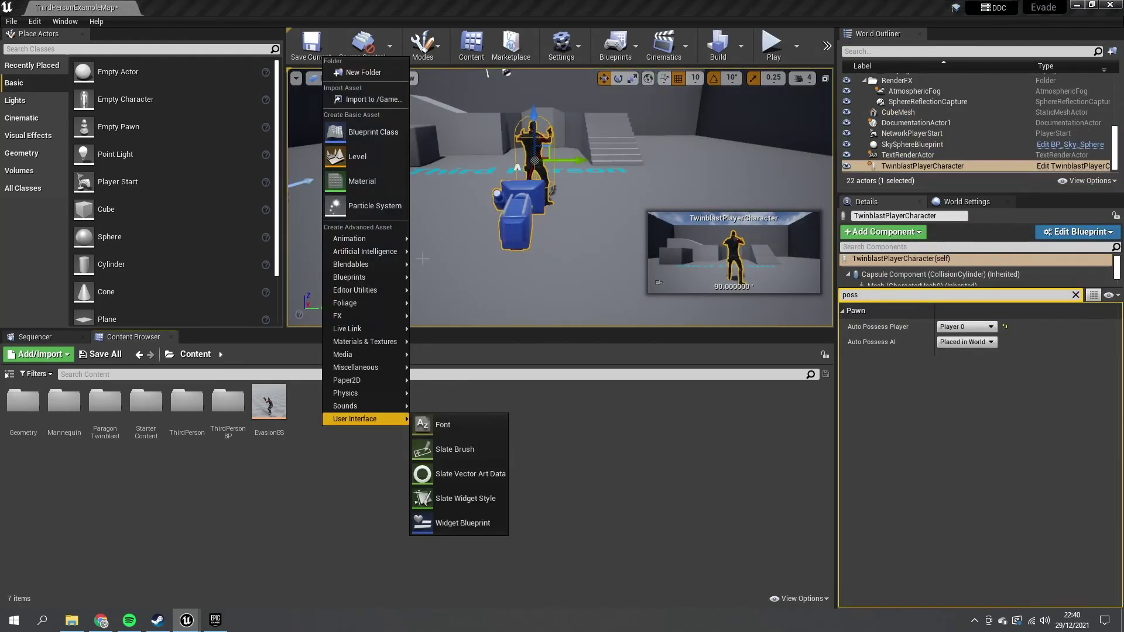
{"action": "left_click", "coordinate": [366, 140]}
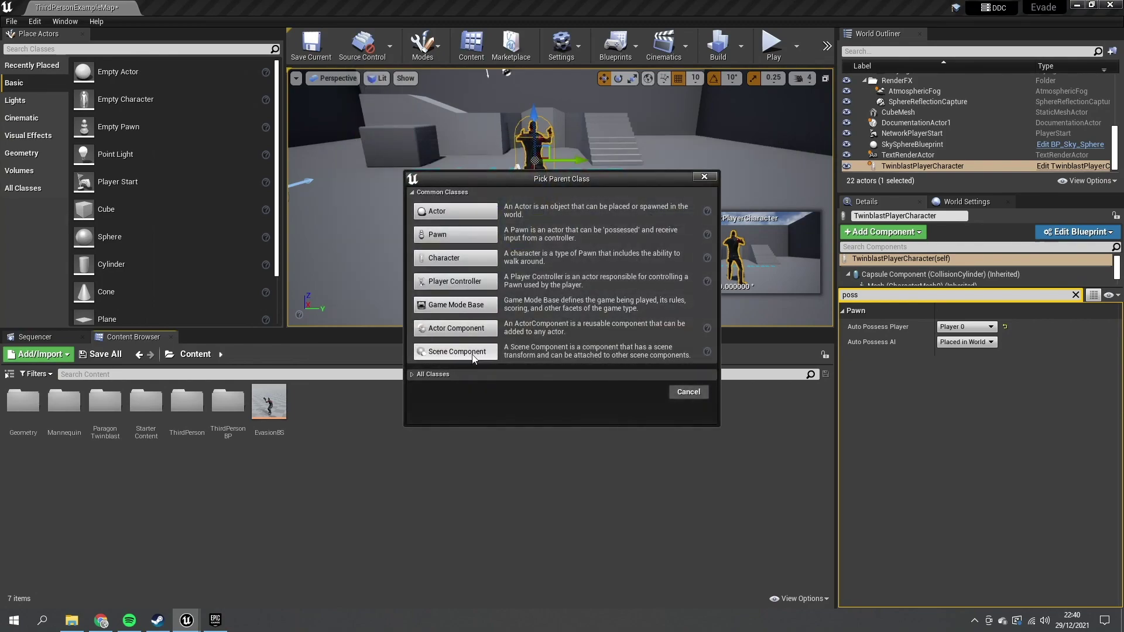
{"action": "left_click", "coordinate": [433, 375]}
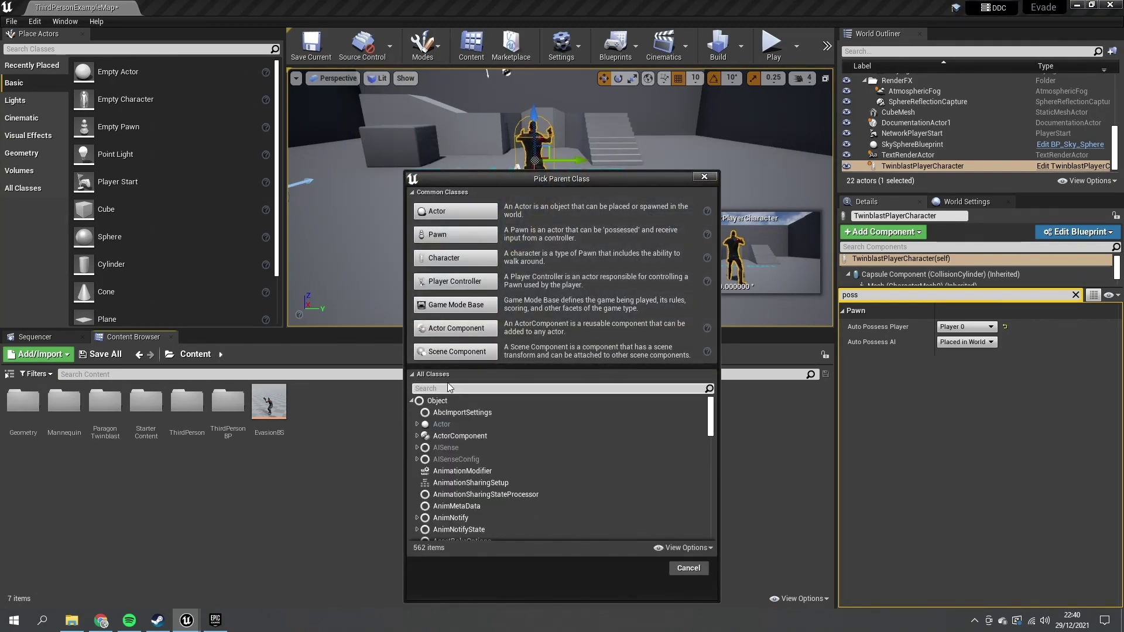
{"action": "type", "text": "anim notic"}
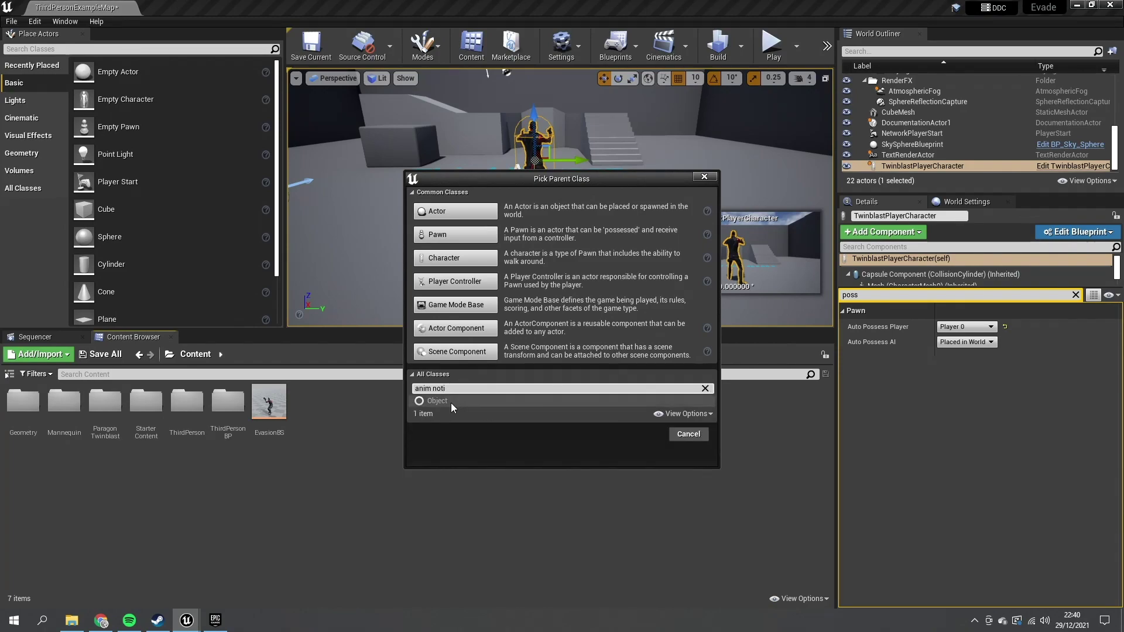
{"action": "key", "text": "BackSpace"}
{"action": "left_click", "coordinate": [459, 518]}
{"action": "left_click", "coordinate": [641, 567]}
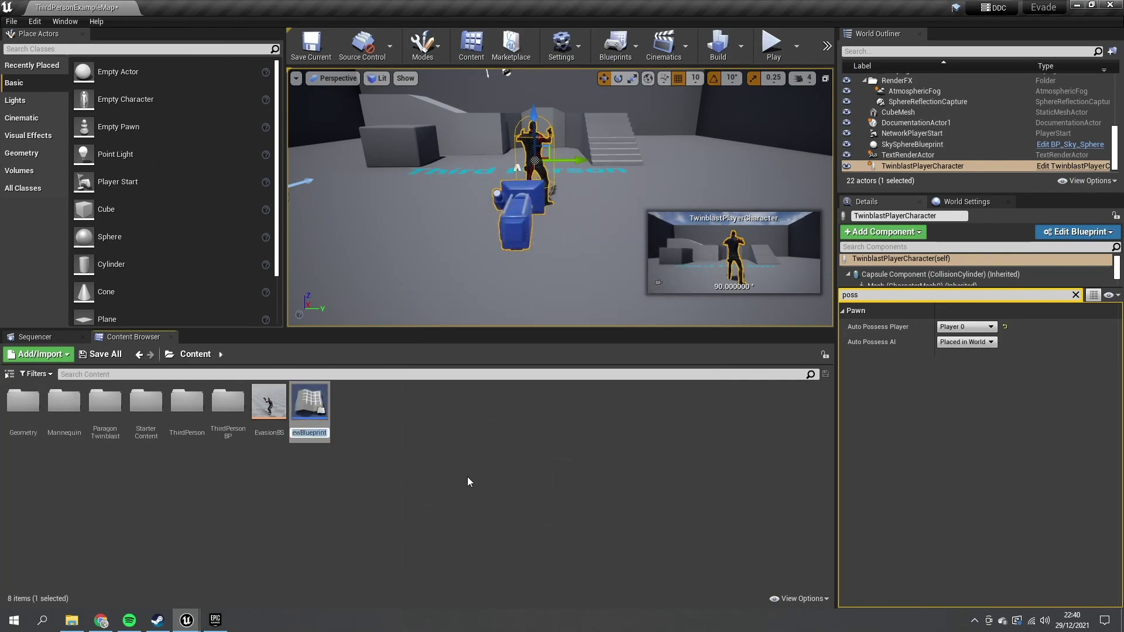
{"action": "type", "text": "Immunity"}
{"action": "type", "text": "Fram"}
{"action": "type", "text": "e"}
{"action": "key", "text": "Return"}
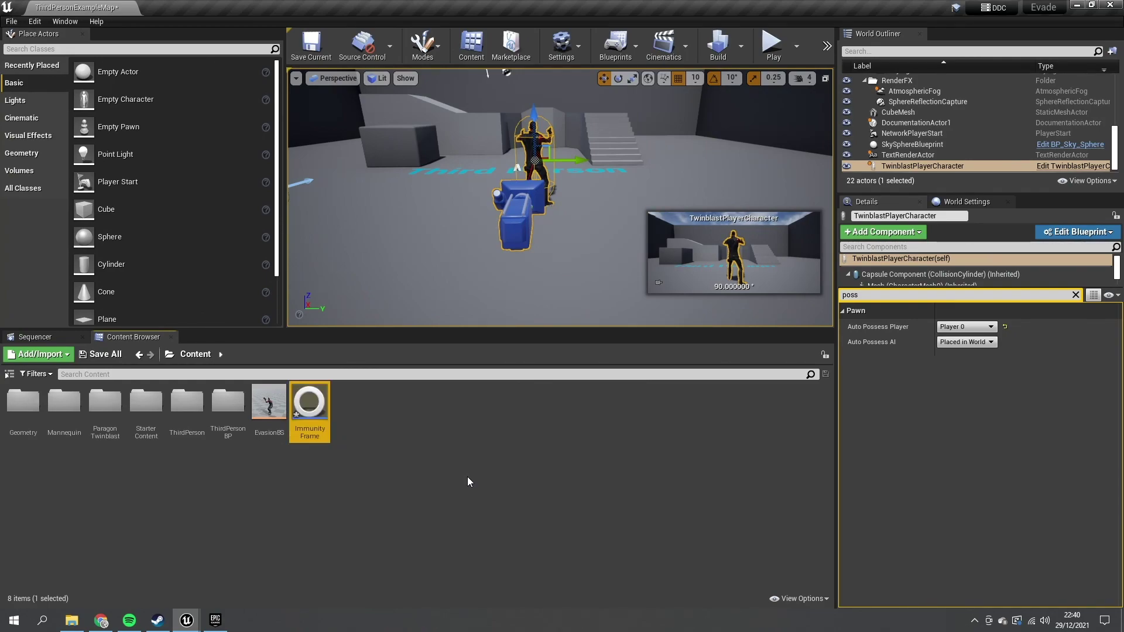
- Open the ImmunityFrame blueprint, override Received Notify Begin, and space its entry node and Return Node well apart
{"action": "double_click", "coordinate": [304, 406]}
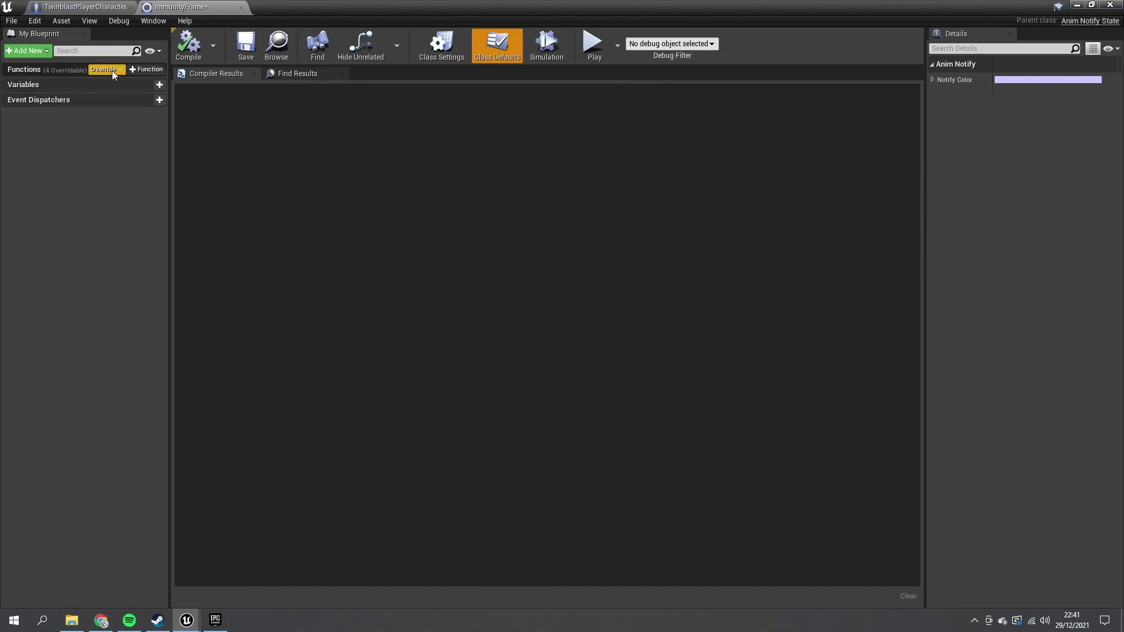
{"action": "left_click", "coordinate": [113, 71]}
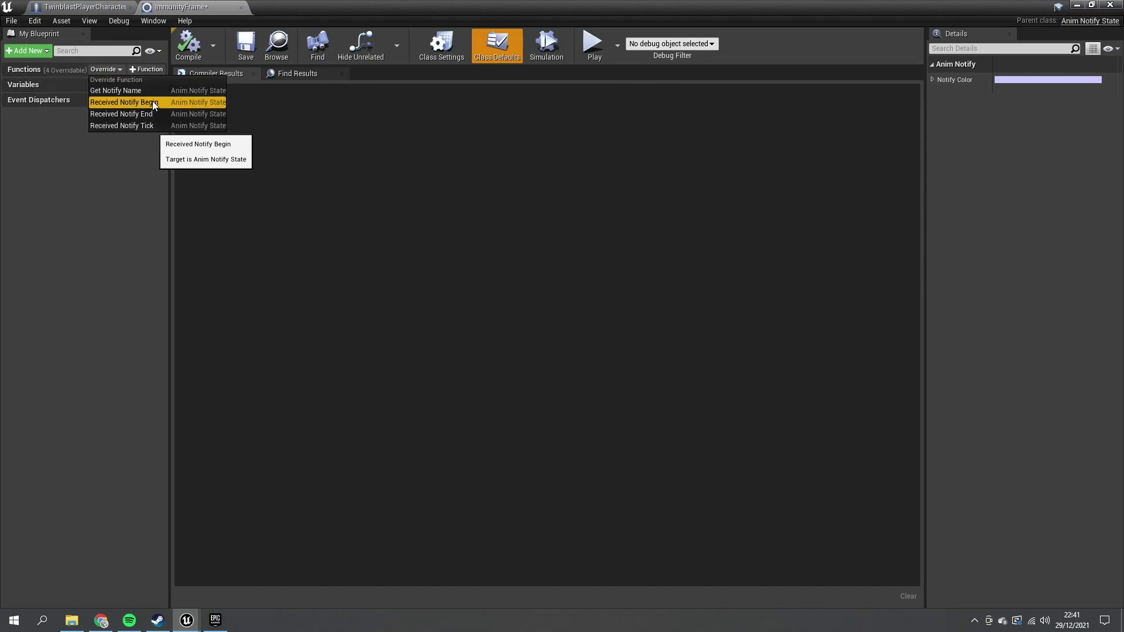
{"action": "left_click", "coordinate": [124, 102]}
{"action": "left_click_drag", "start_coordinate": [431, 271], "coordinate": [739, 279]}
{"action": "right_click_drag", "start_coordinate": [290, 305], "coordinate": [510, 299]}
{"action": "left_click_drag", "start_coordinate": [479, 275], "coordinate": [413, 275]}
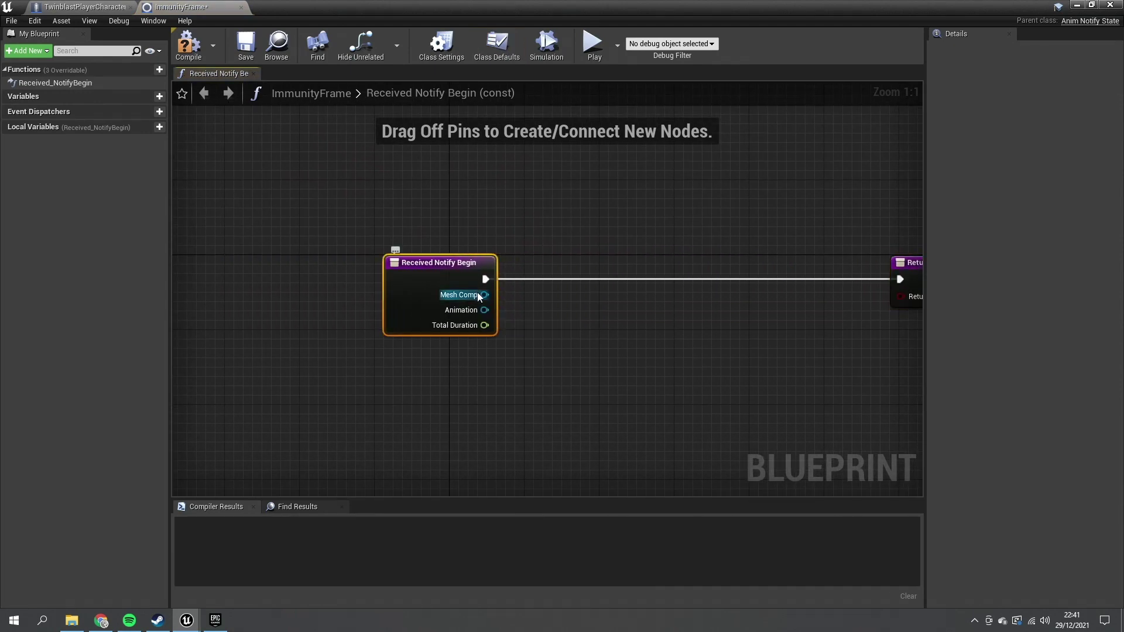
- Add a Get Owner node from Received Notify Begin's Mesh Comp output and place it below the execution wire
{"action": "left_click_drag", "start_coordinate": [597, 300], "coordinate": [597, 300]}
{"action": "type", "text": "get "}
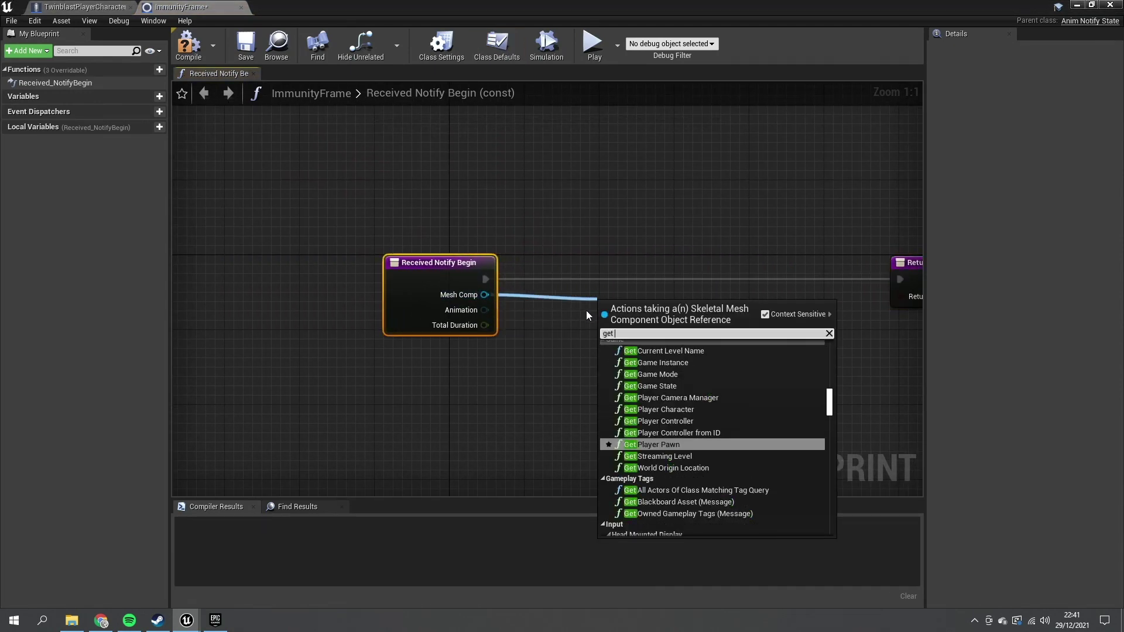
{"action": "type", "text": "owner"}
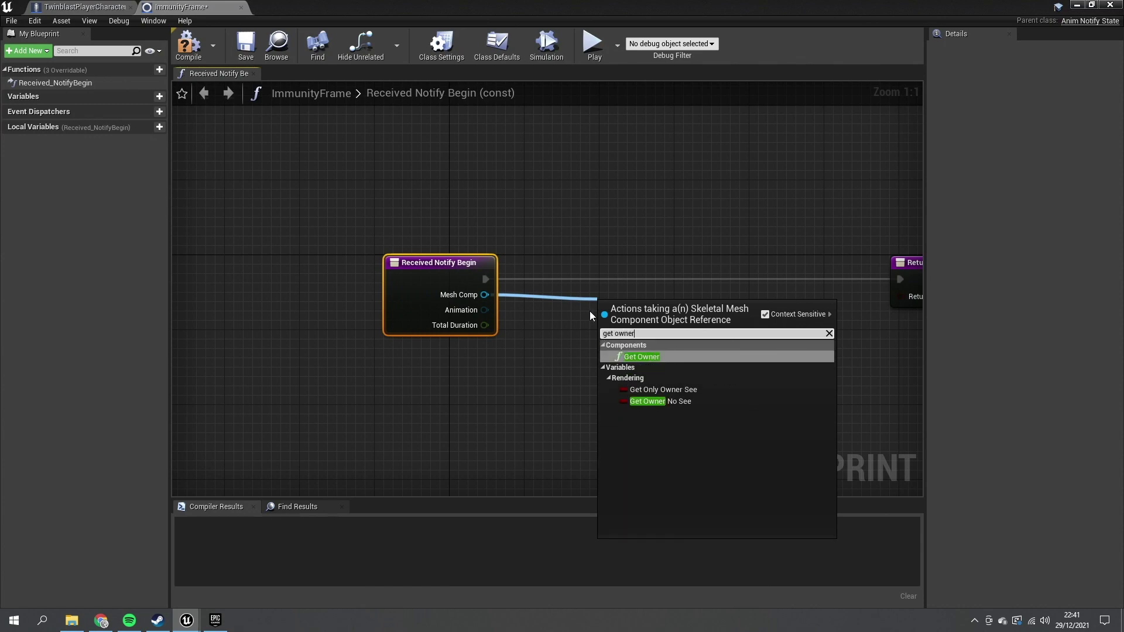
{"action": "left_click", "coordinate": [649, 356]}
{"action": "left_click_drag", "start_coordinate": [658, 326], "coordinate": [639, 346]}
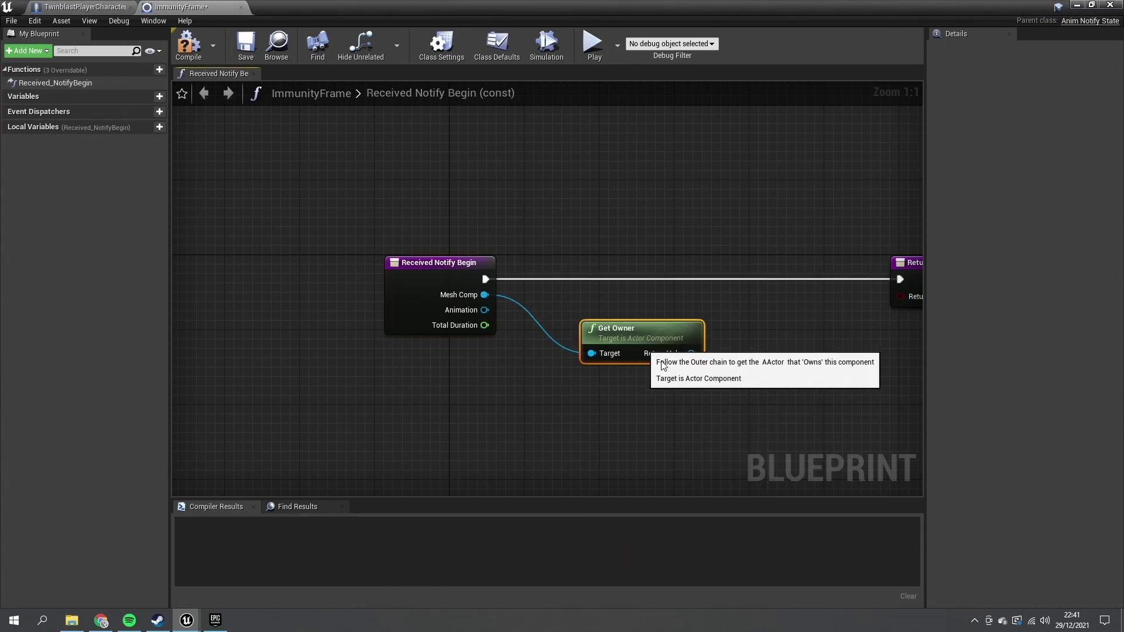
- Set Can Be Damaged to false on the owner between Received Notify Begin and the Return Node, enable Return Value, and compile
{"action": "right_click_drag", "start_coordinate": [671, 358], "coordinate": [513, 355]}
{"action": "left_click_drag", "start_coordinate": [532, 350], "coordinate": [572, 324]}
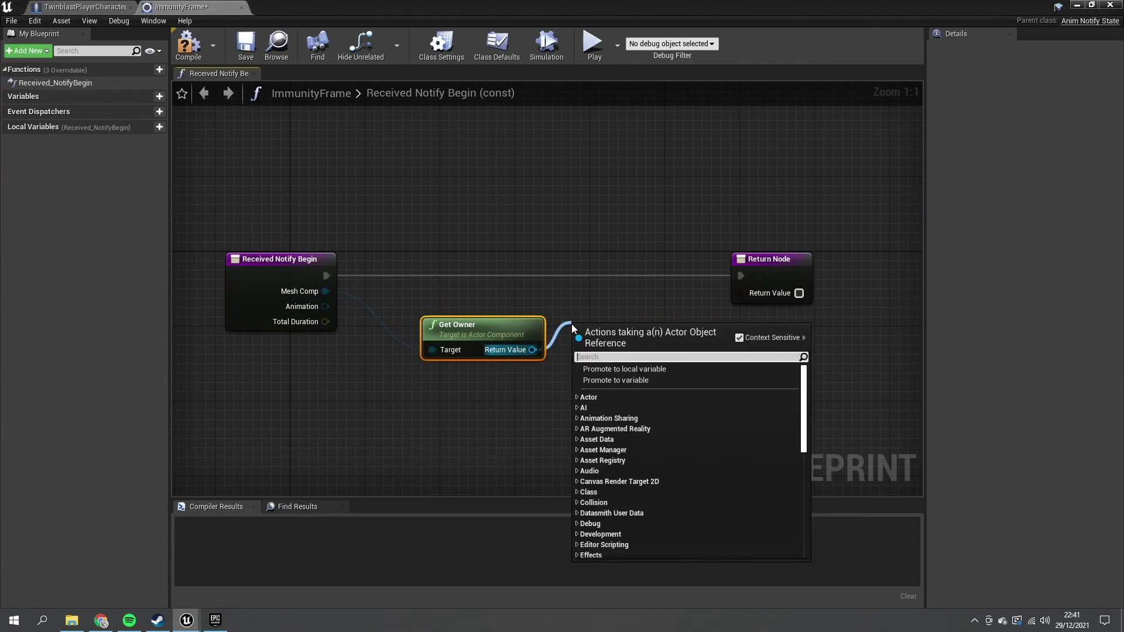
{"action": "type", "text": "set can"}
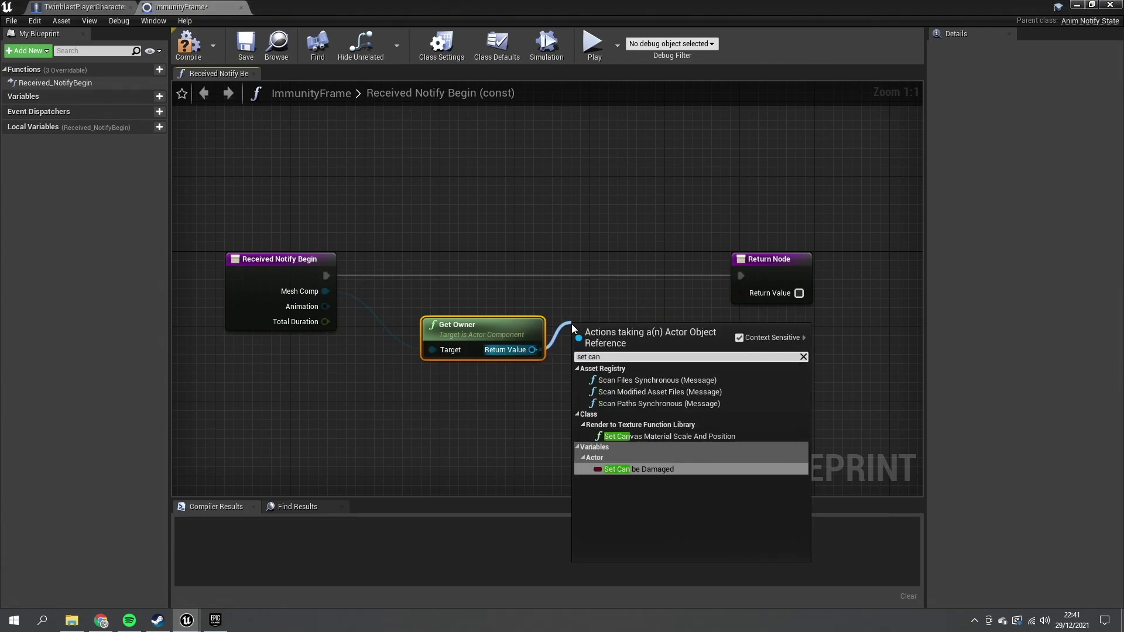
{"action": "key", "text": "Return"}
{"action": "left_click_drag", "start_coordinate": [651, 339], "coordinate": [326, 275]}
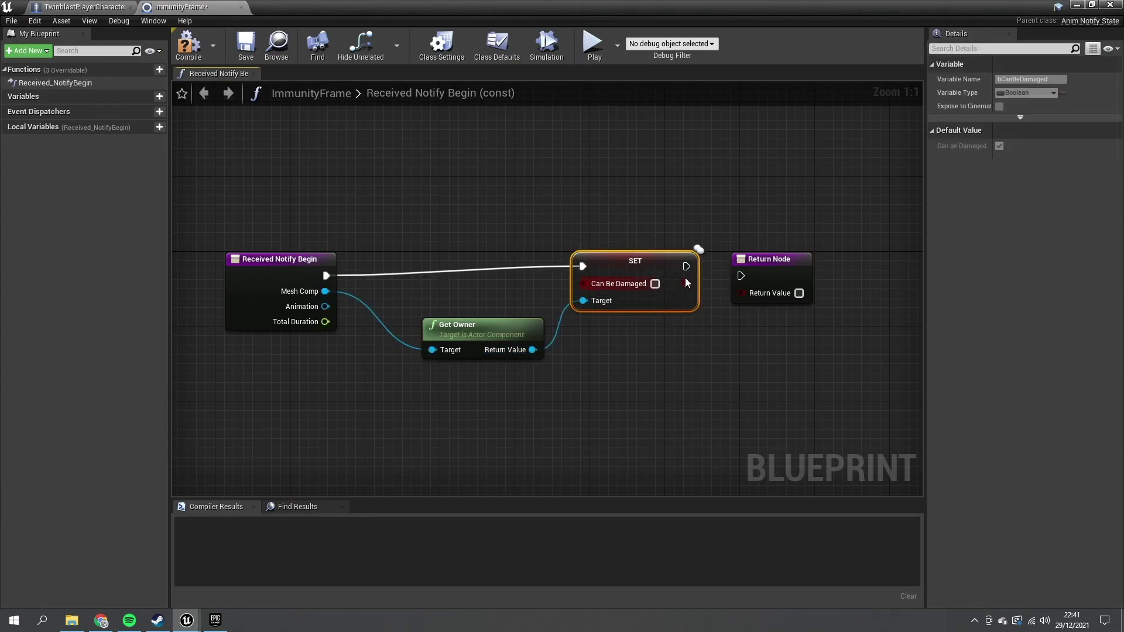
{"action": "left_click_drag", "start_coordinate": [673, 267], "coordinate": [714, 281]}
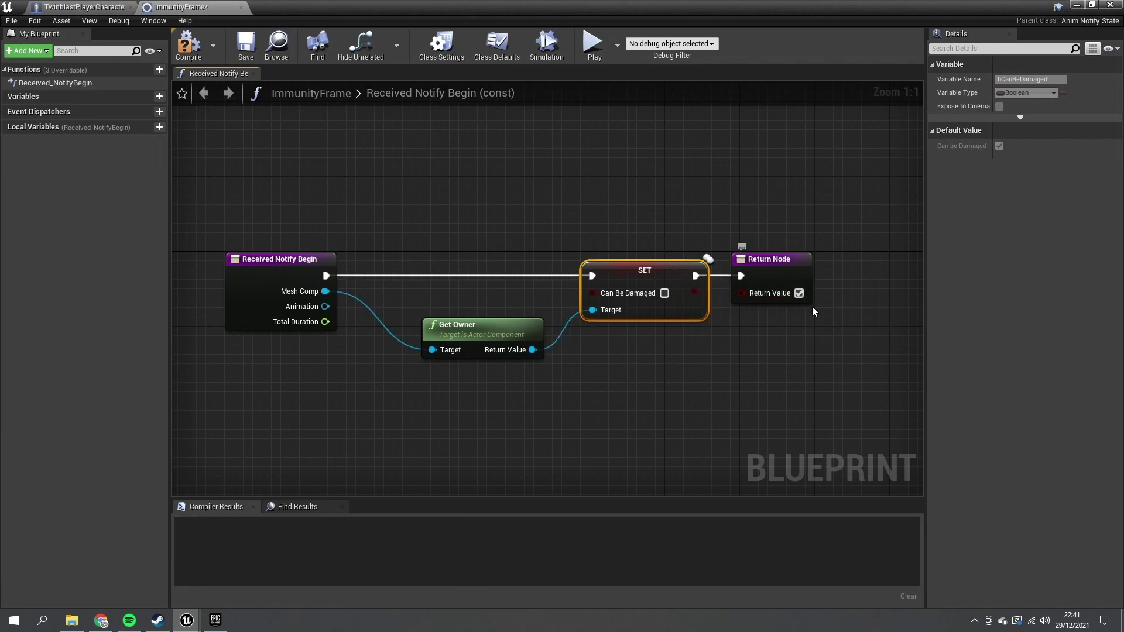
{"action": "left_click", "coordinate": [188, 45]}
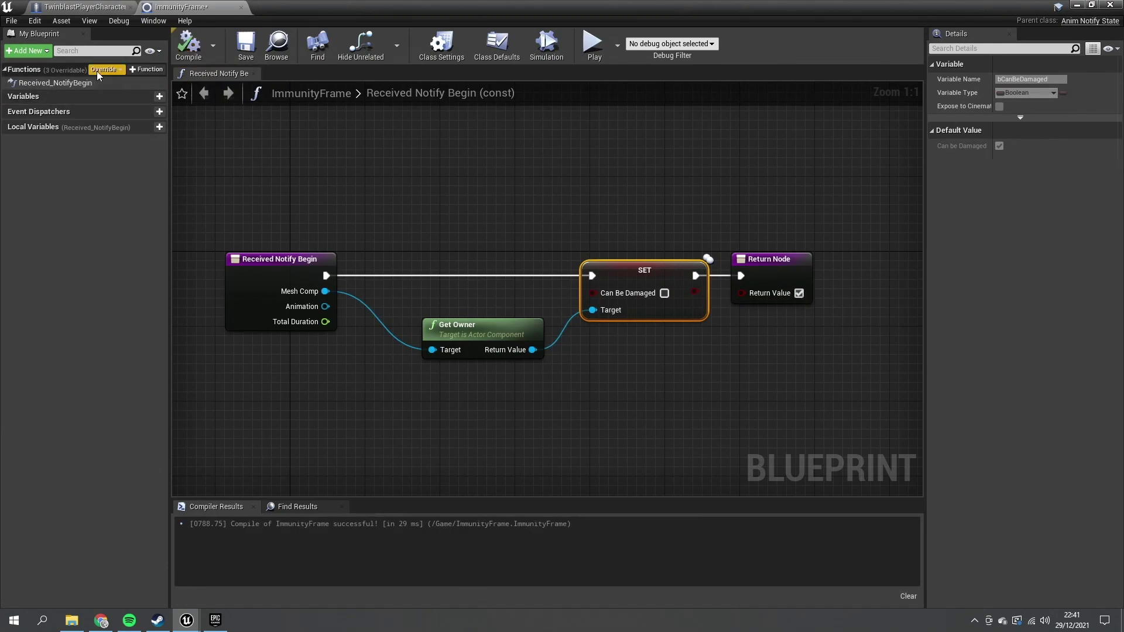
- Override Received Notify End in ImmunityFrame and move its Return Node well away from the entry node
{"action": "left_click", "coordinate": [96, 72]}
{"action": "left_click", "coordinate": [126, 101]}
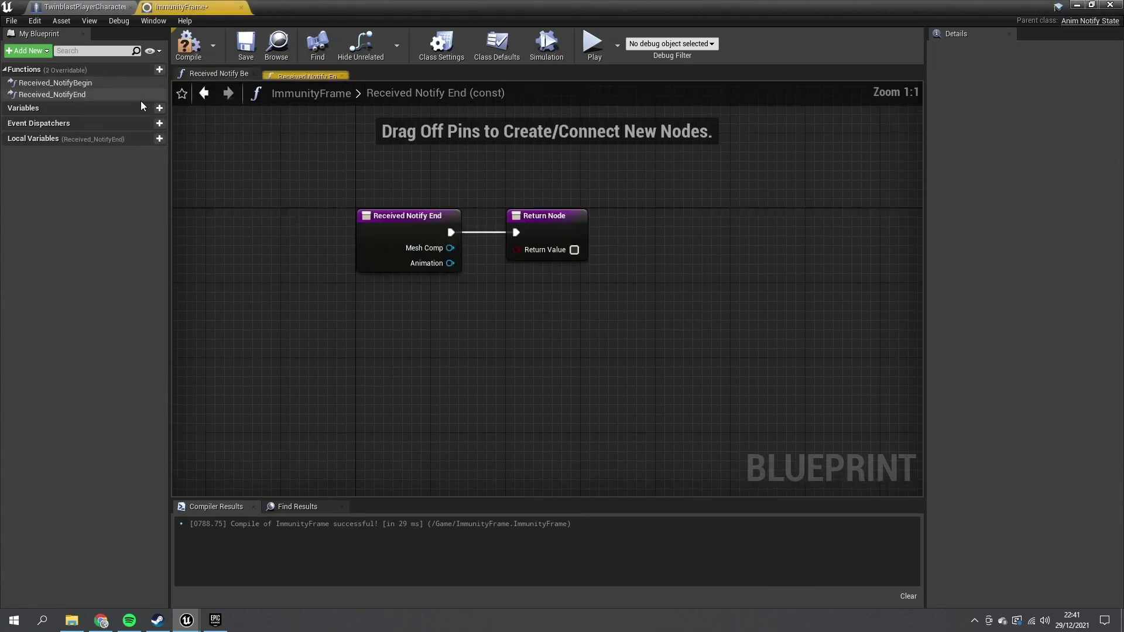
{"action": "right_click_drag", "start_coordinate": [652, 273], "coordinate": [396, 265]}
{"action": "left_click_drag", "start_coordinate": [436, 295], "coordinate": [754, 300]}
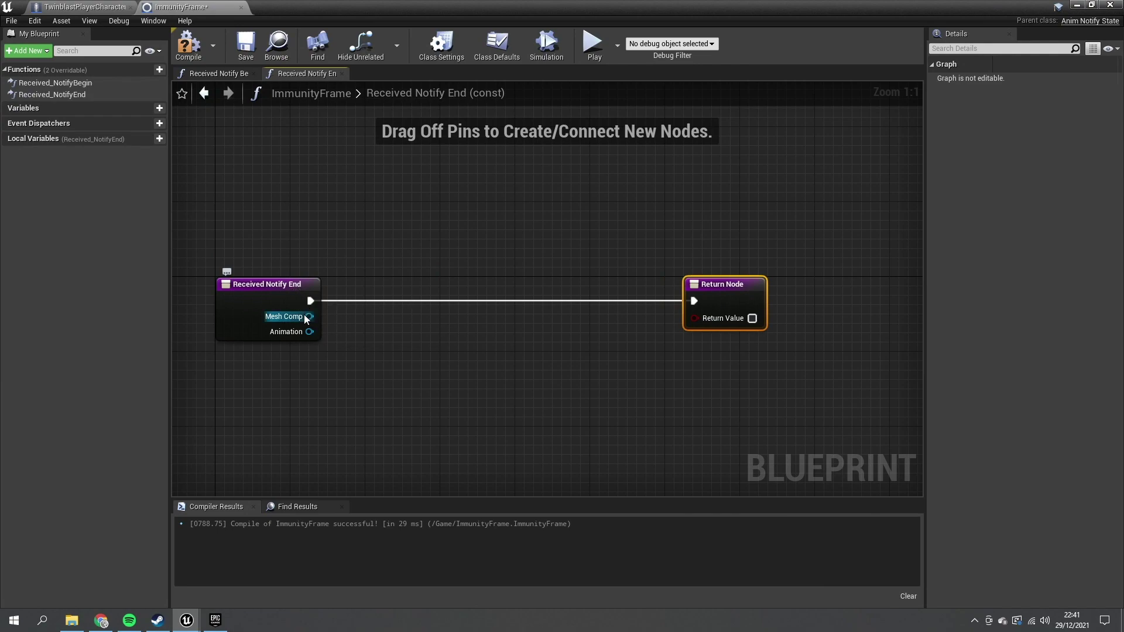
- Add a Get Owner node from Received Notify End's Mesh Comp output
{"action": "left_click_drag", "start_coordinate": [305, 319], "coordinate": [423, 346]}
{"action": "type", "text": "get"}
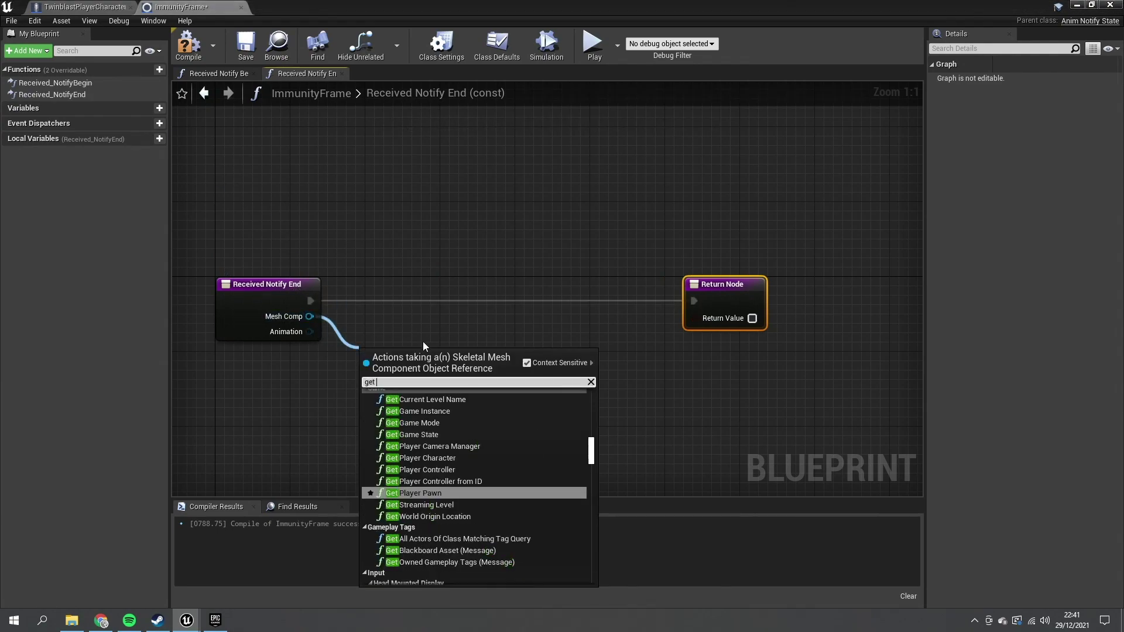
{"action": "type", "text": "onw"}
{"action": "key", "text": "BackSpace"}
{"action": "key", "text": "BackSpace"}
{"action": "key", "text": "BackSpace"}
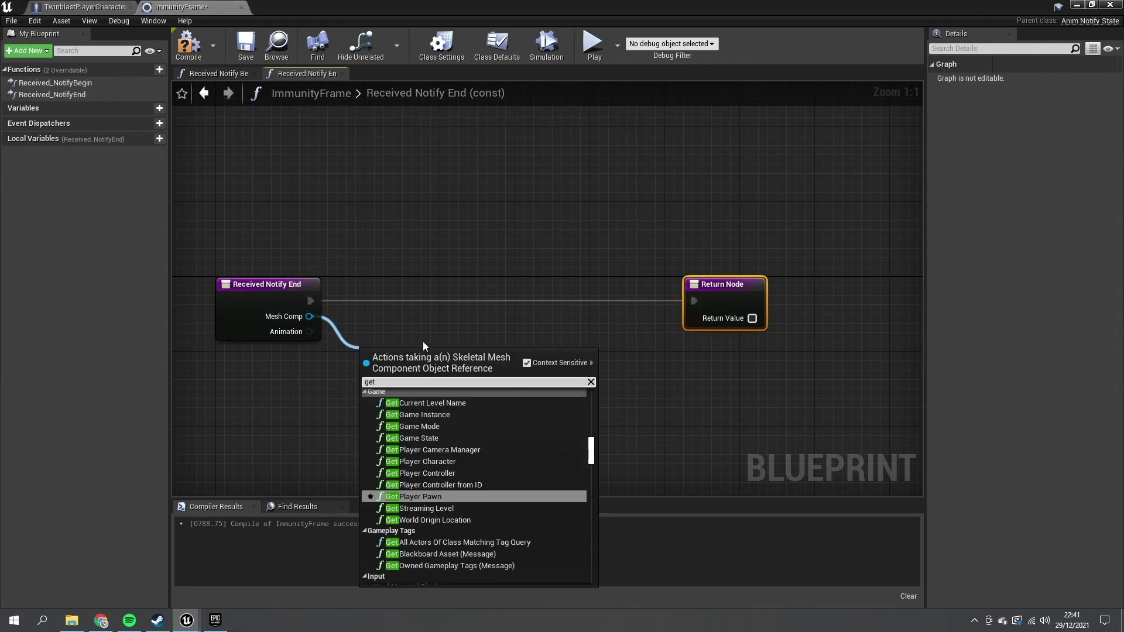
{"action": "type", "text": "owne"}
{"action": "key", "text": "Return"}
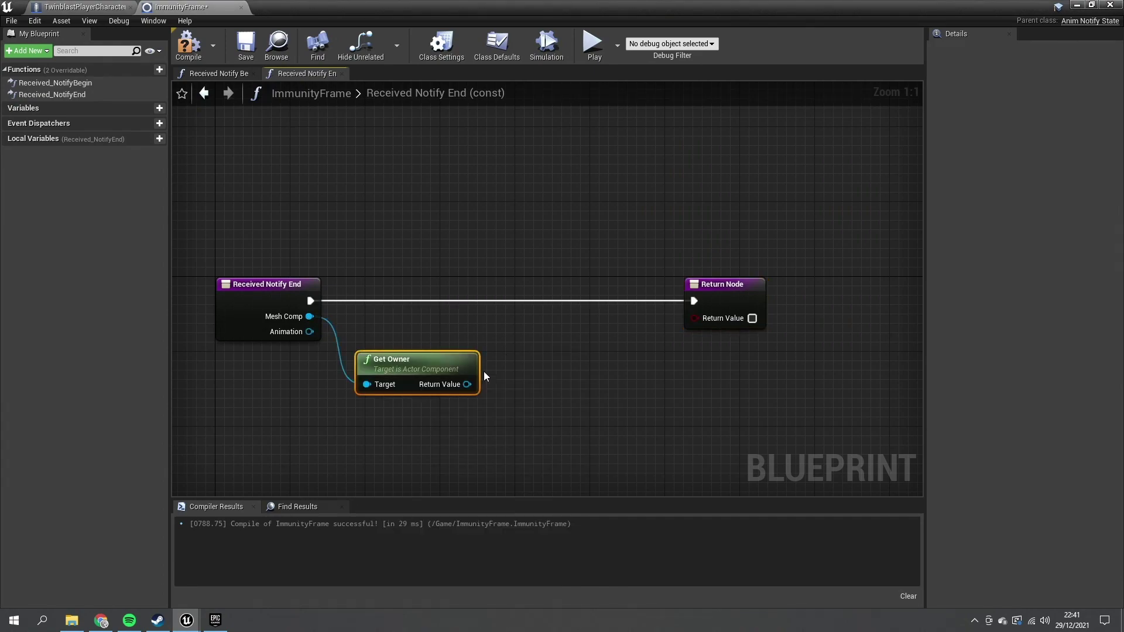
- Add a Set Can Be Damaged node for the owner, enable it, and wire it between Received Notify End and the Return Node
{"action": "left_click_drag", "start_coordinate": [454, 389], "coordinate": [511, 368]}
{"action": "type", "text": "canbed"}
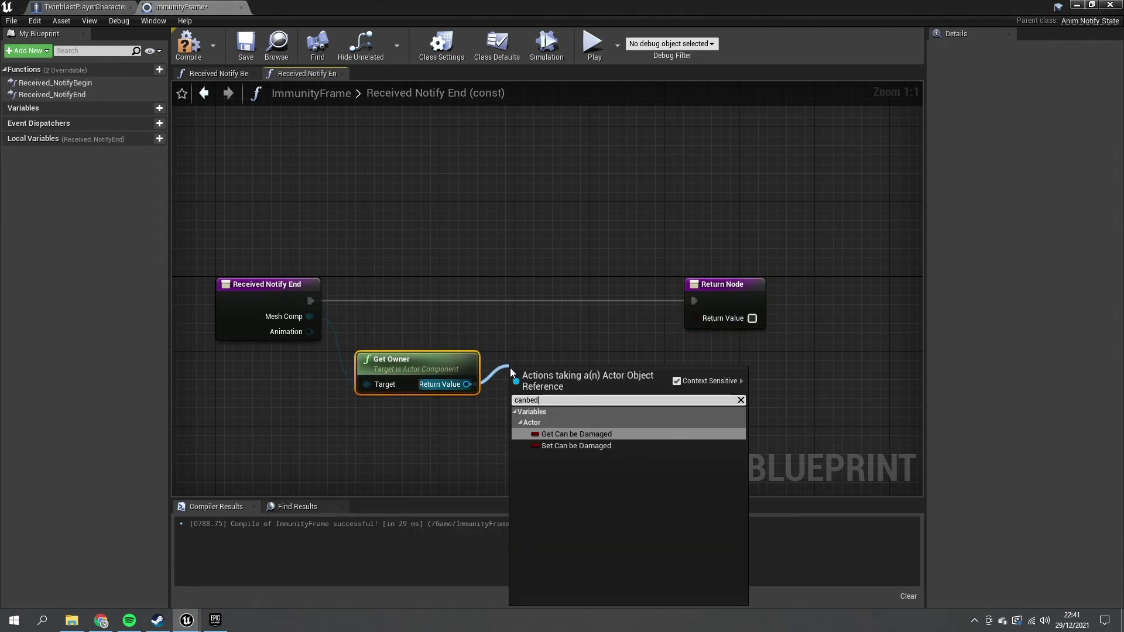
{"action": "key", "text": "Down"}
{"action": "key", "text": "Return"}
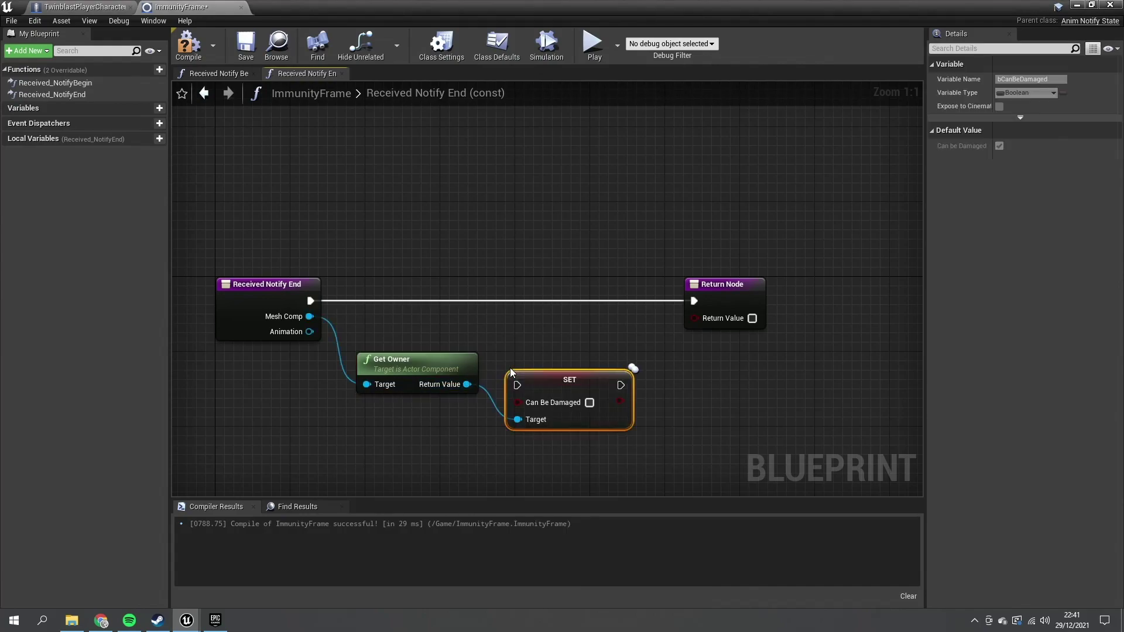
{"action": "left_click_drag", "start_coordinate": [546, 378], "coordinate": [525, 299]}
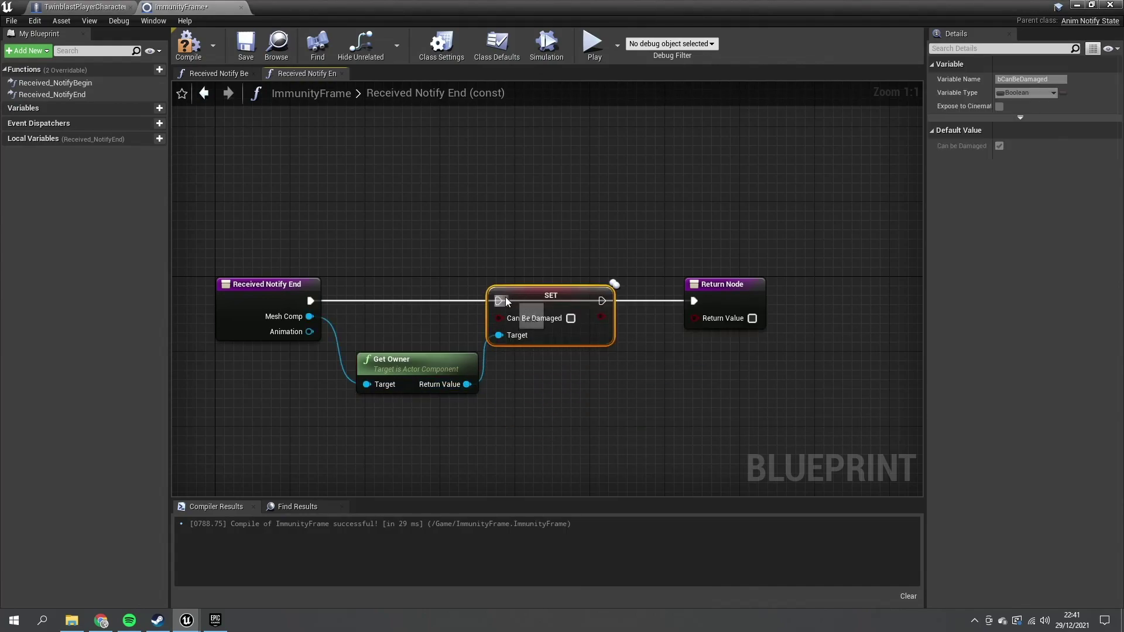
{"action": "left_click", "coordinate": [571, 318]}
{"action": "left_click_drag", "start_coordinate": [602, 301], "coordinate": [696, 300]}
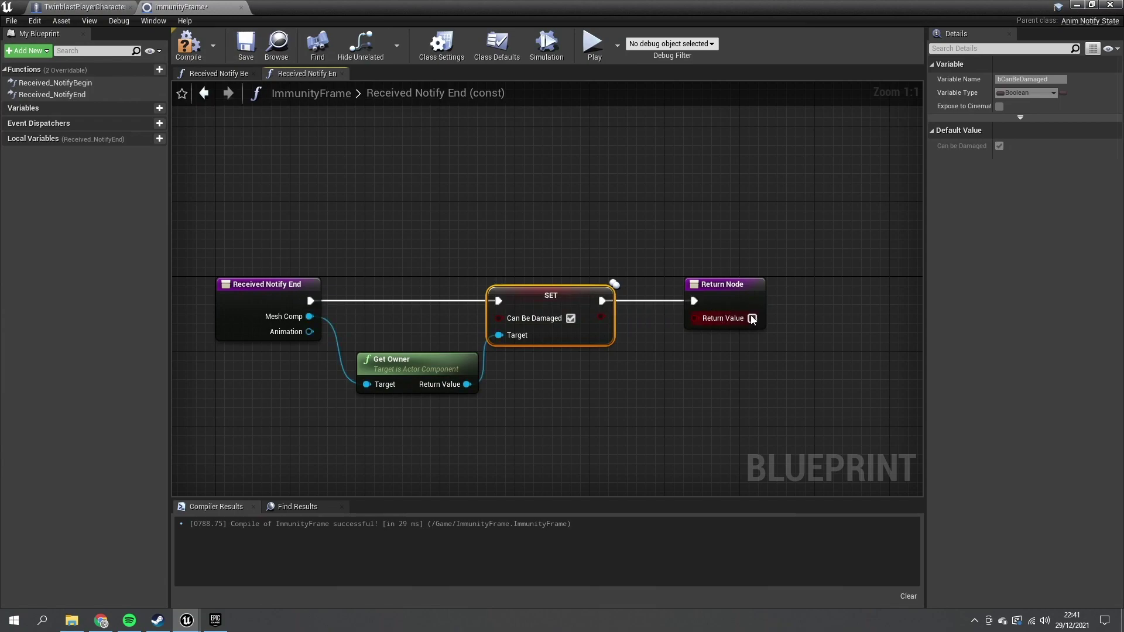
- Enable Return Value on Received Notify End's Return Node, compile and save ImmunityFrame, and close the blueprint editor
{"action": "left_click", "coordinate": [752, 318]}
{"action": "left_click", "coordinate": [189, 46]}
{"action": "left_click", "coordinate": [246, 46]}
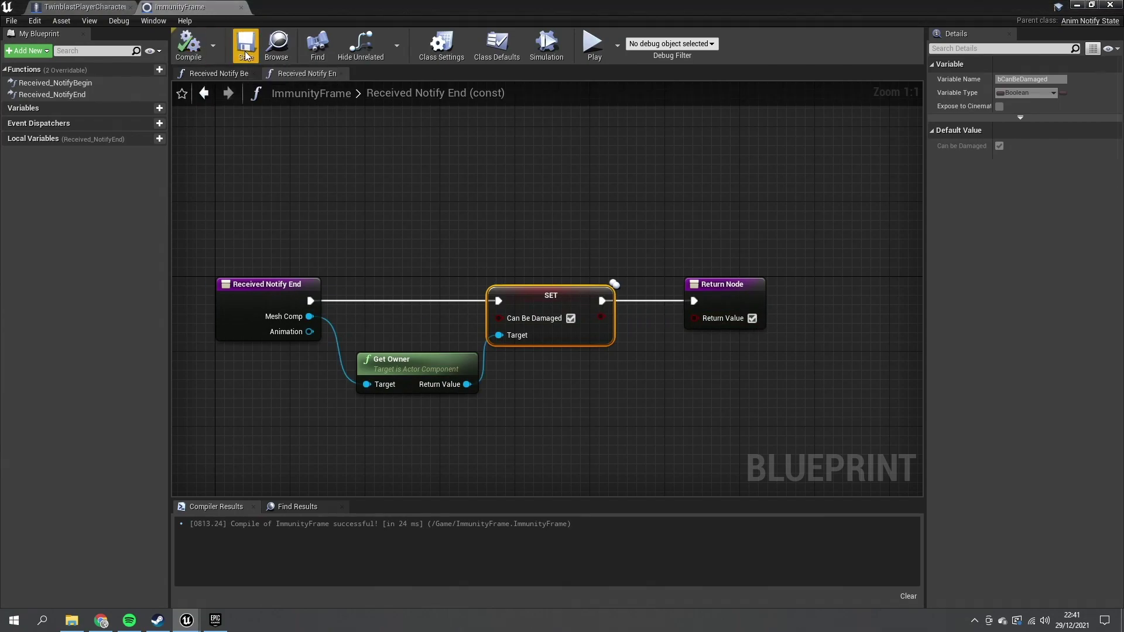
{"action": "left_click", "coordinate": [1111, 5]}
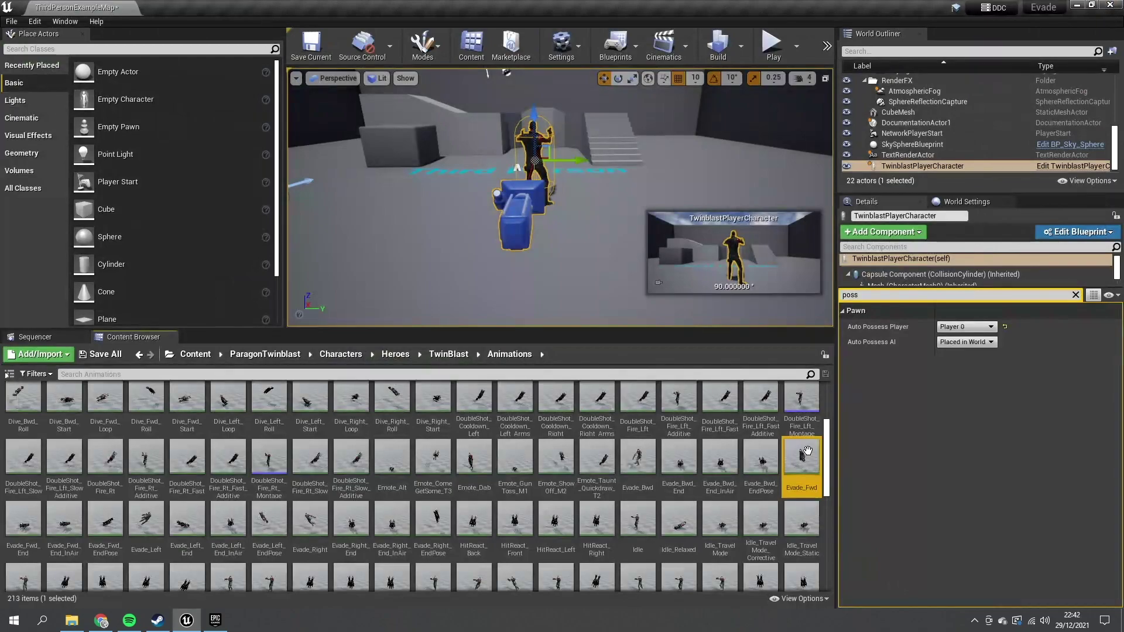
- Open the TwinBlast Evade_Fwd animation and add an ImmunityFrame notify state at about 0.13 seconds on notify track 1
{"action": "double_click", "coordinate": [812, 459]}
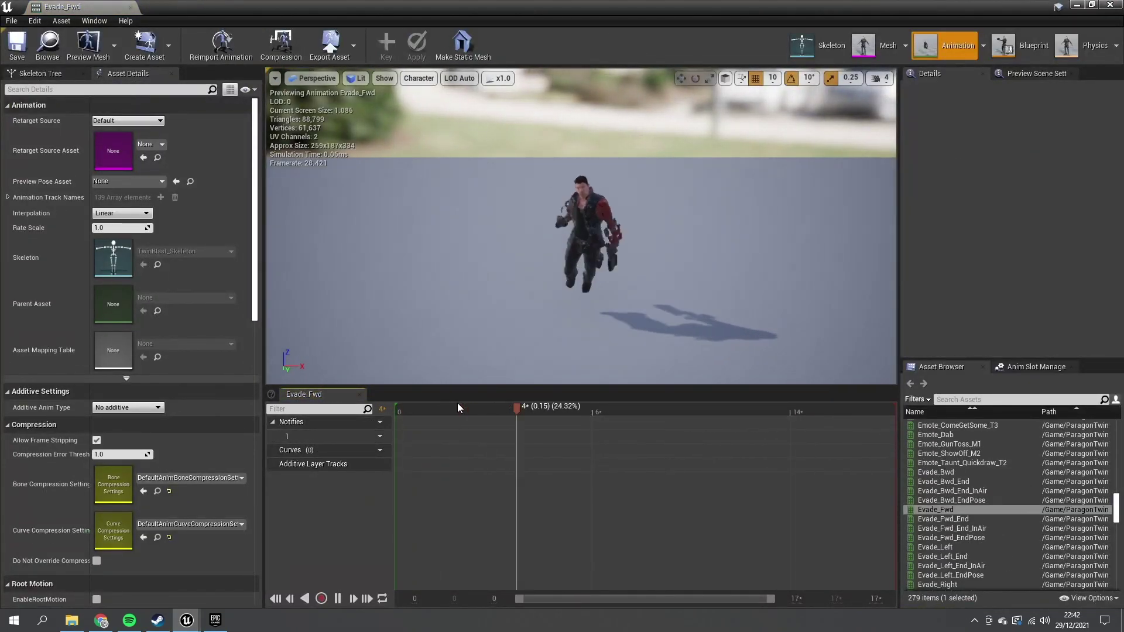
{"action": "left_click_drag", "start_coordinate": [413, 402], "coordinate": [496, 386]}
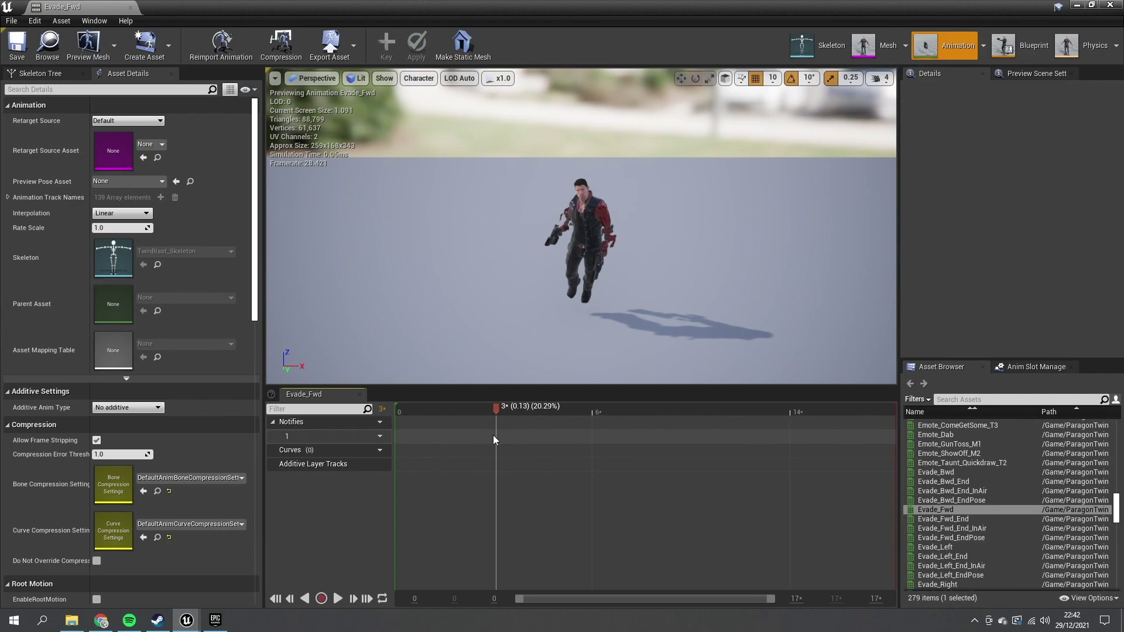
{"action": "right_click", "coordinate": [494, 437]}
{"action": "mouse_move", "coordinate": [526, 460]}
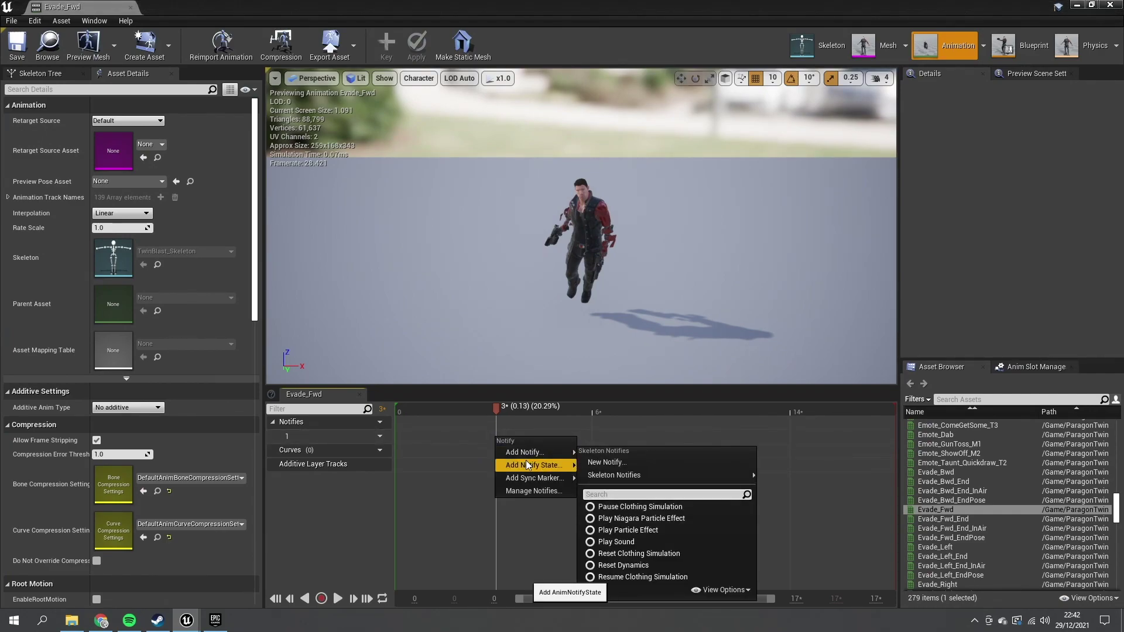
{"action": "left_click", "coordinate": [640, 492]}
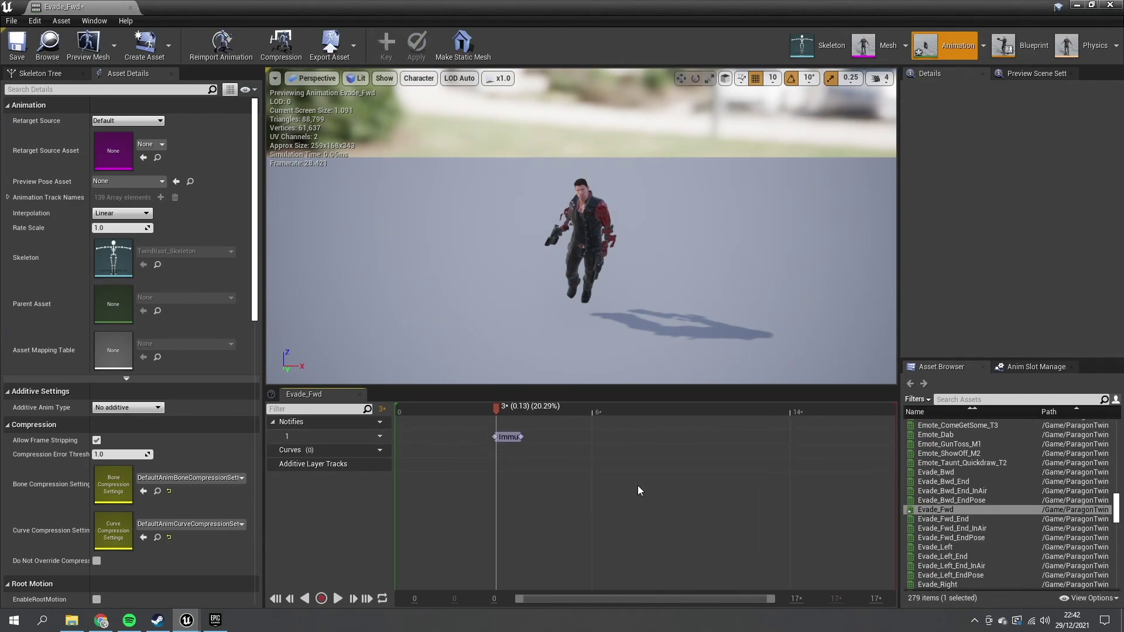
- Extend the ImmunityFrame notify state to the end of the Evade_Fwd animation at 0.63 seconds
{"action": "left_click_drag", "start_coordinate": [500, 412], "coordinate": [892, 392]}
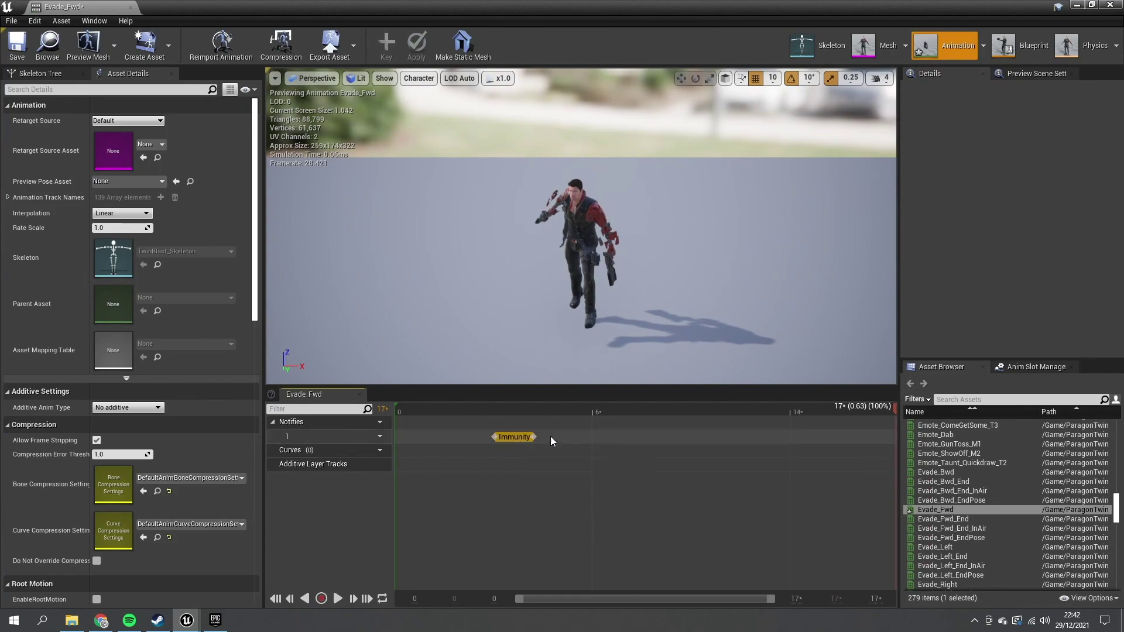
{"action": "left_click_drag", "start_coordinate": [552, 440], "coordinate": [768, 434]}
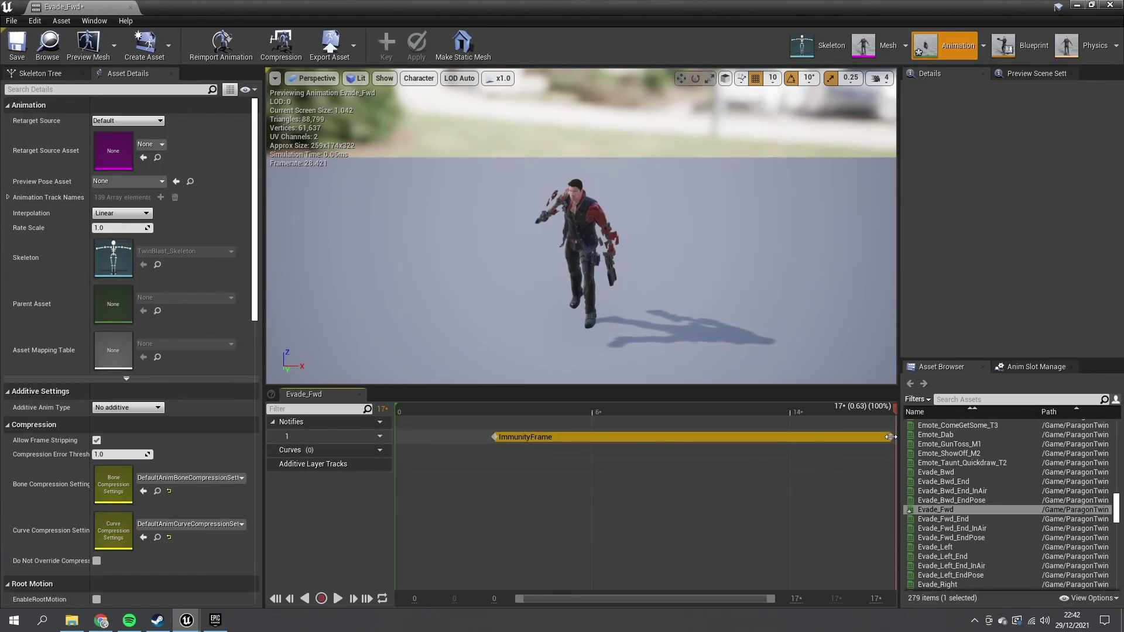
{"action": "left_click_drag", "start_coordinate": [894, 437], "coordinate": [894, 436]}
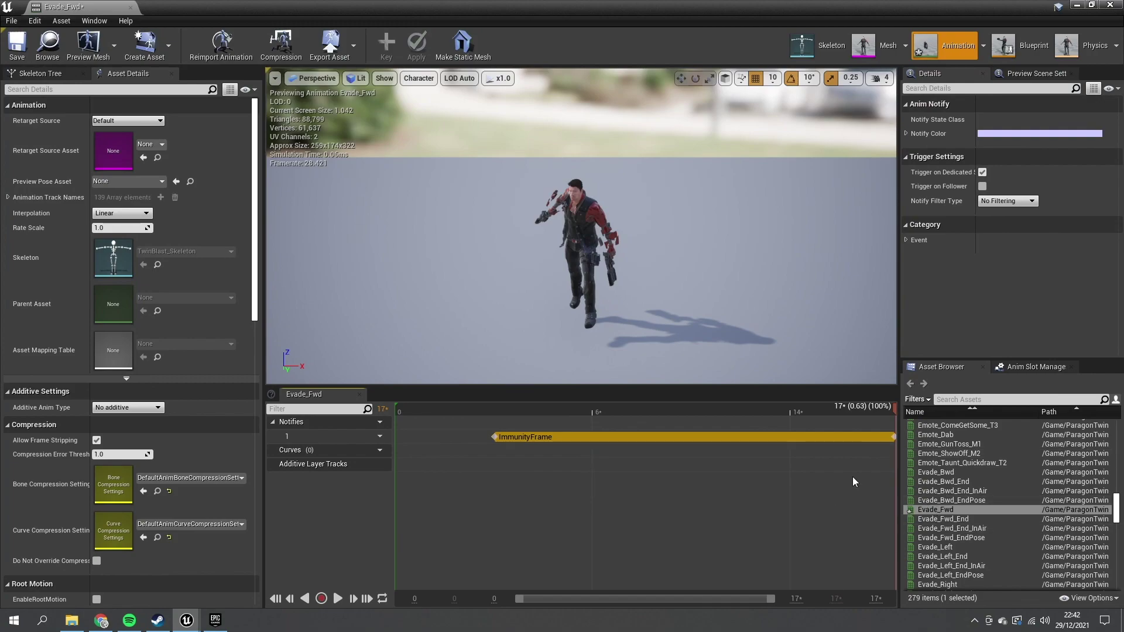
- Open the Evade_Left animation and add an ImmunityFrame notify state at about 0.11 seconds on notify track 1
{"action": "left_click", "coordinate": [940, 546]}
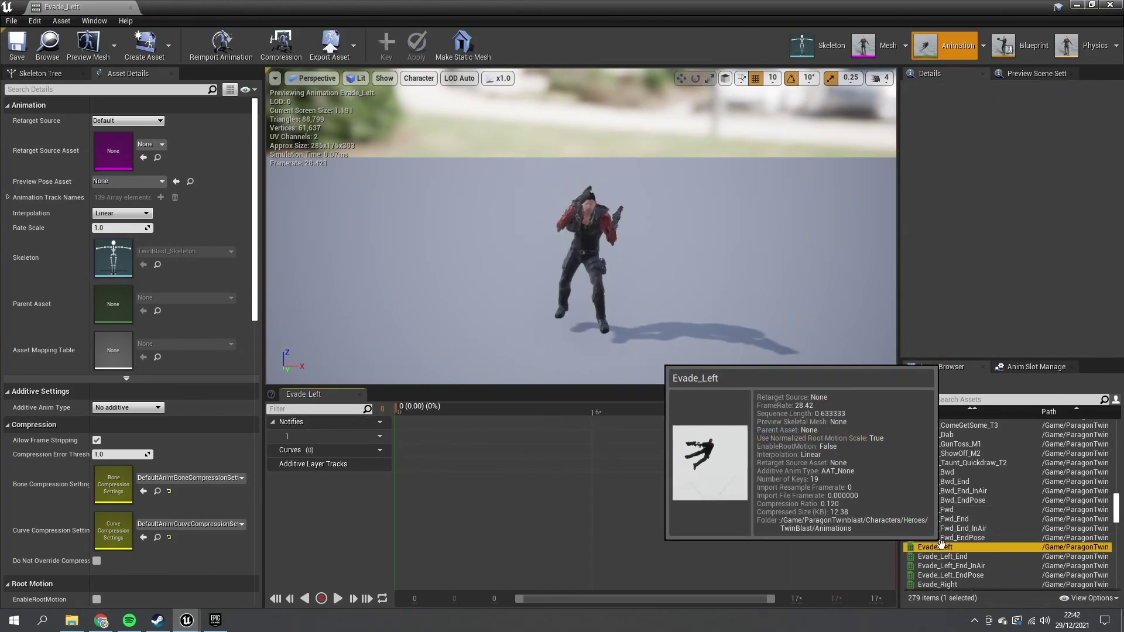
{"action": "left_click_drag", "start_coordinate": [422, 405], "coordinate": [480, 406]}
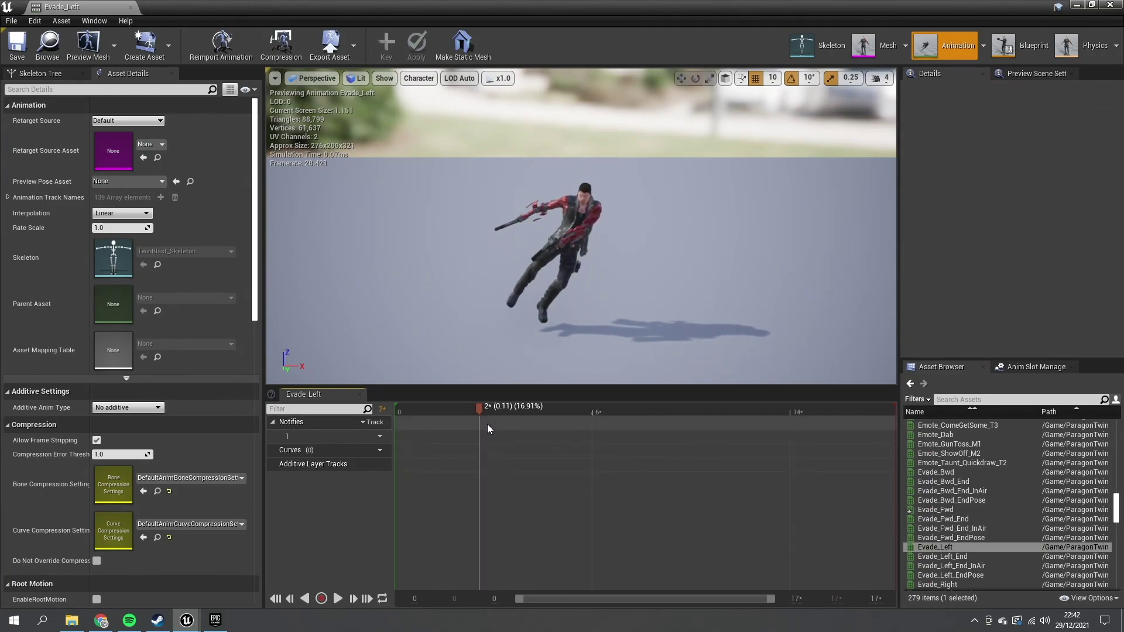
{"action": "right_click", "coordinate": [480, 439]}
{"action": "mouse_move", "coordinate": [516, 461]}
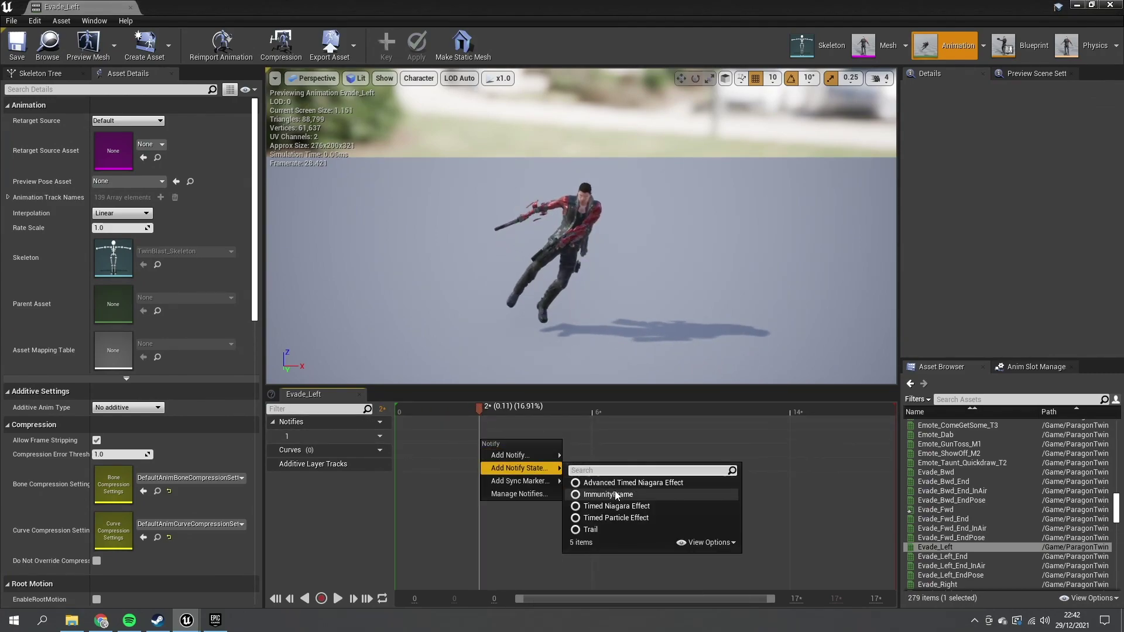
{"action": "left_click", "coordinate": [609, 494]}
- Extend the ImmunityFrame notify state to the end of the Evade_Left animation at about 0.63 seconds
{"action": "left_click_drag", "start_coordinate": [479, 407], "coordinate": [887, 419]}
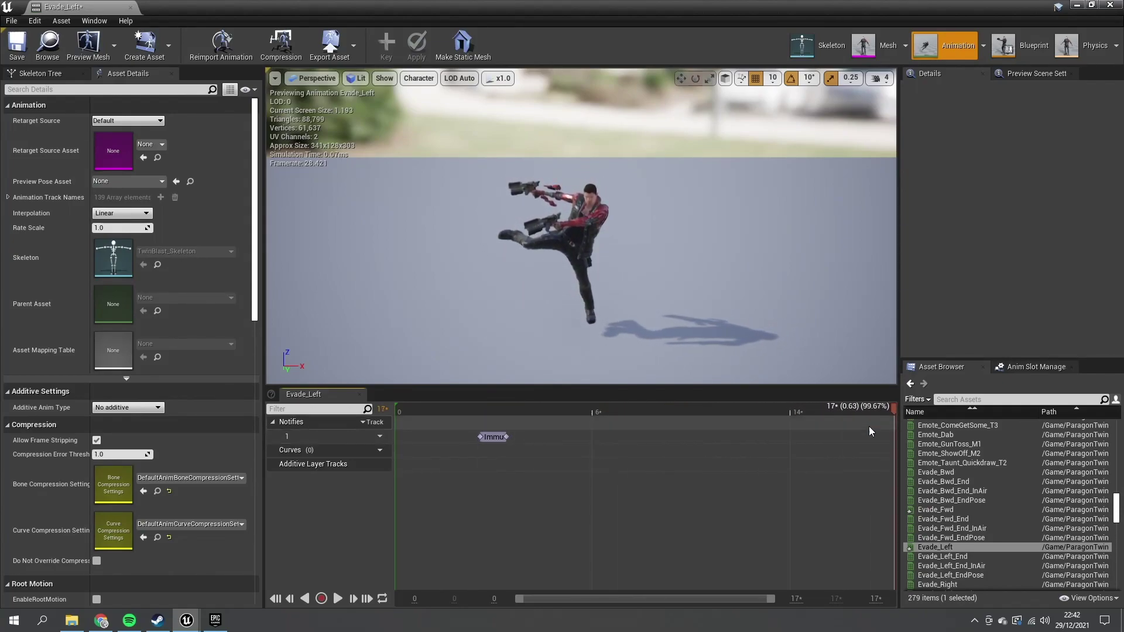
{"action": "left_click_drag", "start_coordinate": [512, 437], "coordinate": [887, 450]}
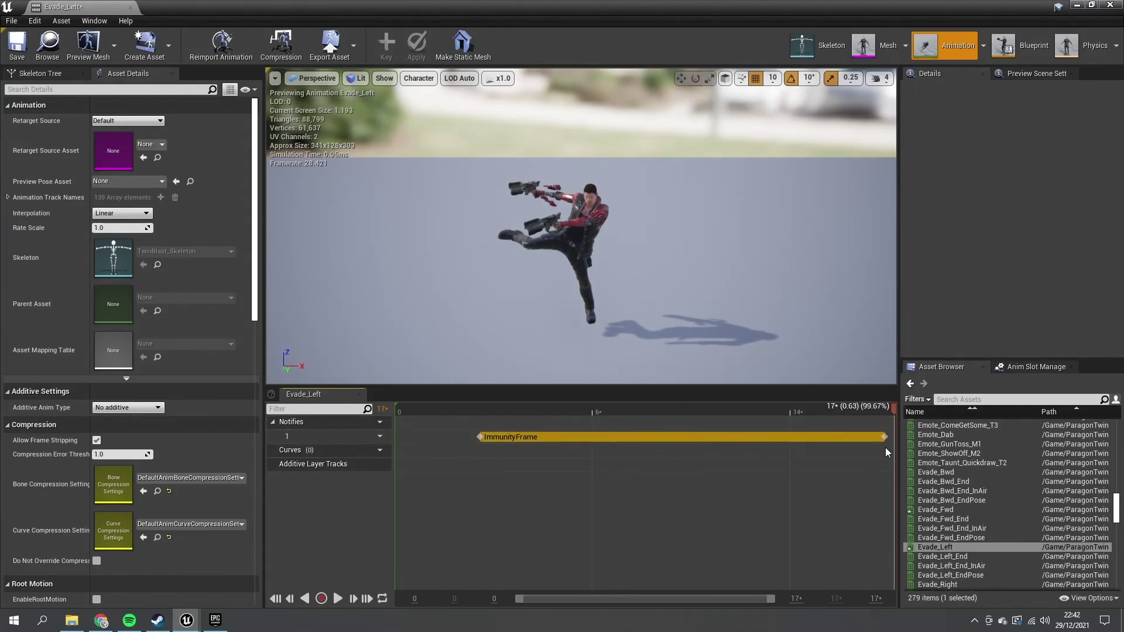
{"action": "left_click", "coordinate": [892, 444]}
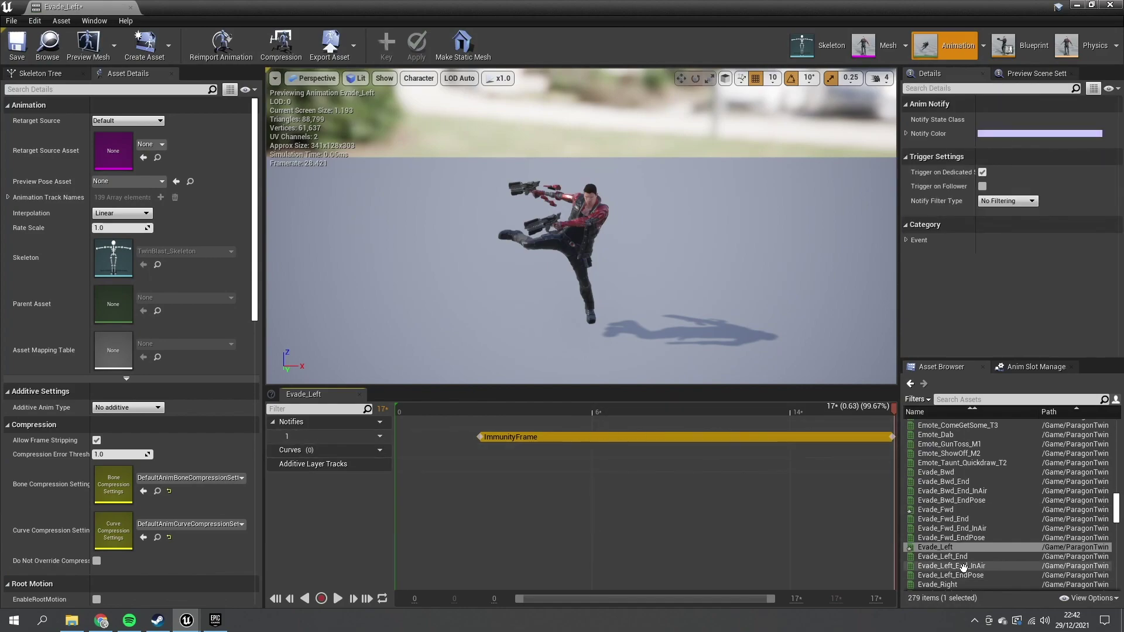
- Open the Evade_Right animation and add an ImmunityFrame notify state near its start, extended to the end of the animation
{"action": "double_click", "coordinate": [937, 584]}
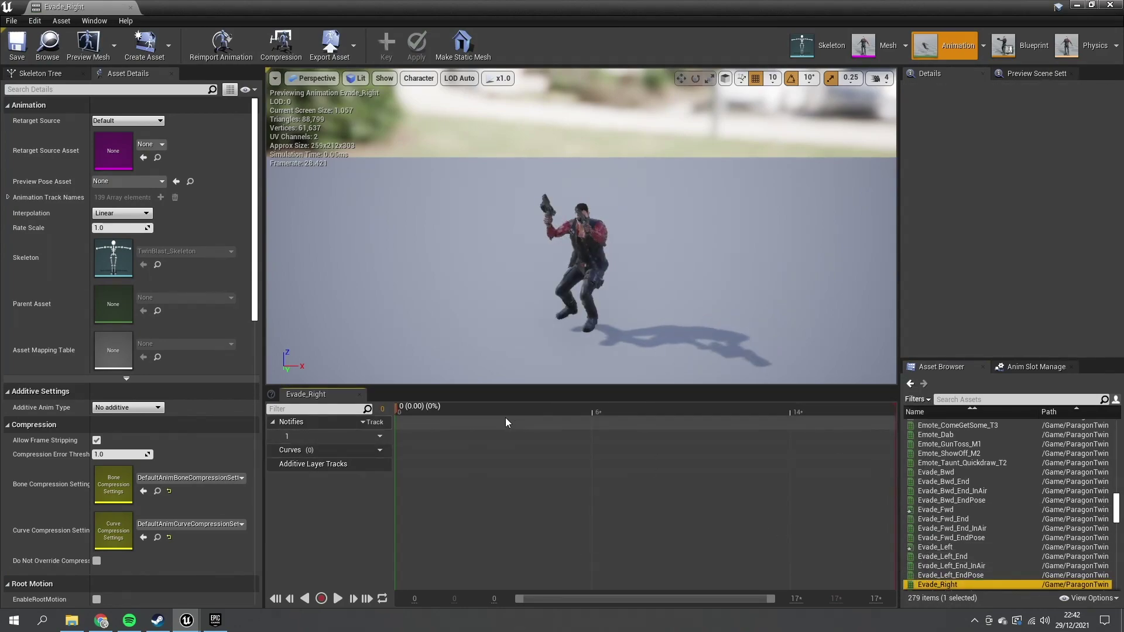
{"action": "left_click_drag", "start_coordinate": [396, 409], "coordinate": [883, 437]}
{"action": "right_click", "coordinate": [458, 436]}
{"action": "mouse_move", "coordinate": [498, 465]}
{"action": "left_click", "coordinate": [577, 496]}
{"action": "left_click_drag", "start_coordinate": [876, 412], "coordinate": [896, 410]}
- Open Evade_Bwd, add an ImmunityFrame notify state near its start extending to the animation's end, and close the animation editor
{"action": "scroll", "coordinate": [960, 527], "scroll_direction": "up", "scroll_amount": 2}
{"action": "double_click", "coordinate": [936, 453]}
{"action": "right_click", "coordinate": [484, 441]}
{"action": "mouse_move", "coordinate": [521, 469]}
{"action": "left_click", "coordinate": [580, 468]}
{"action": "left_click_drag", "start_coordinate": [489, 437], "coordinate": [893, 436]}
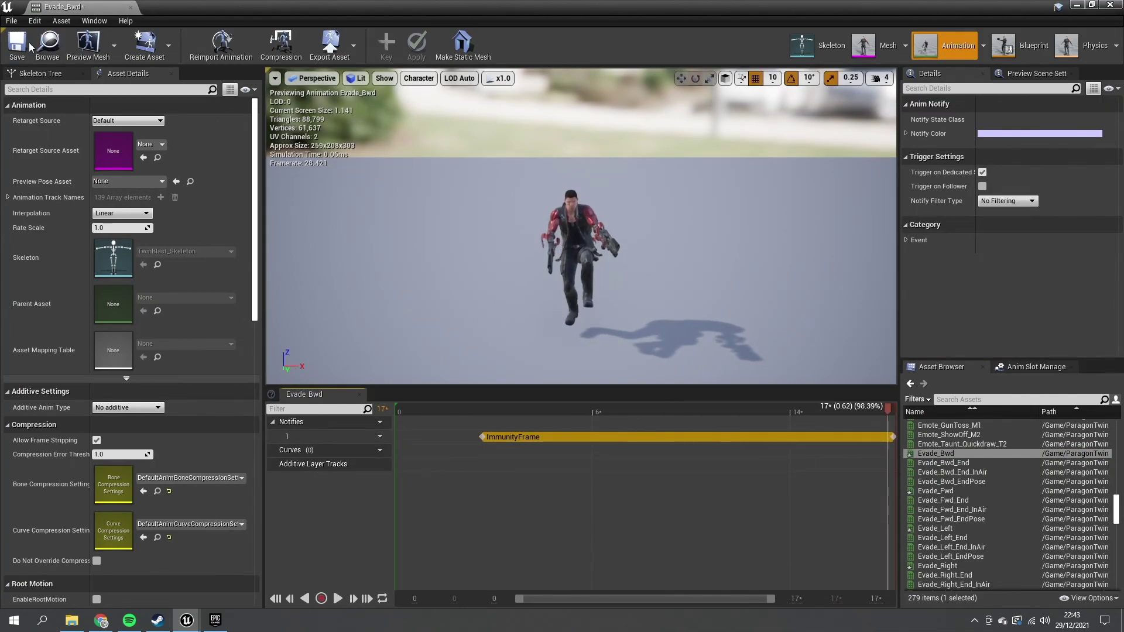
{"action": "left_click", "coordinate": [1112, 5]}
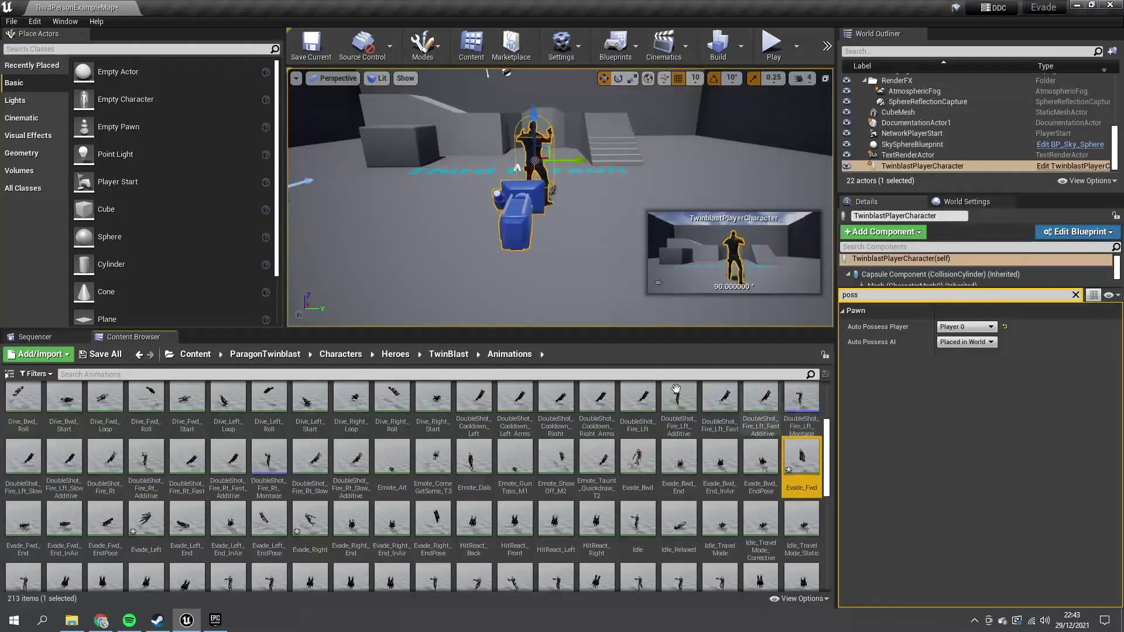
- Open ImmunityFrame from the Content folder and insert a Print String reading "Immune" between Received Notify Begin and the Set Can Be Damaged node
{"action": "left_click", "coordinate": [195, 354]}
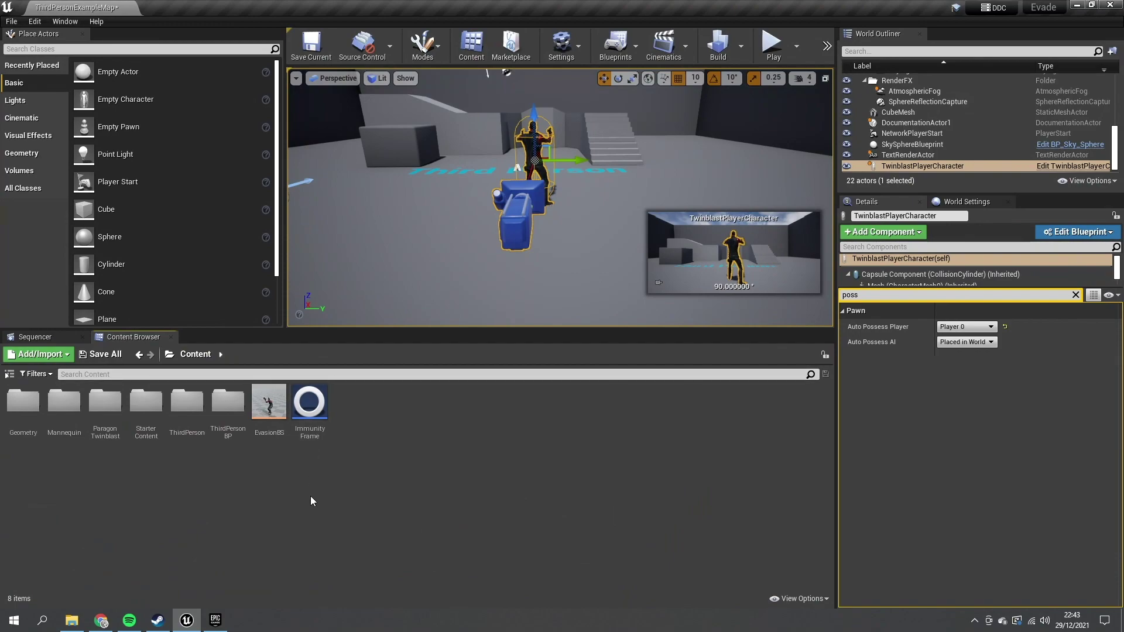
{"action": "double_click", "coordinate": [309, 403]}
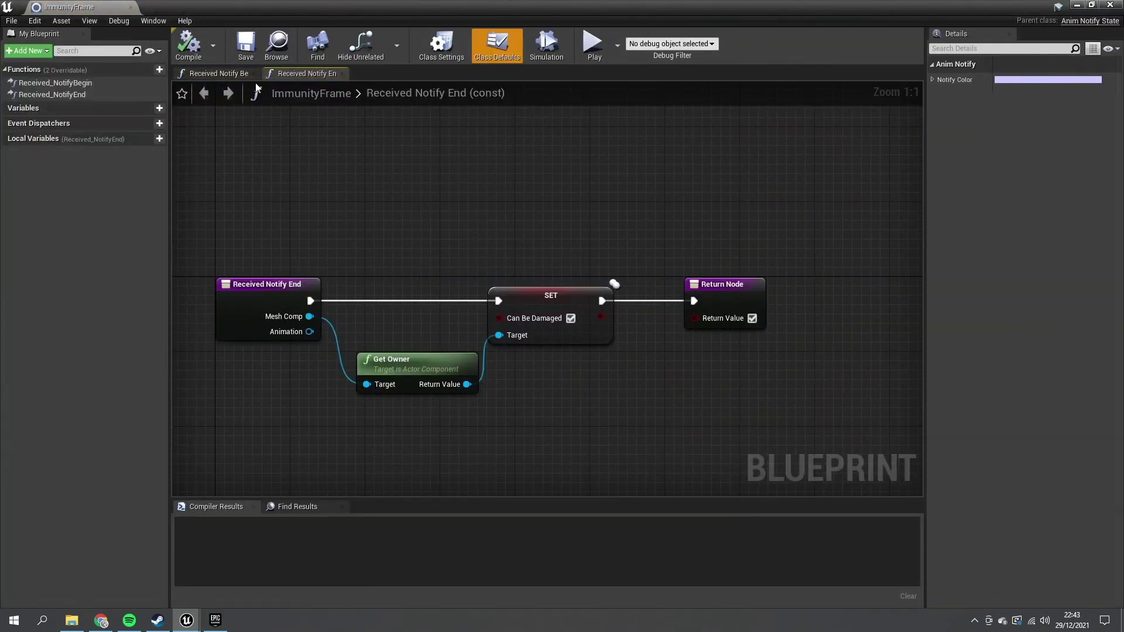
{"action": "left_click", "coordinate": [211, 73]}
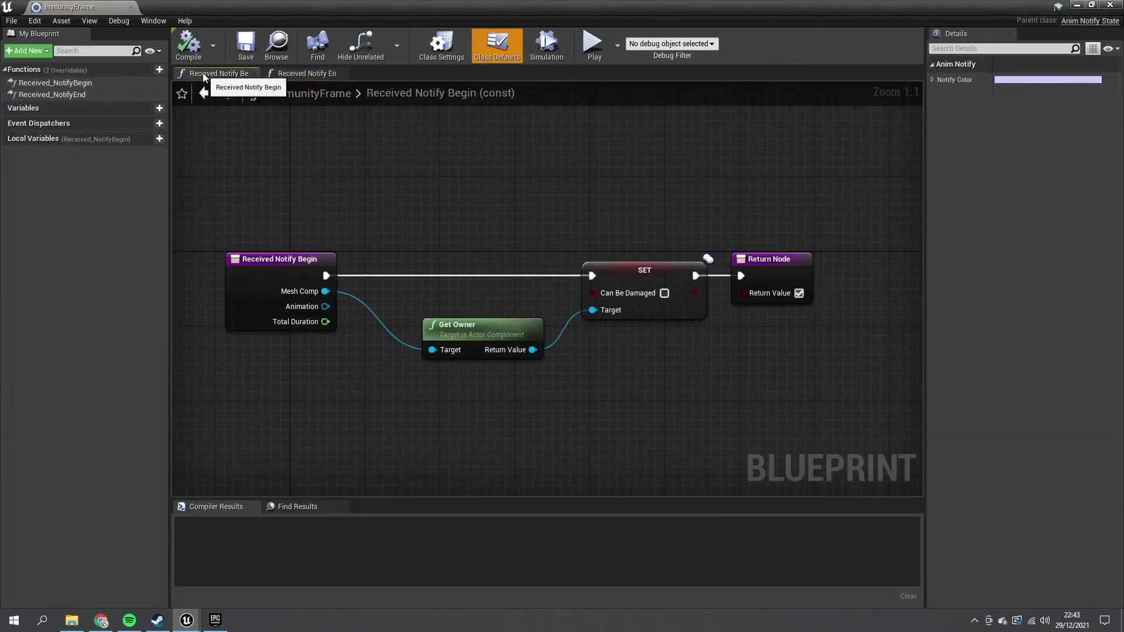
{"action": "left_click_drag", "start_coordinate": [334, 275], "coordinate": [386, 220]}
{"action": "type", "text": "prin"}
{"action": "key", "text": "Return"}
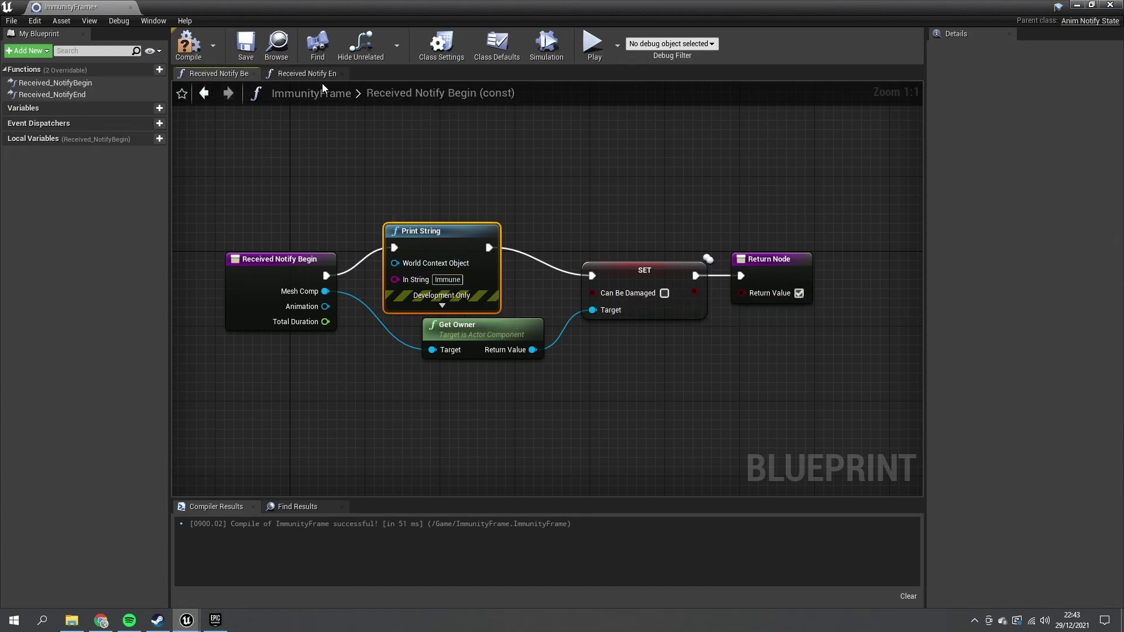
- Insert a Print String reading "Not Immune" between Received Notify End and its Set Can Be Damaged node
{"action": "left_click", "coordinate": [306, 74]}
{"action": "left_click_drag", "start_coordinate": [345, 251], "coordinate": [349, 230]}
{"action": "type", "text": "print"}
{"action": "key", "text": "Return"}
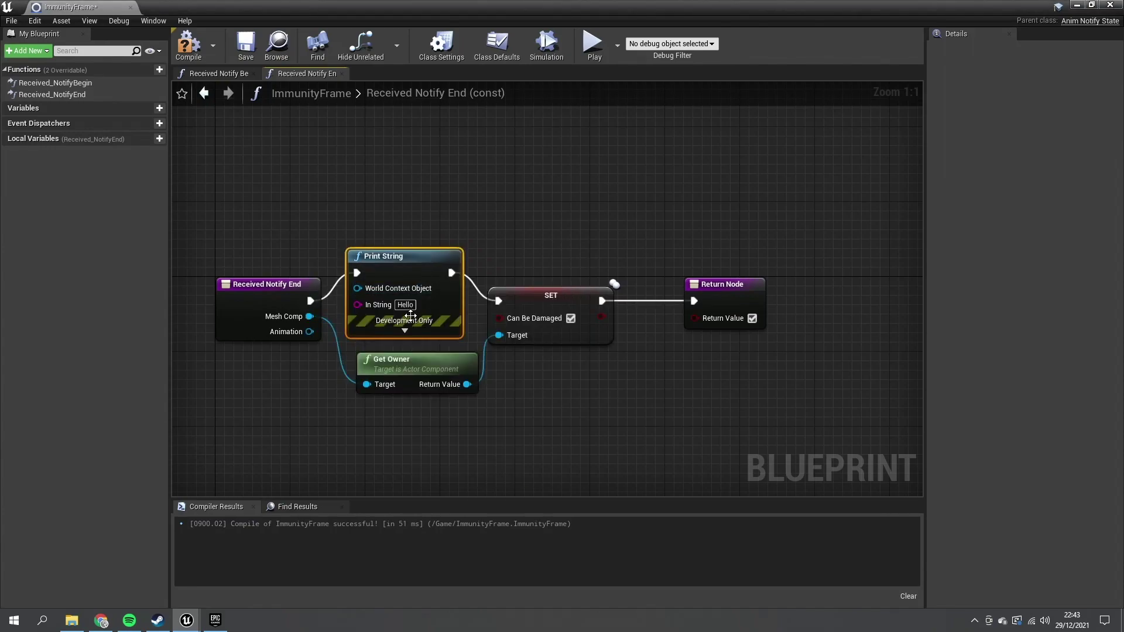
{"action": "key", "text": "BackSpace"}
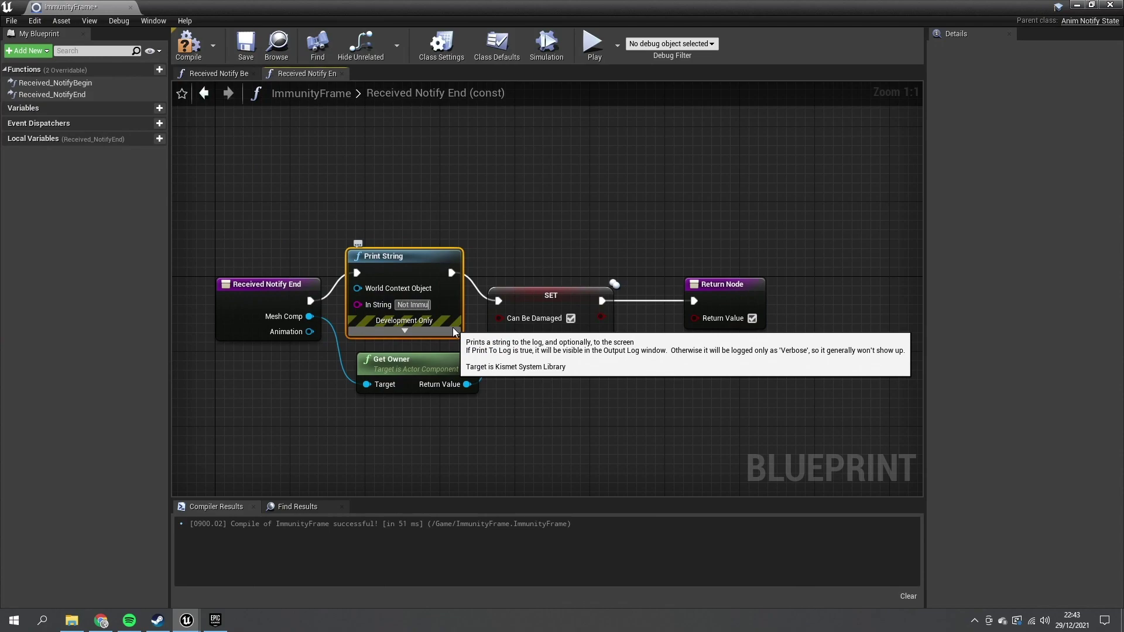
- Compile and save the ImmunityFrame blueprint and close its editor
{"action": "left_click", "coordinate": [189, 44]}
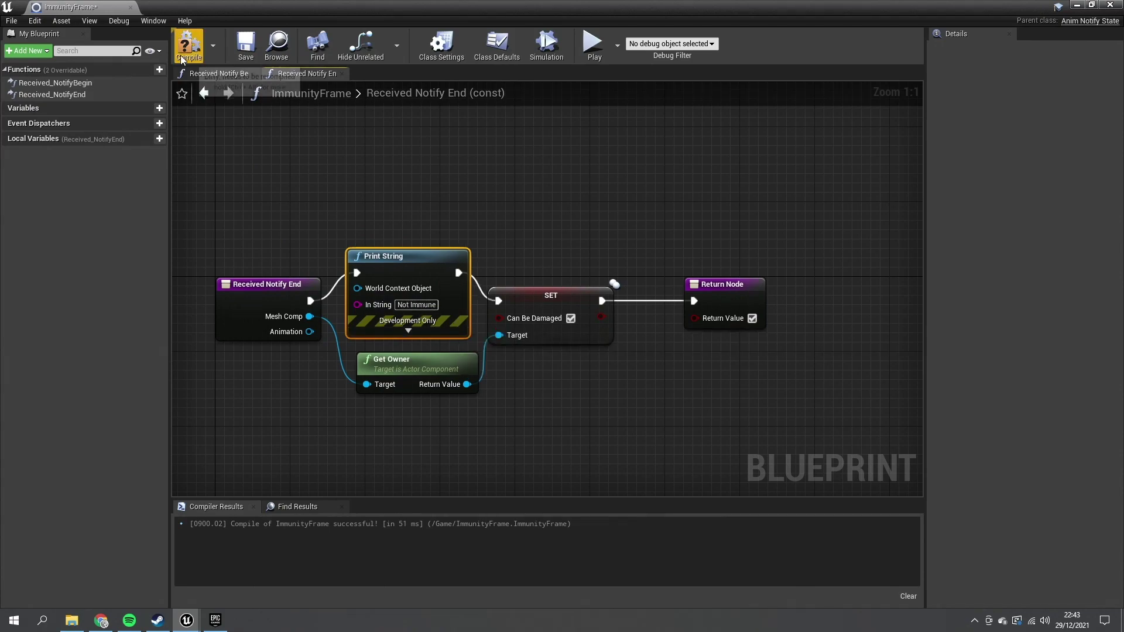
{"action": "left_click", "coordinate": [246, 44]}
{"action": "left_click", "coordinate": [1111, 7]}
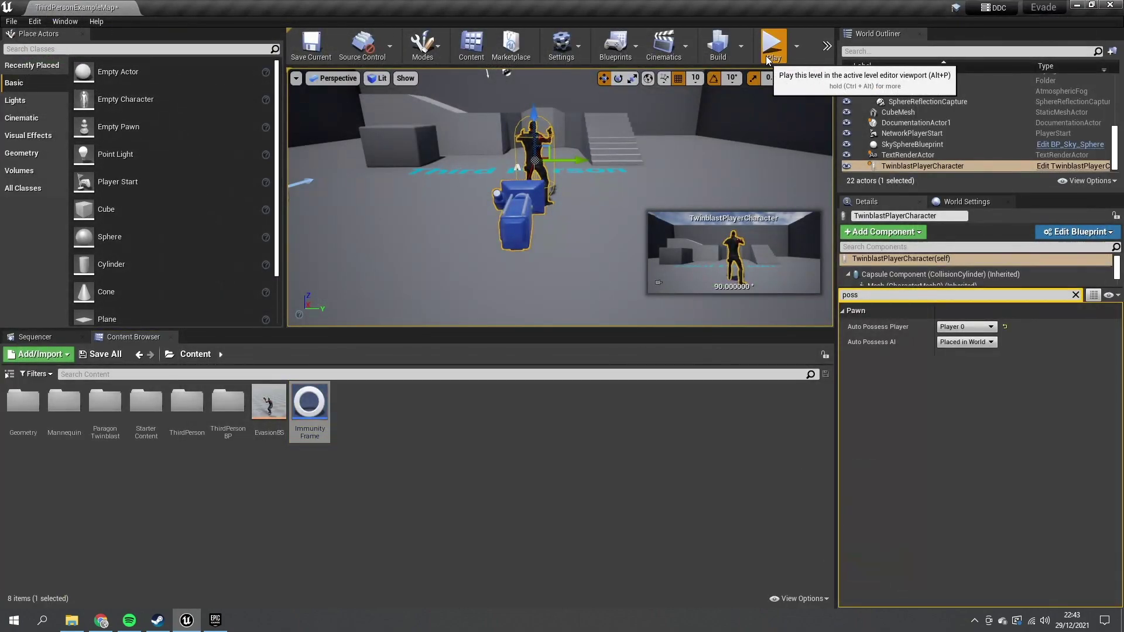
- Play the level and evade repeatedly in different directions to check the Immune and Not Immune debug messages
{"action": "left_click", "coordinate": [771, 42]}
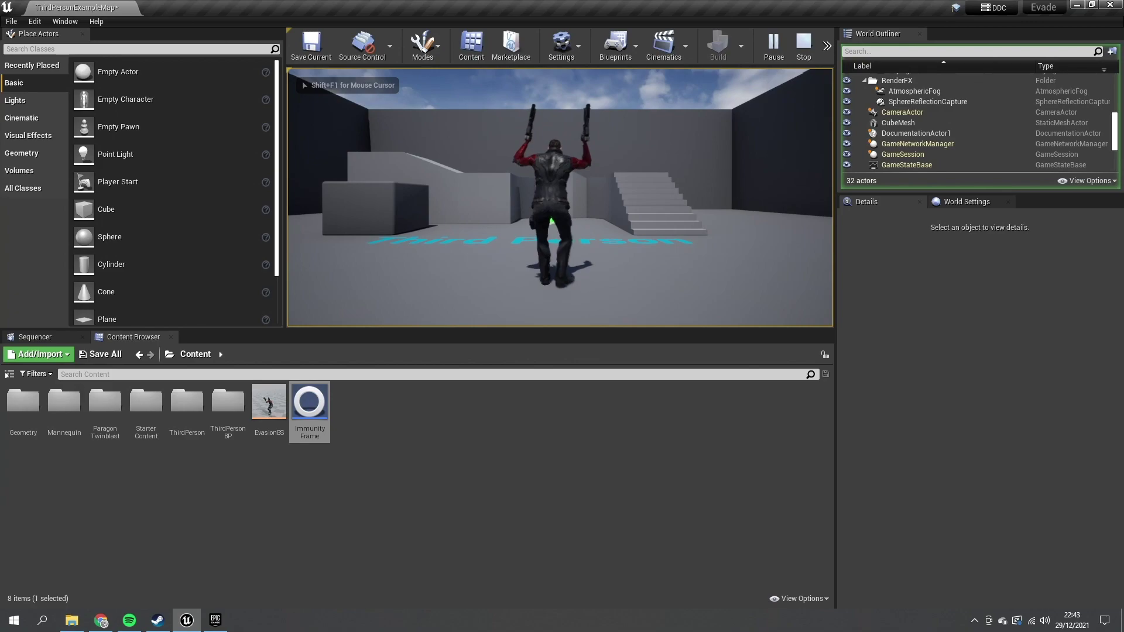
{"action": "key", "text": "d"}
{"action": "key", "text": "space"}
{"action": "key", "text": "space"}
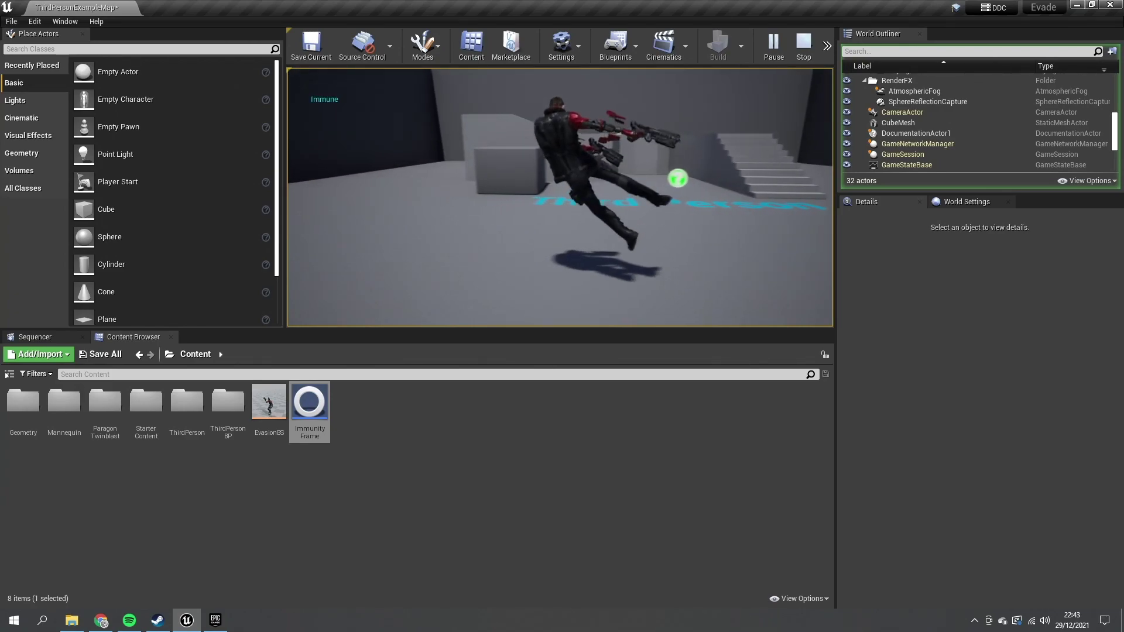
{"action": "key", "text": "space"}
{"action": "key", "text": "space"}
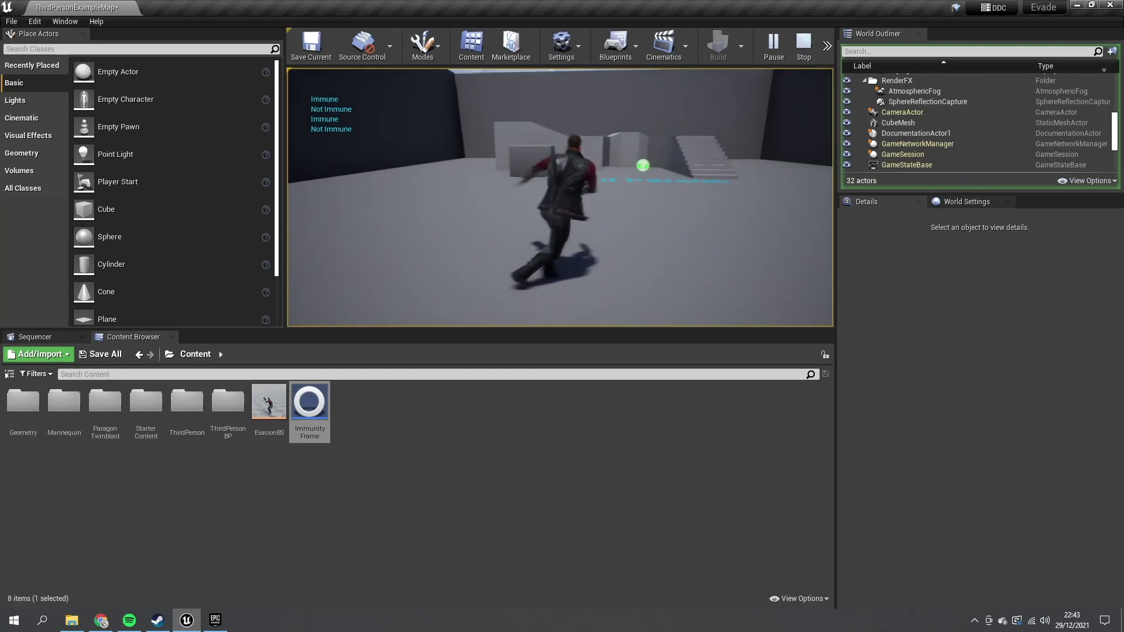
{"action": "key", "text": "space"}
{"action": "key", "text": "w"}
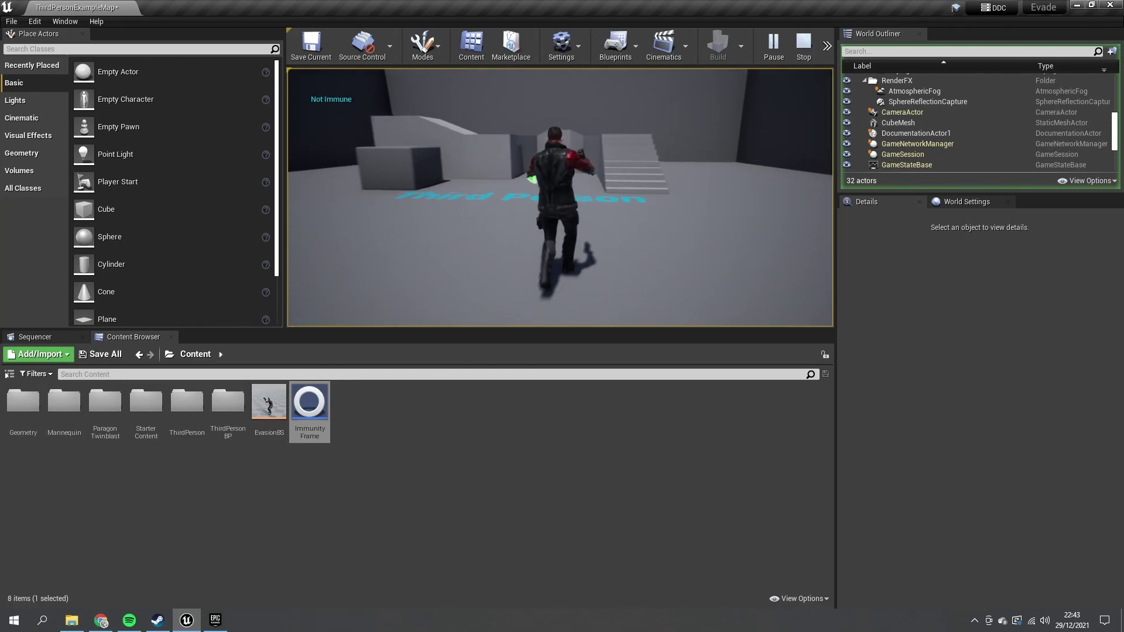
{"action": "key", "text": "space"}
{"action": "key", "text": "space"}
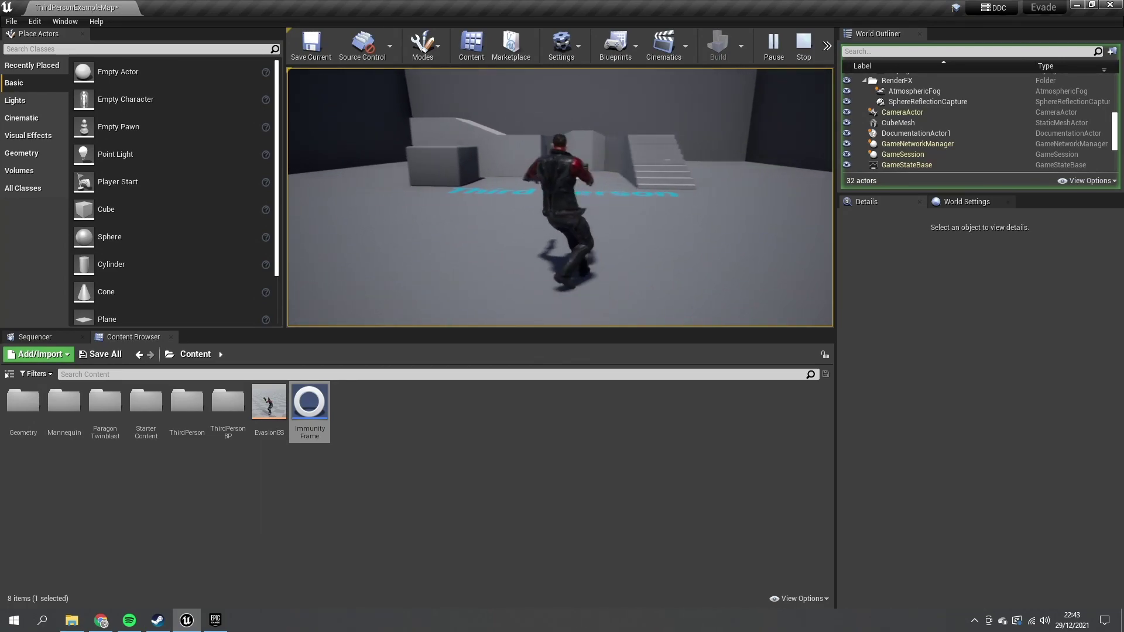
{"action": "key", "text": "space"}
{"action": "key", "text": "space"}
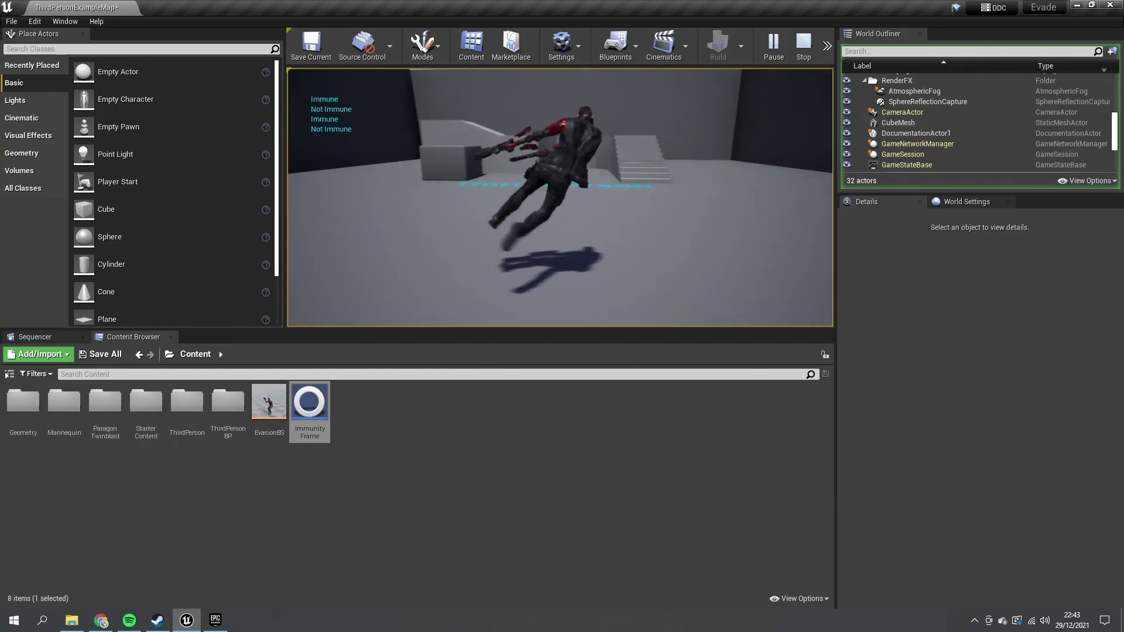
{"action": "key", "text": "space"}
{"action": "key", "text": "space"}
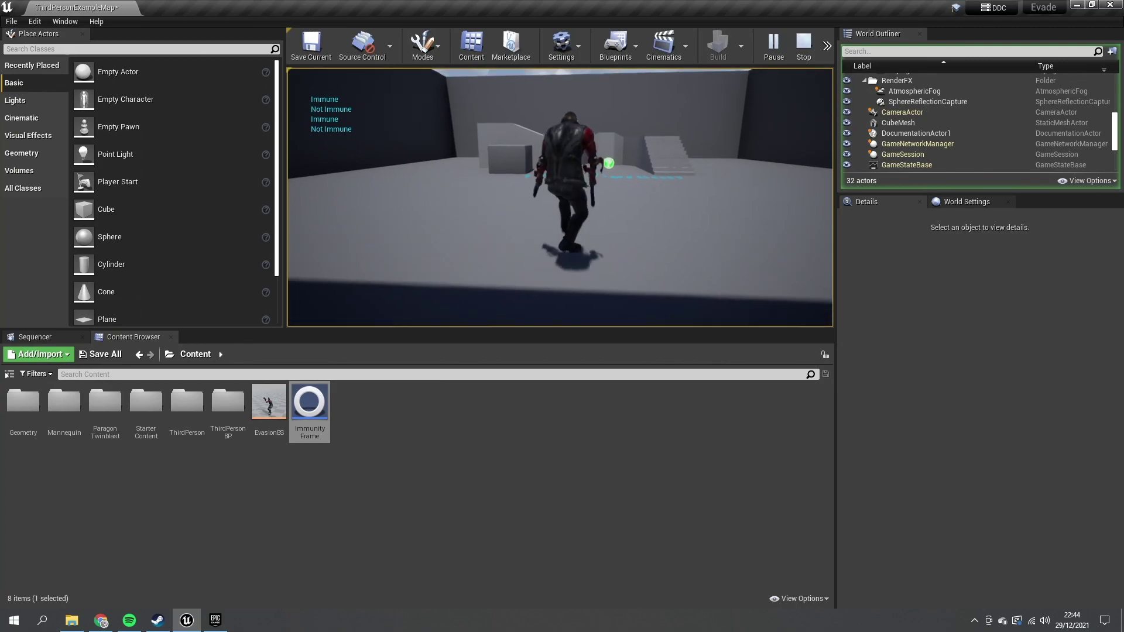